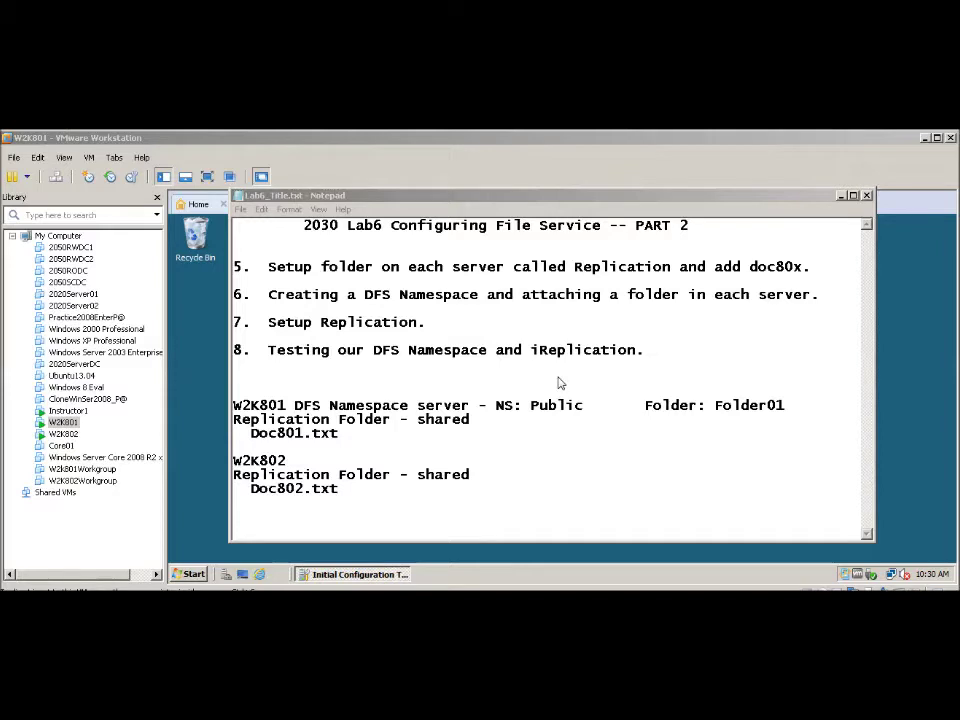
- Delete the stray 'i' before 'Replication' in item 8 of the lab notes
left_click(533, 354)
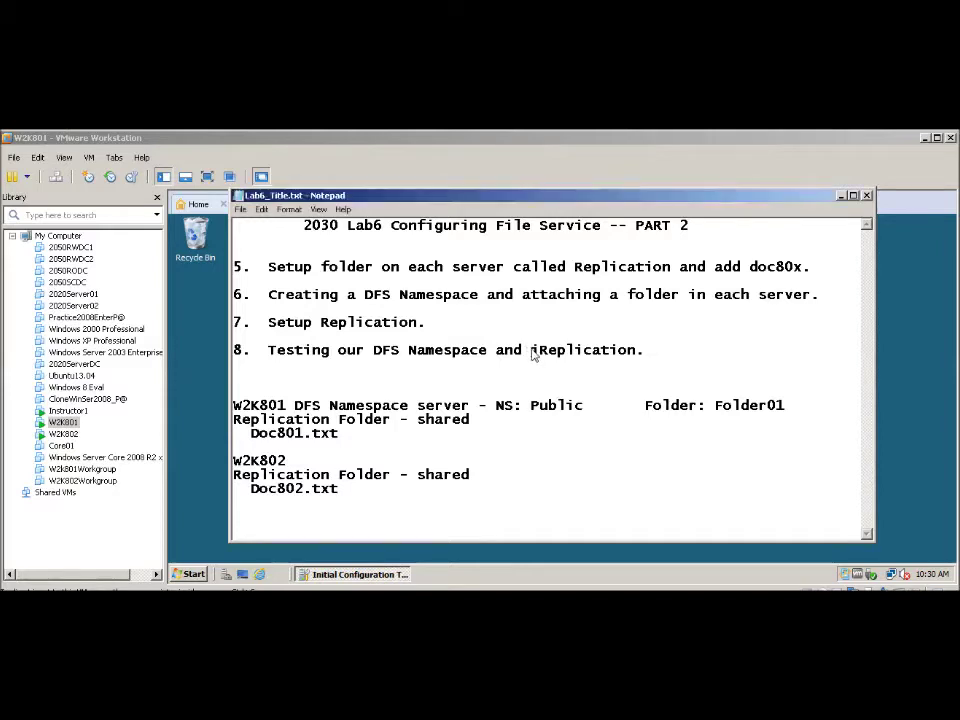
key("Delete")
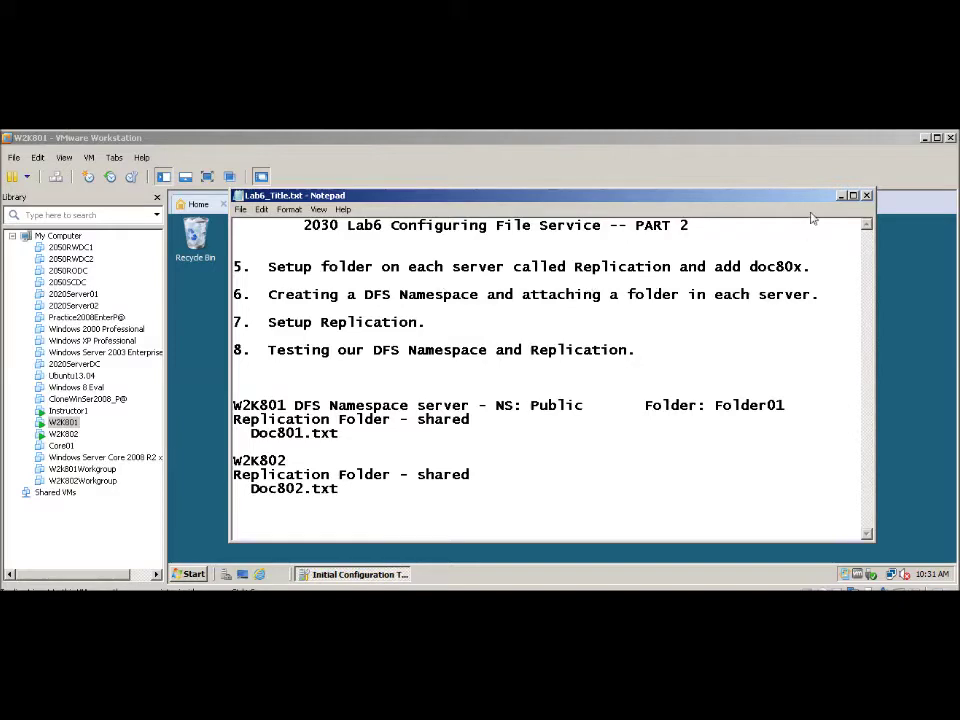
- Create a new folder named Replication on drive C
left_click(842, 196)
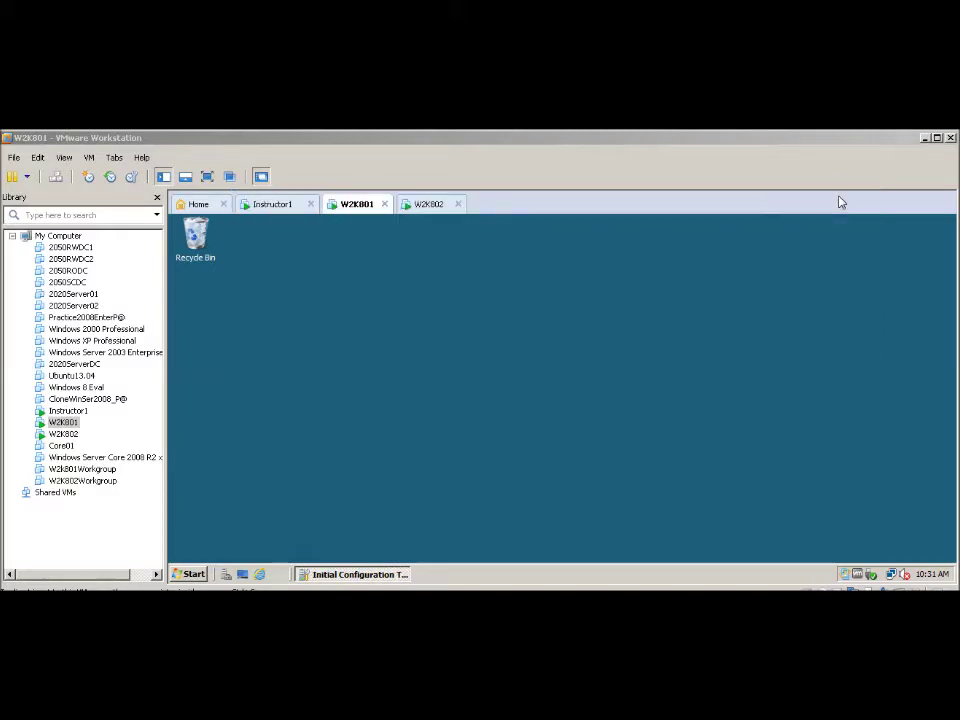
left_click(190, 575)
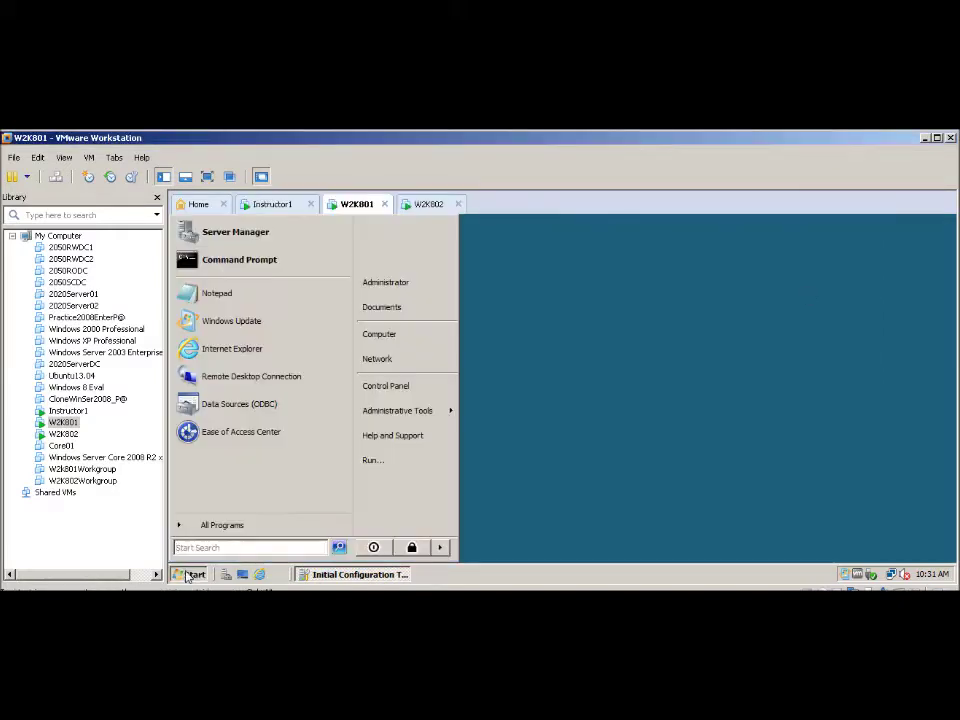
left_click(380, 335)
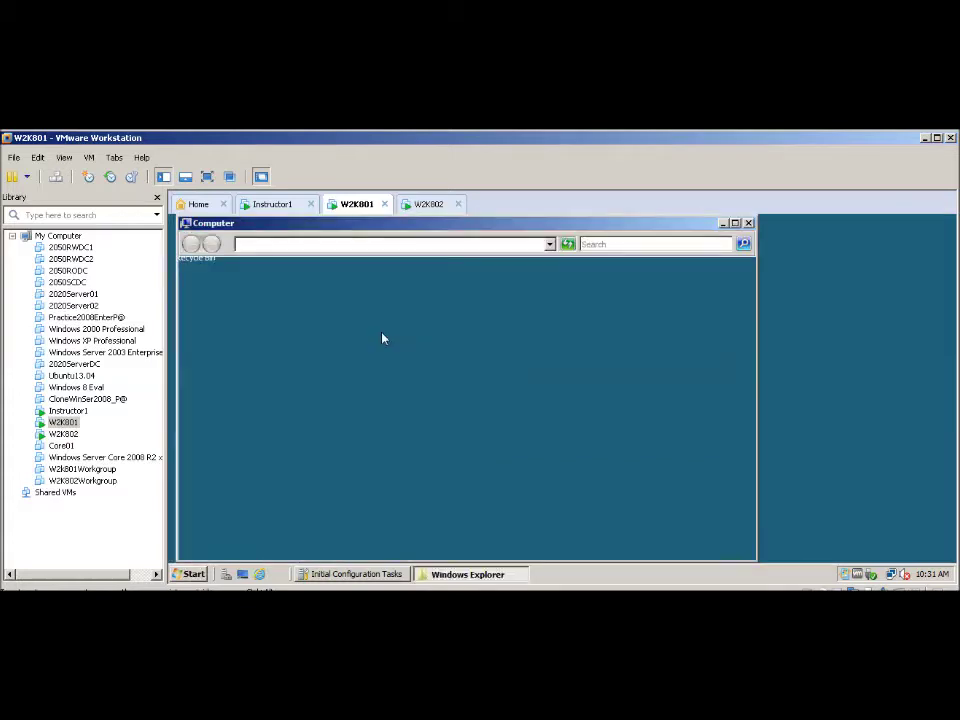
double_click(339, 334)
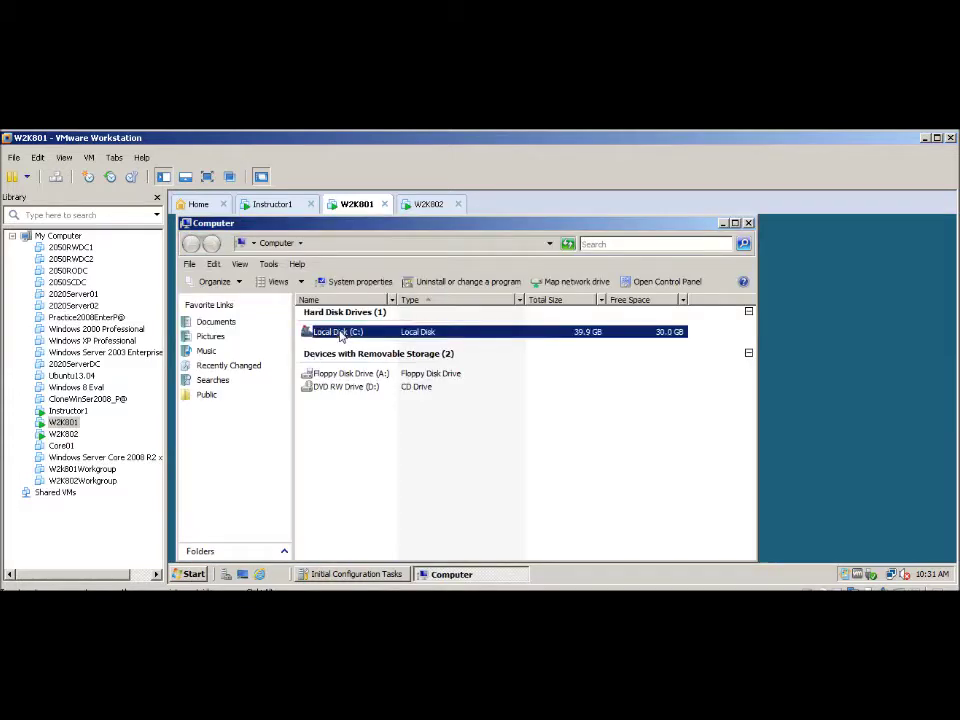
left_click(190, 264)
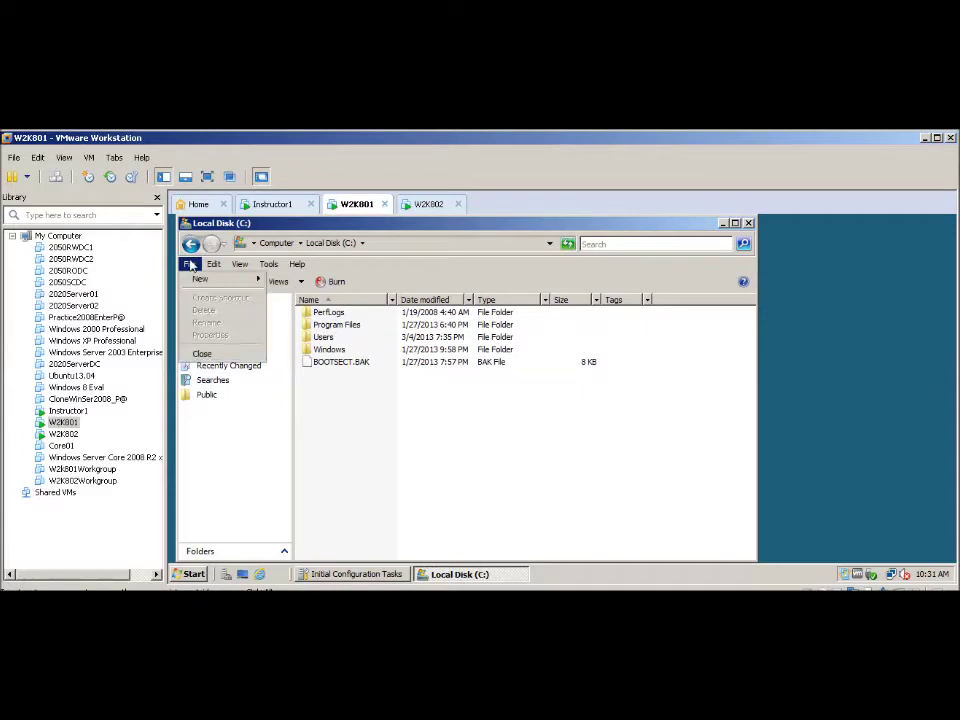
mouse_move(205, 279)
left_click(285, 279)
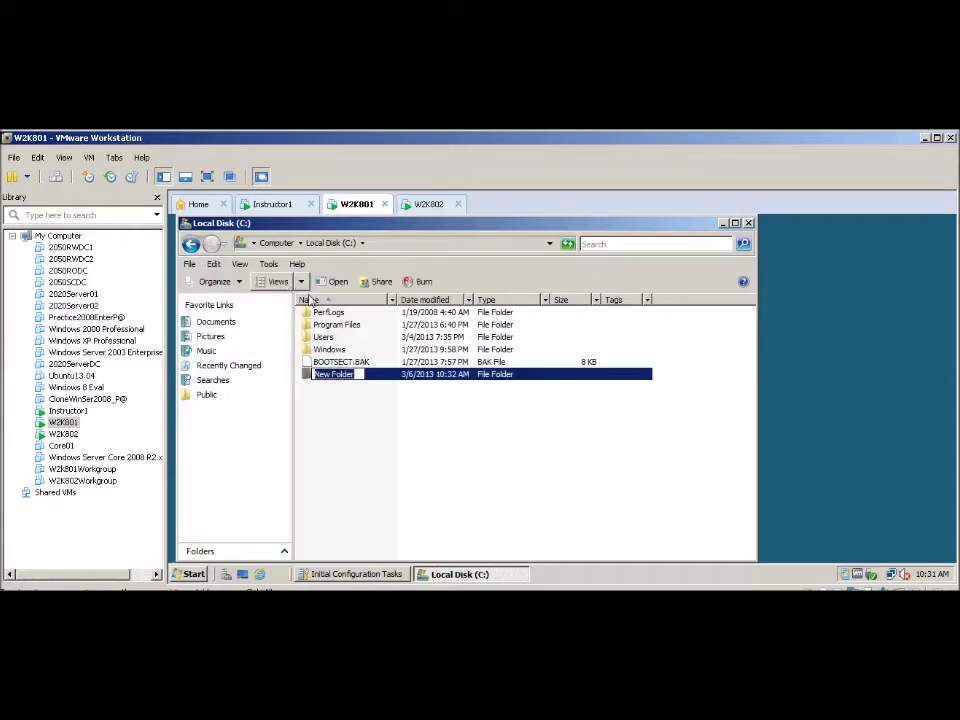
type("R")
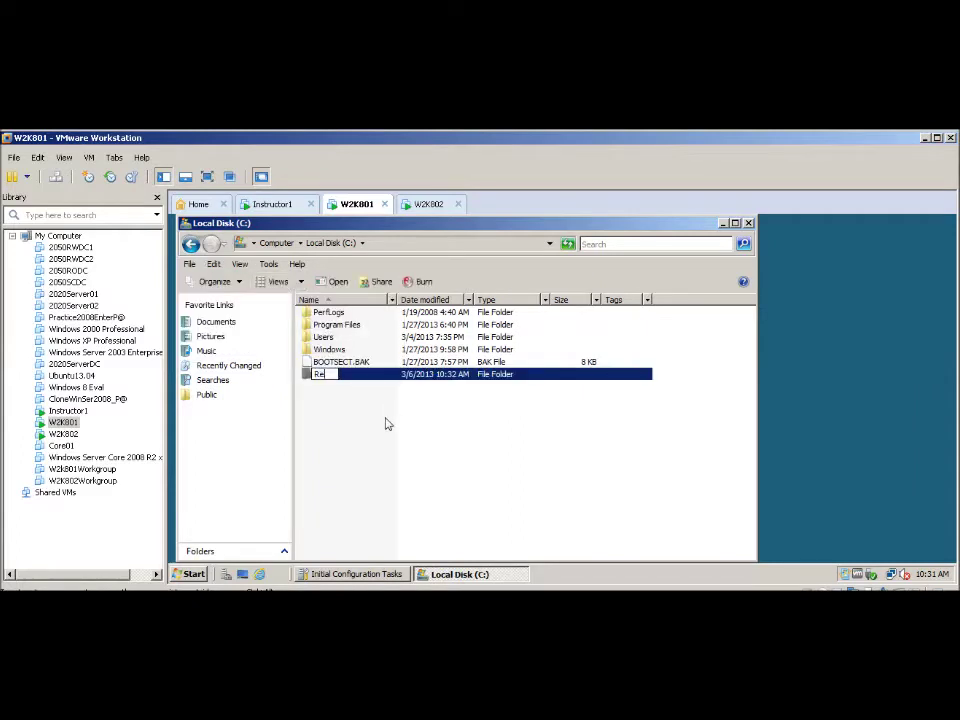
type("eplication")
key("Return")
- Add text document Doc801 inside Replication with the text 'added by 801.' and save it
double_click(324, 380)
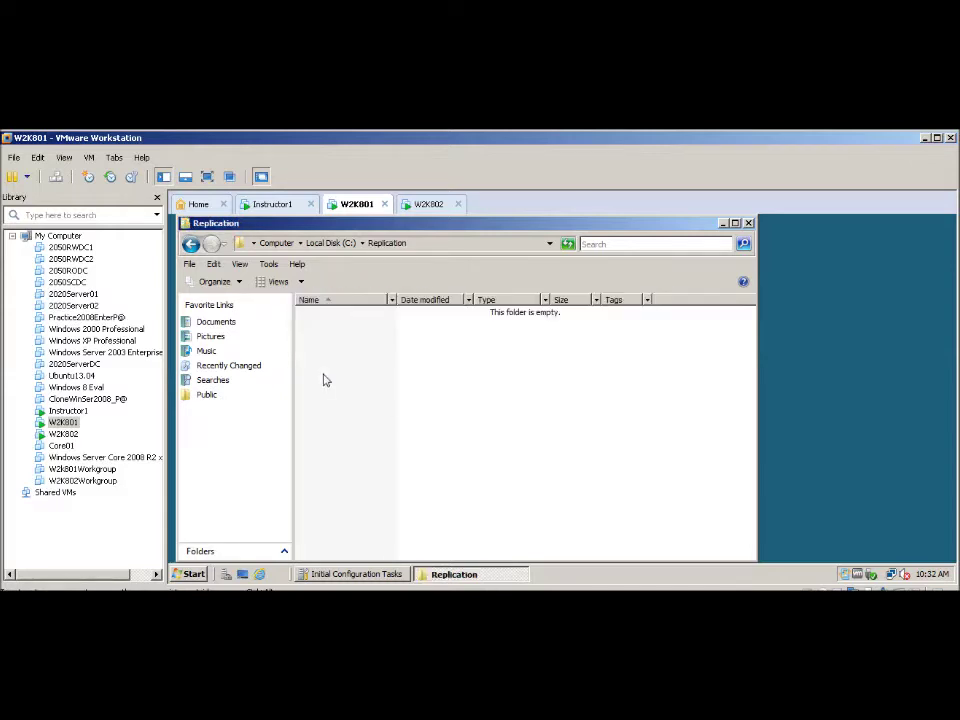
right_click(382, 400)
mouse_move(410, 372)
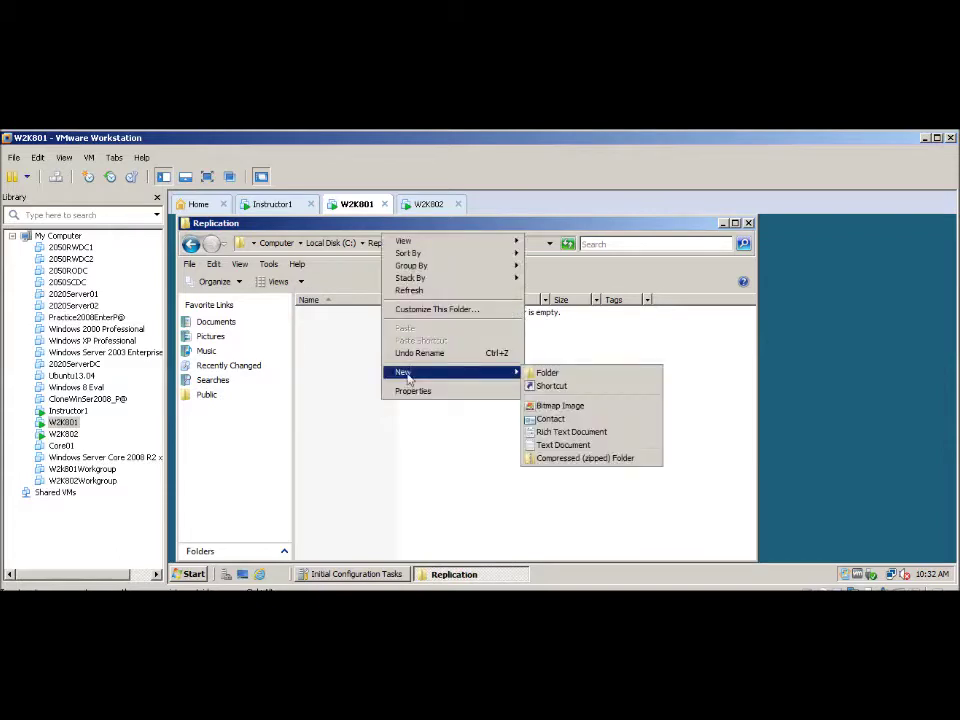
left_click(552, 446)
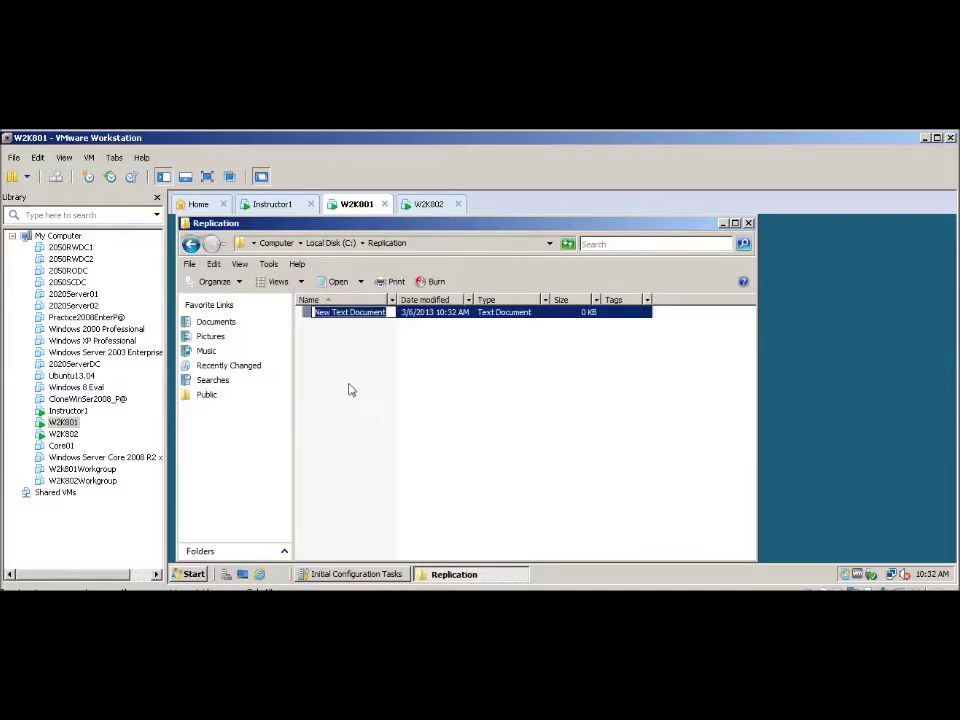
type("Doc801")
key("Return")
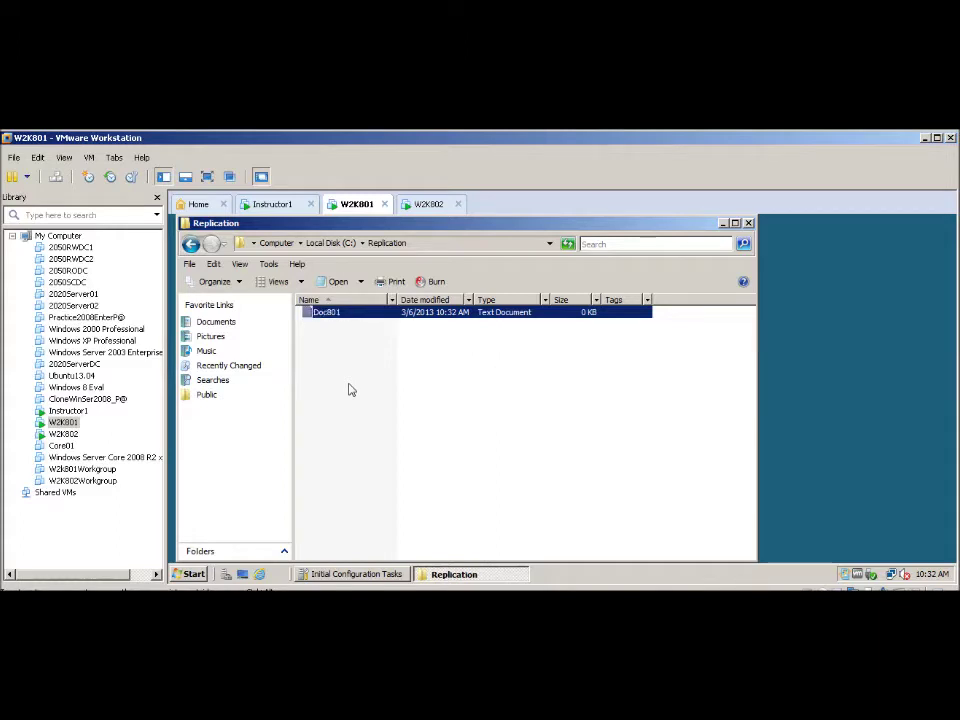
double_click(330, 314)
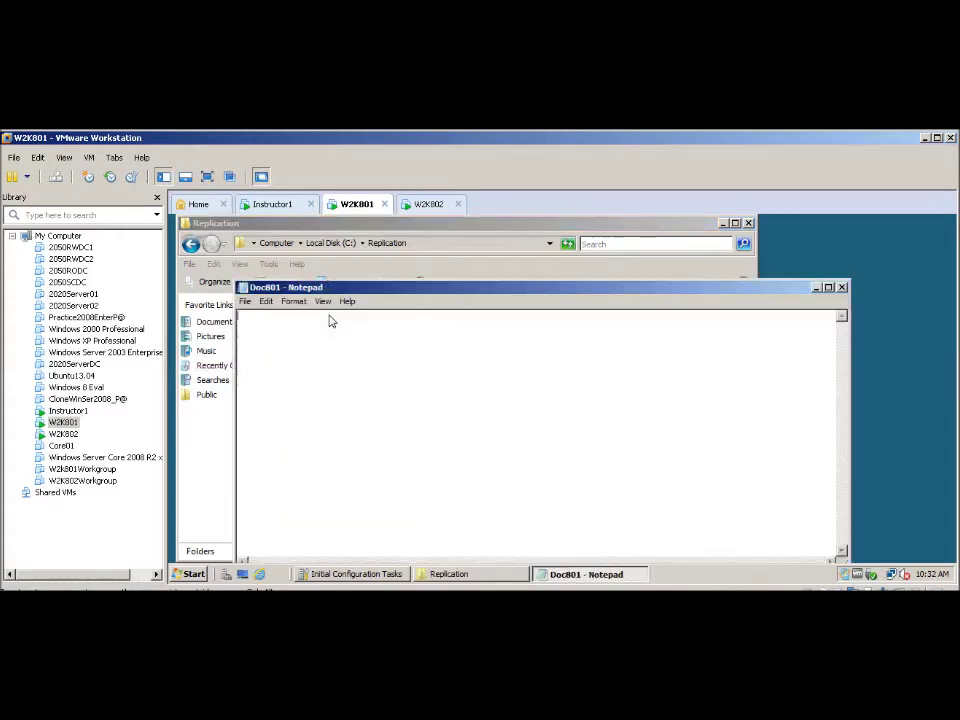
type("ac")
left_click(843, 288)
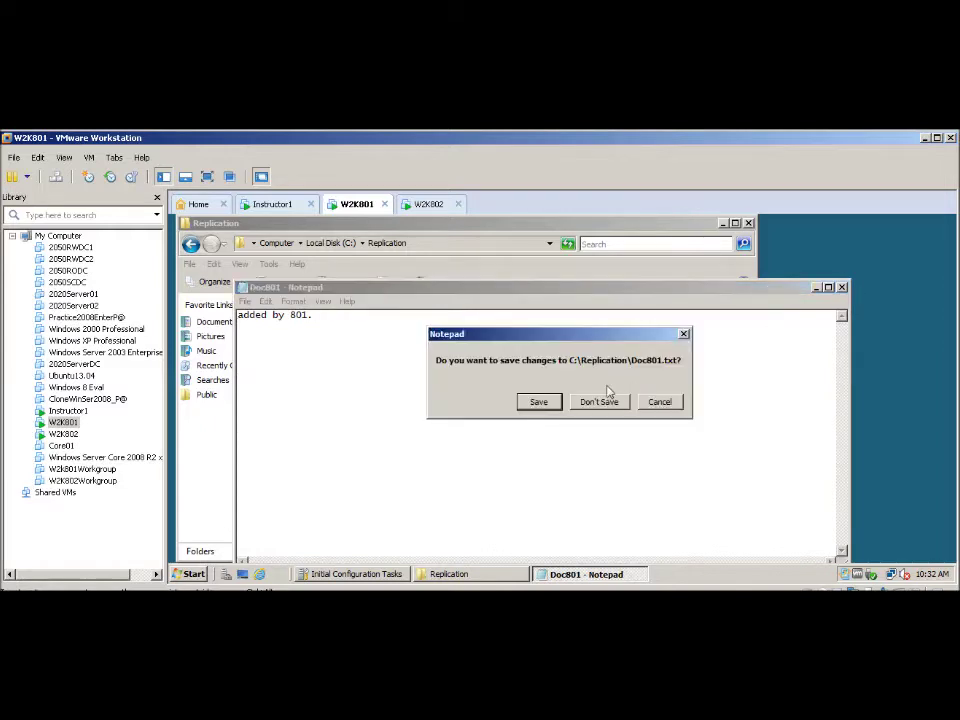
left_click(530, 408)
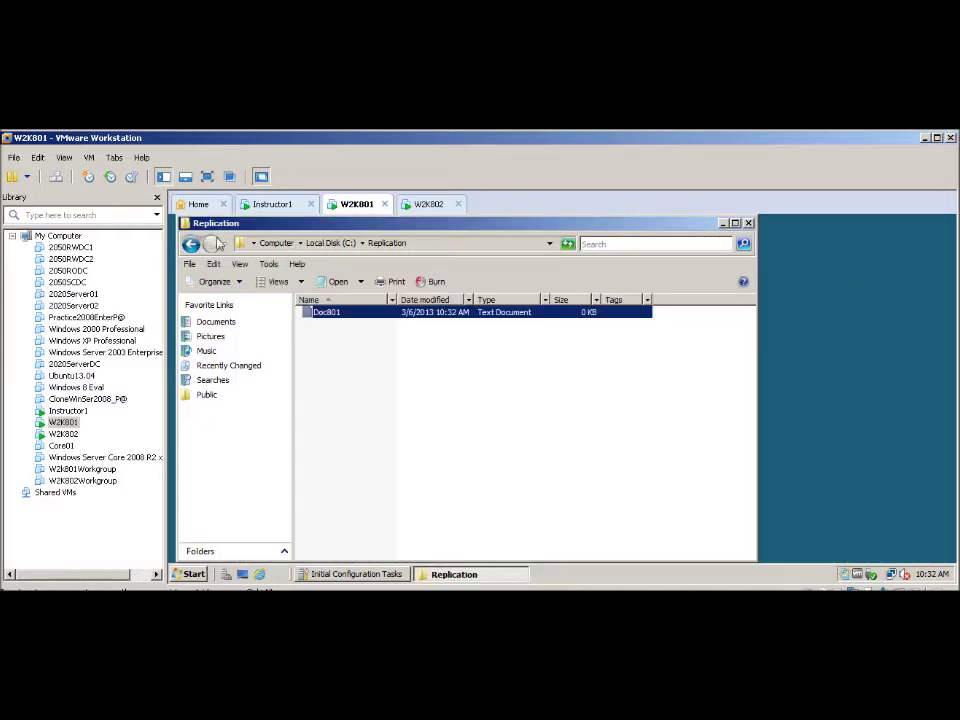
left_click(192, 245)
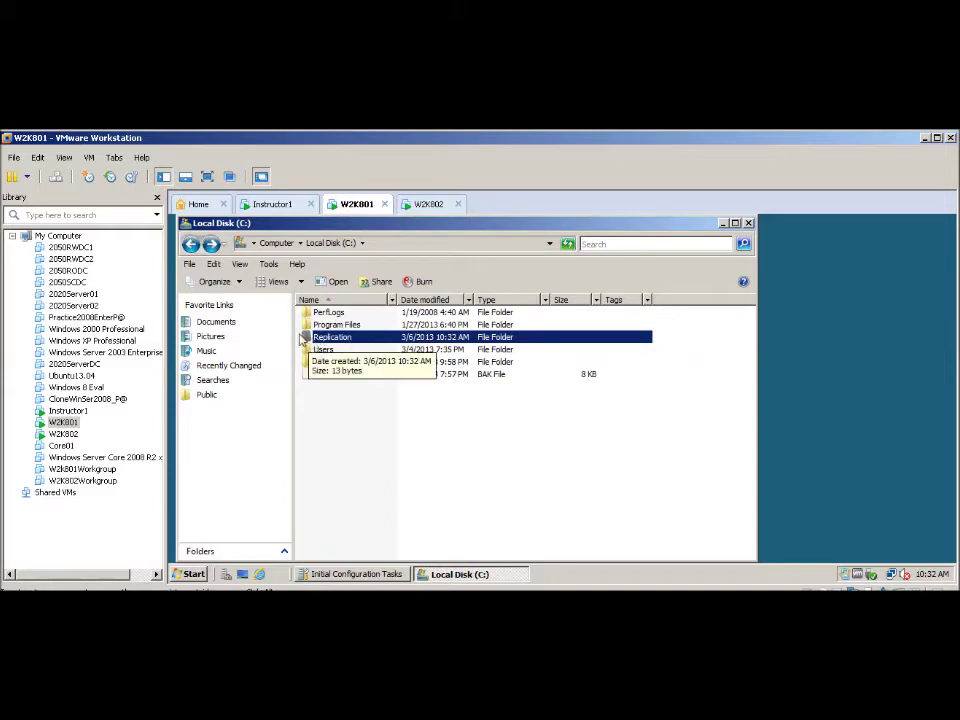
- Start sharing the Replication folder and sign in to the directory search as administrator
right_click(309, 339)
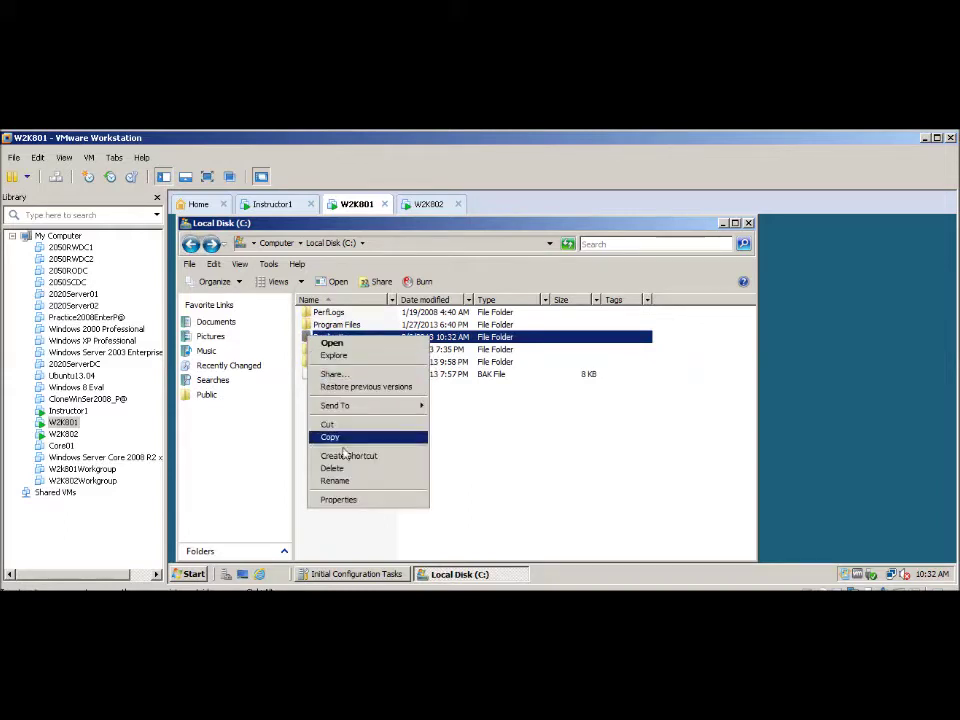
left_click(332, 374)
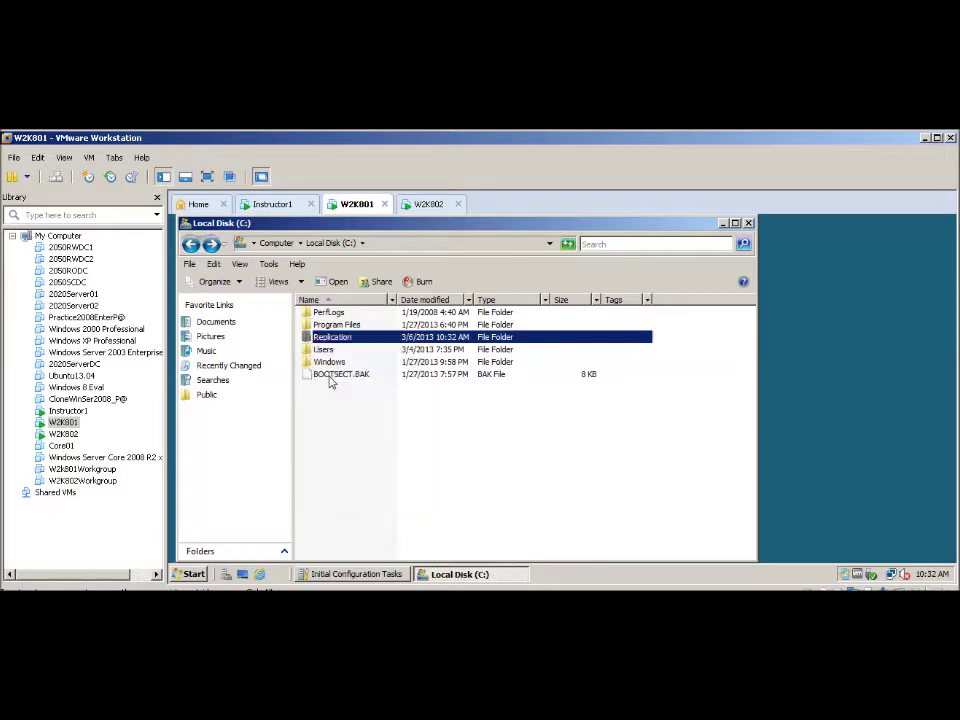
left_click(665, 351)
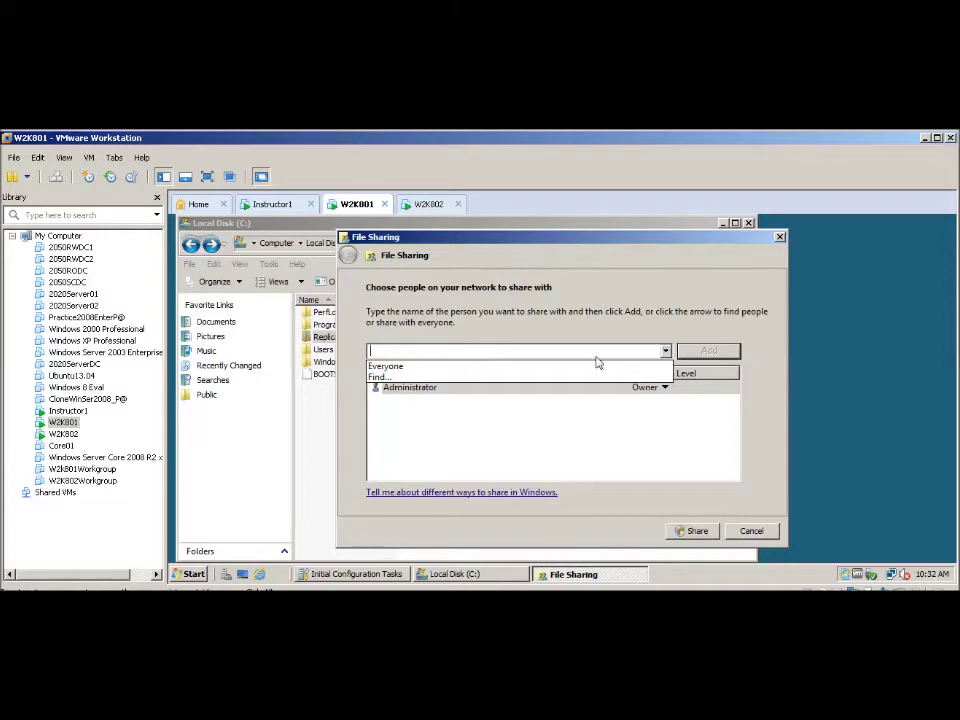
left_click(380, 377)
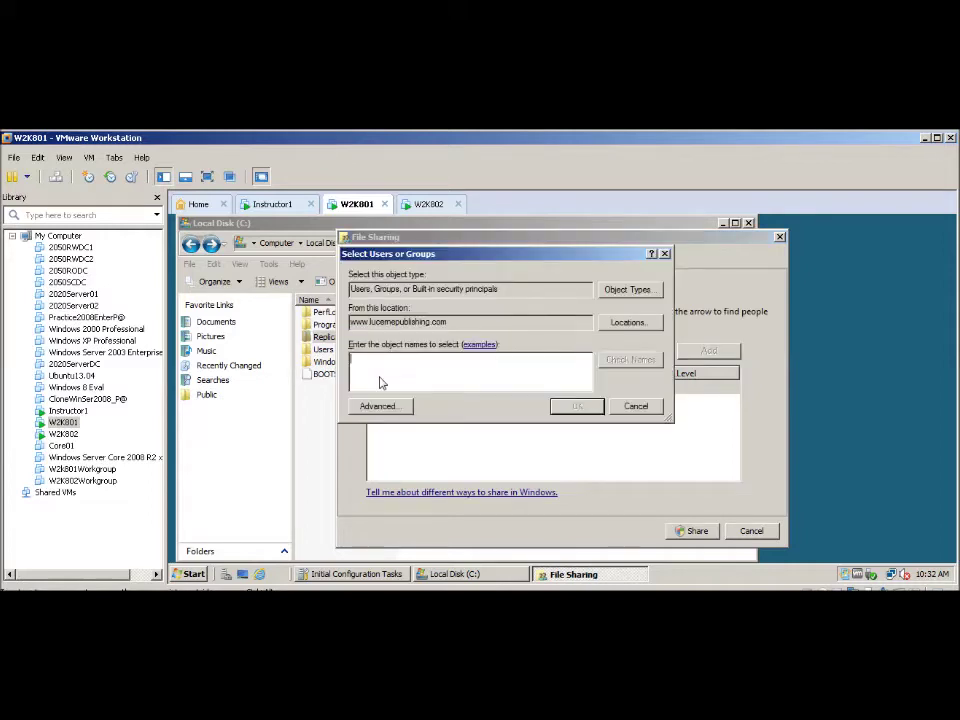
left_click(377, 406)
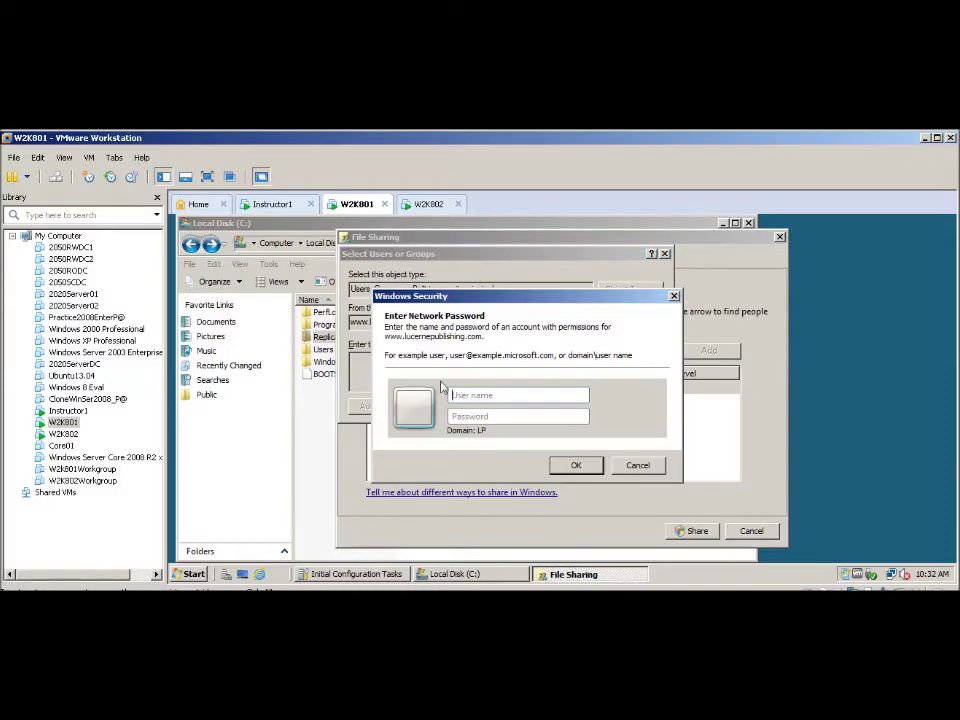
type("administrator")
key("Tab")
type("P")
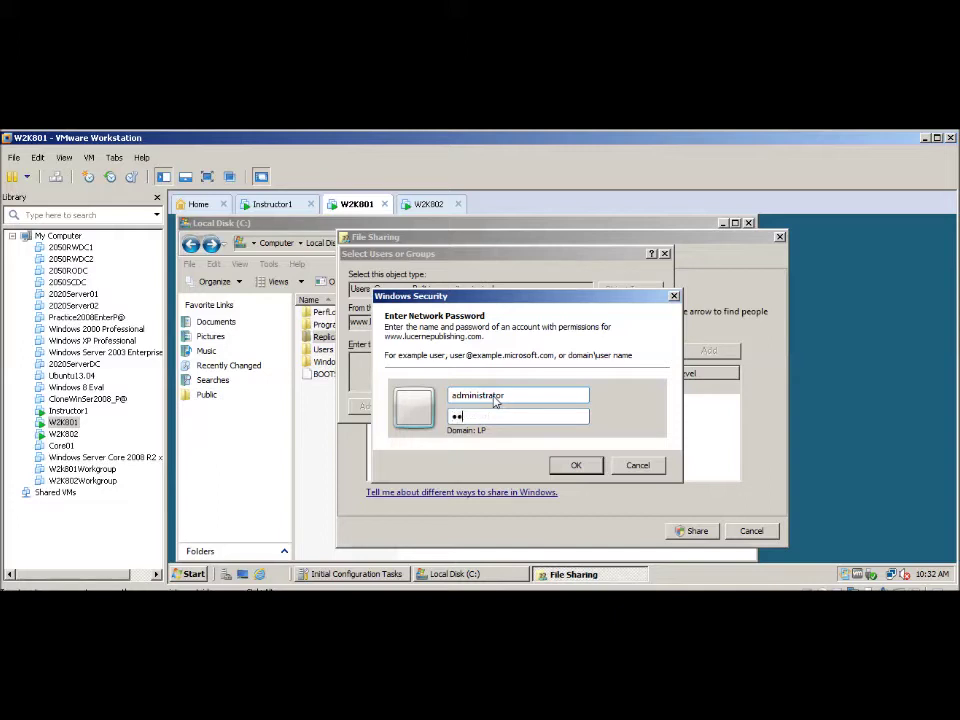
key("Return")
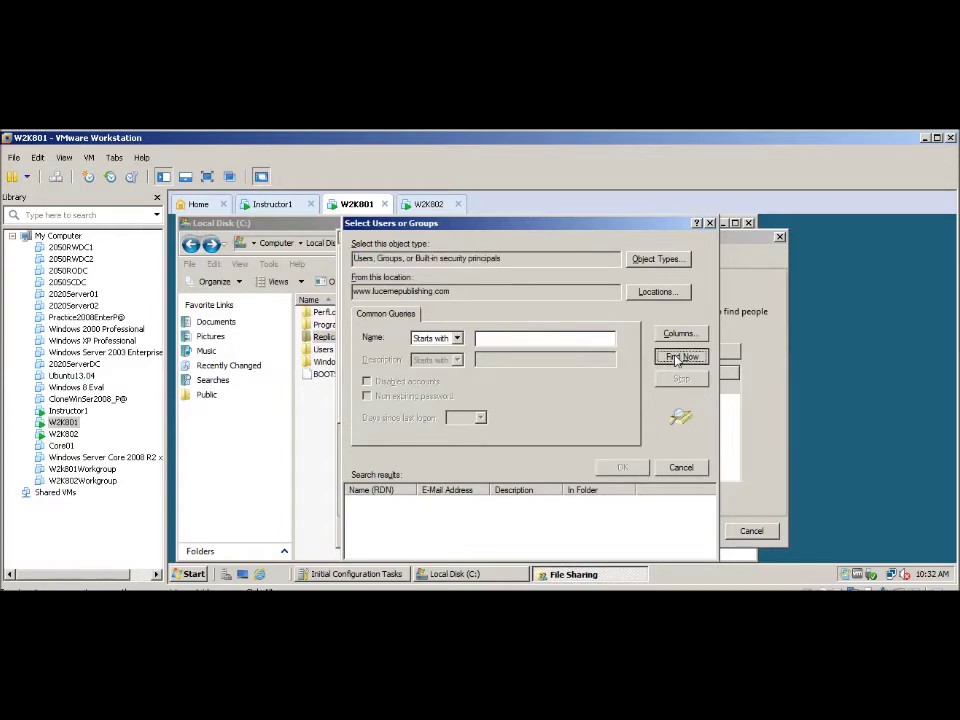
- Find the Domain Users group and add it to the share list
left_click(680, 356)
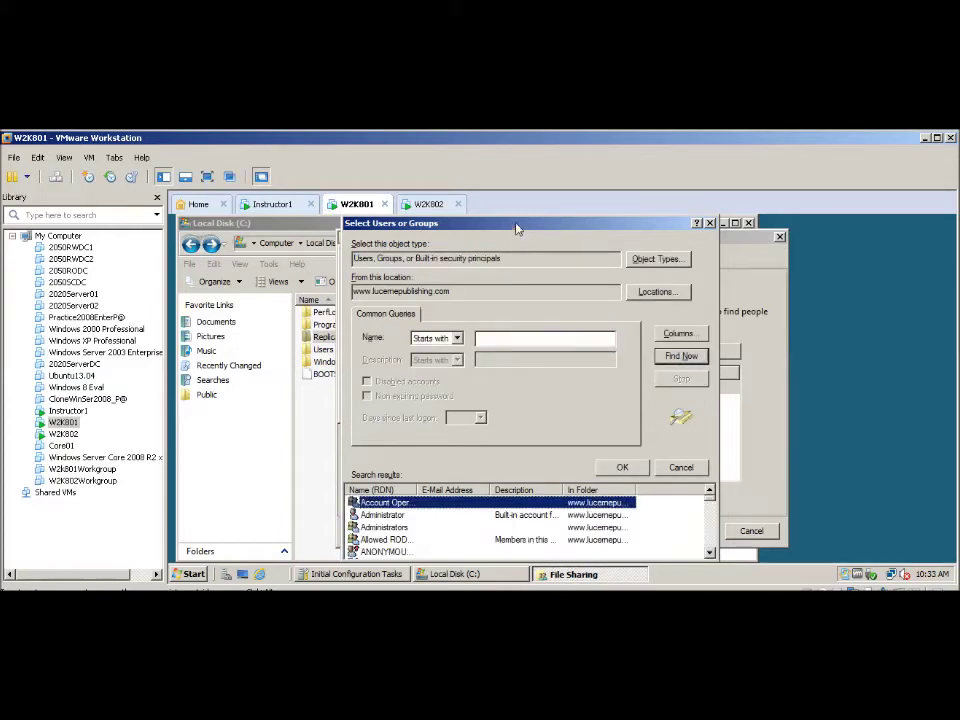
left_click_drag(516, 229, 521, 221)
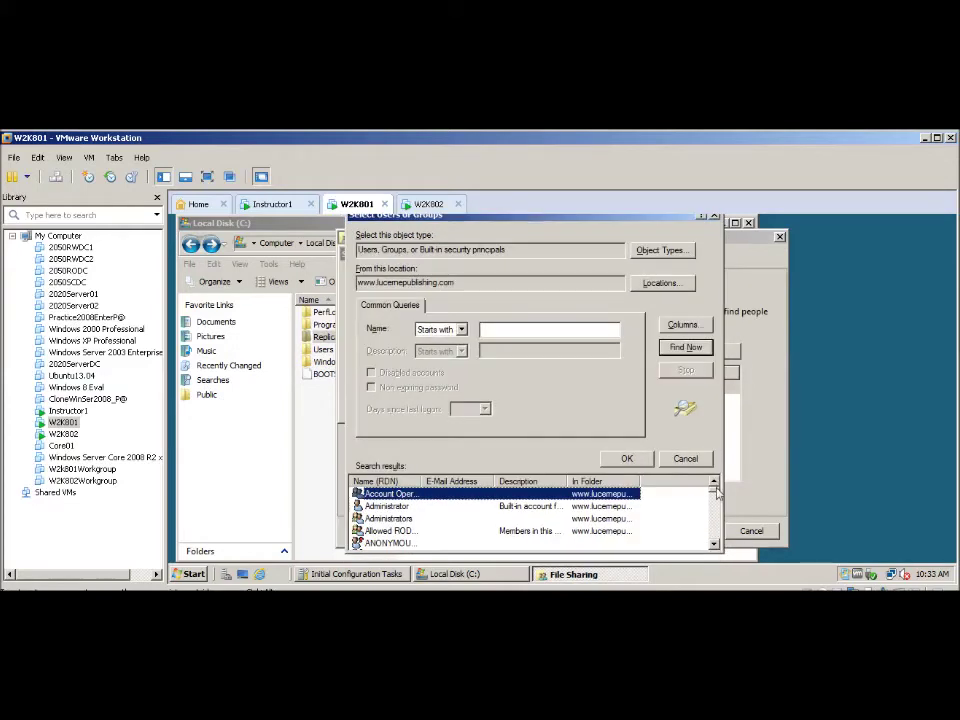
scroll(716, 508, "down", 6)
scroll(716, 510, "down", 3)
scroll(716, 510, "up", 2)
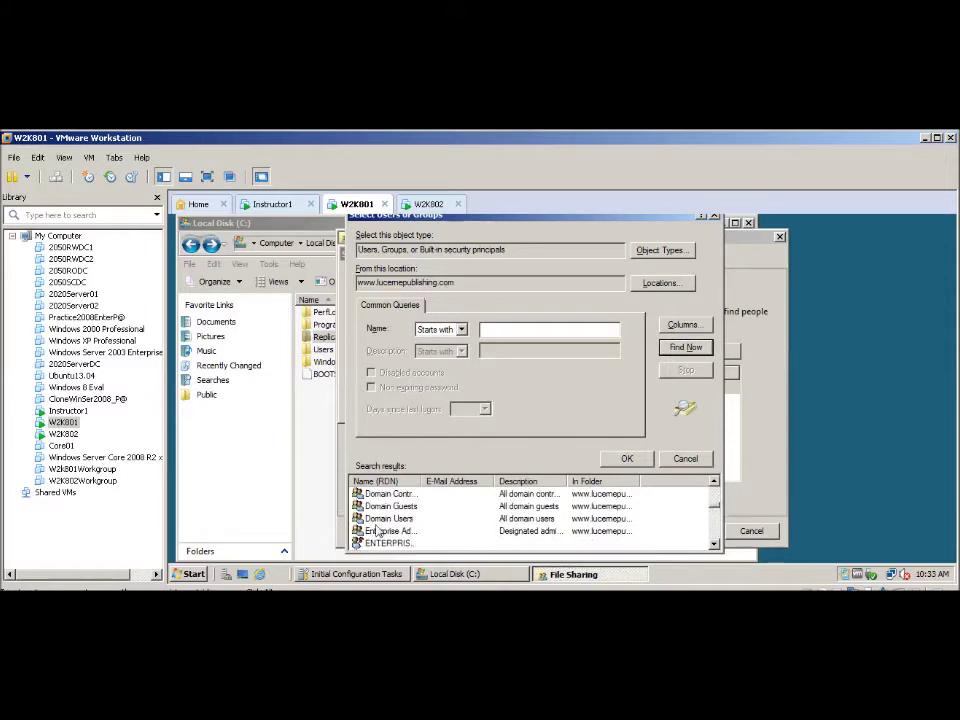
left_click(376, 531)
left_click(380, 518)
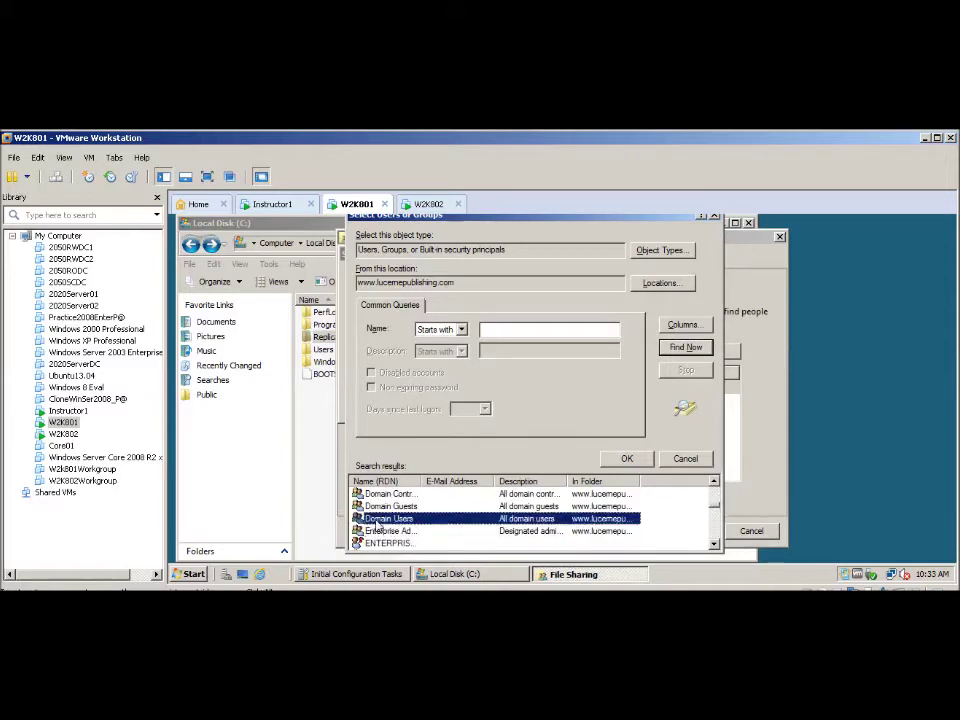
left_click(626, 458)
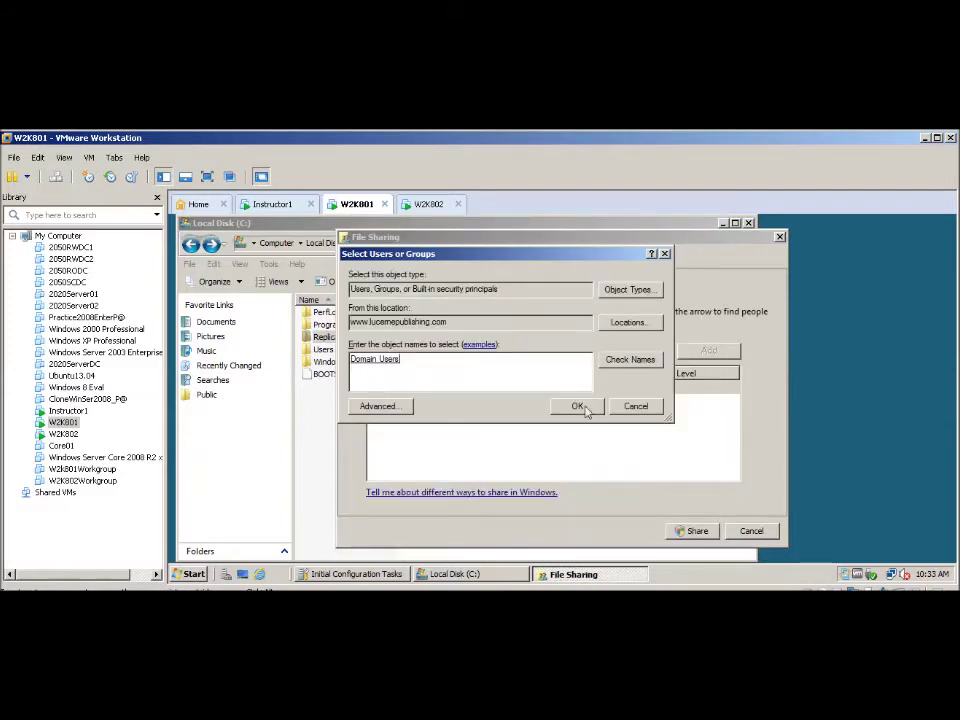
left_click(578, 406)
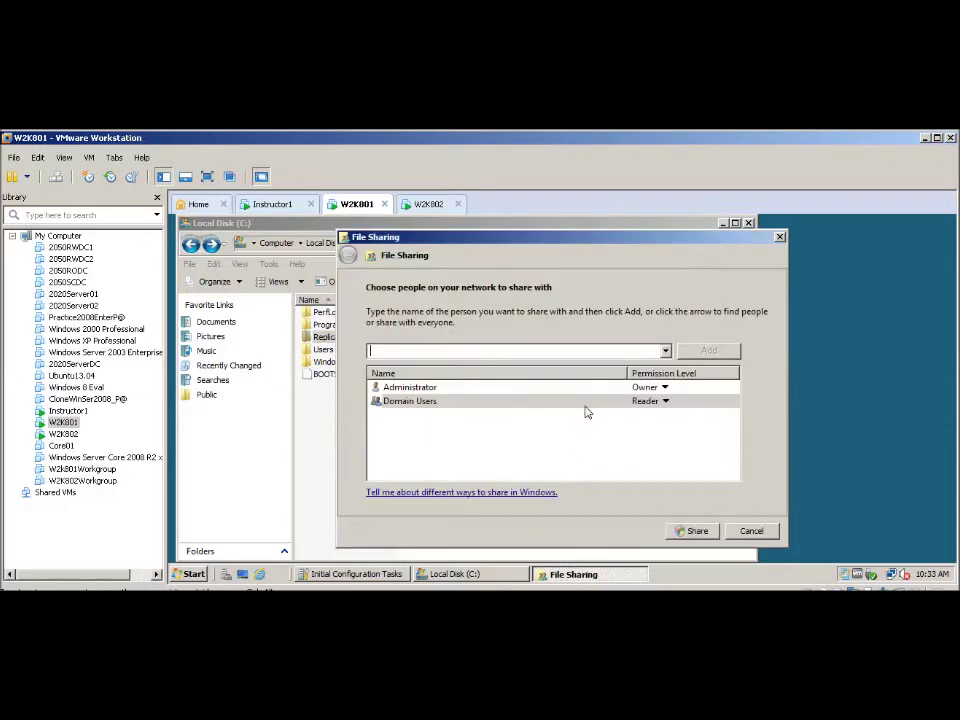
- Give Domain Users Co-owner permission and share the folder as \\W2K801\Replication
left_click(665, 402)
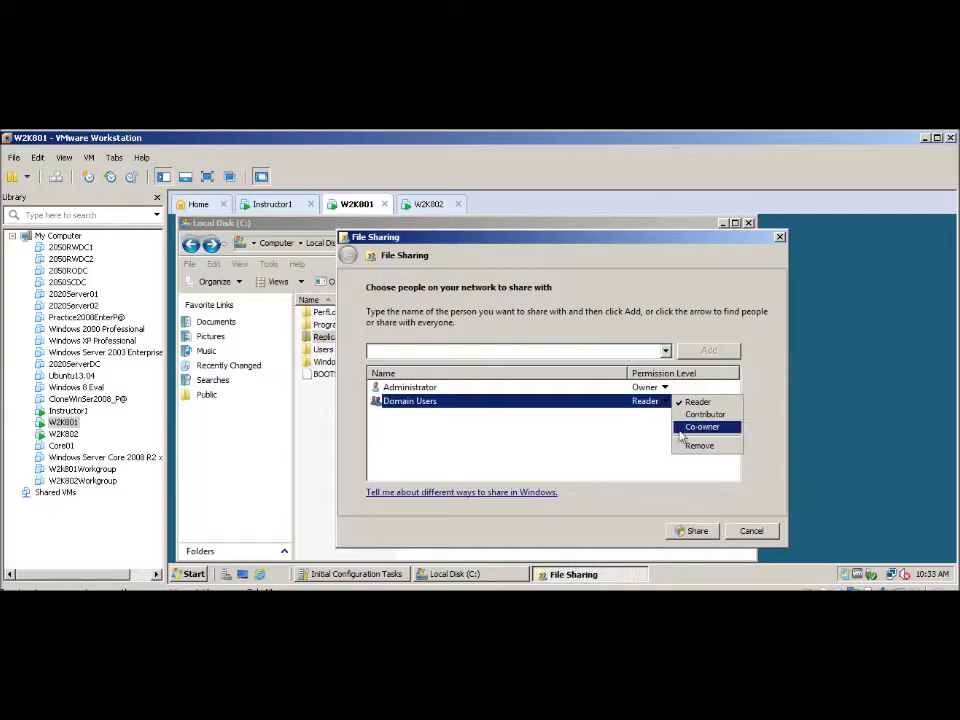
left_click(681, 430)
left_click(697, 533)
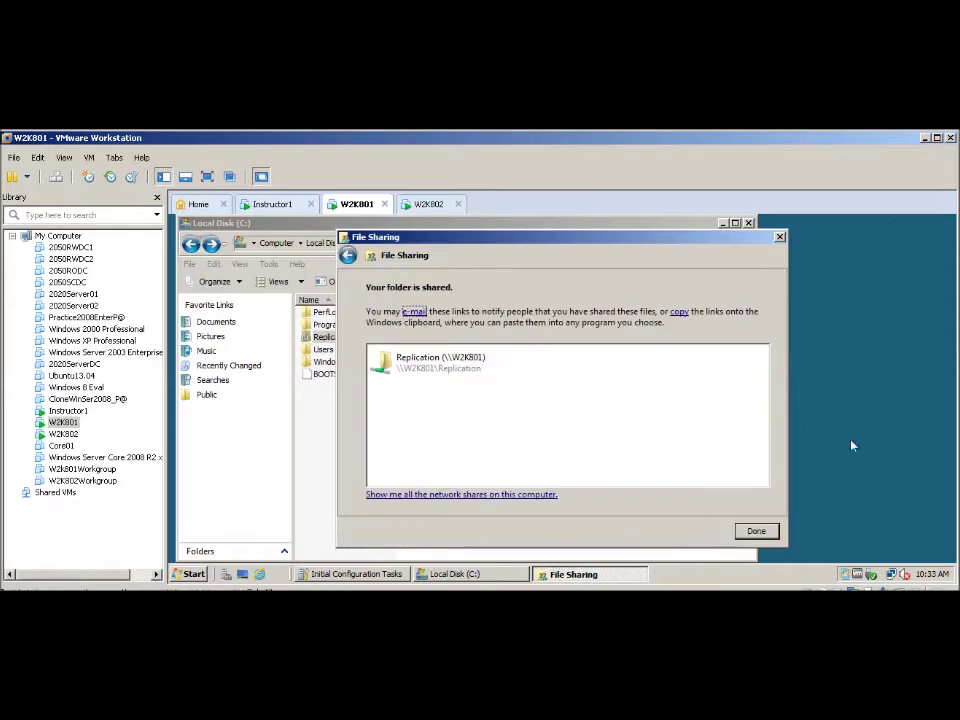
left_click(755, 532)
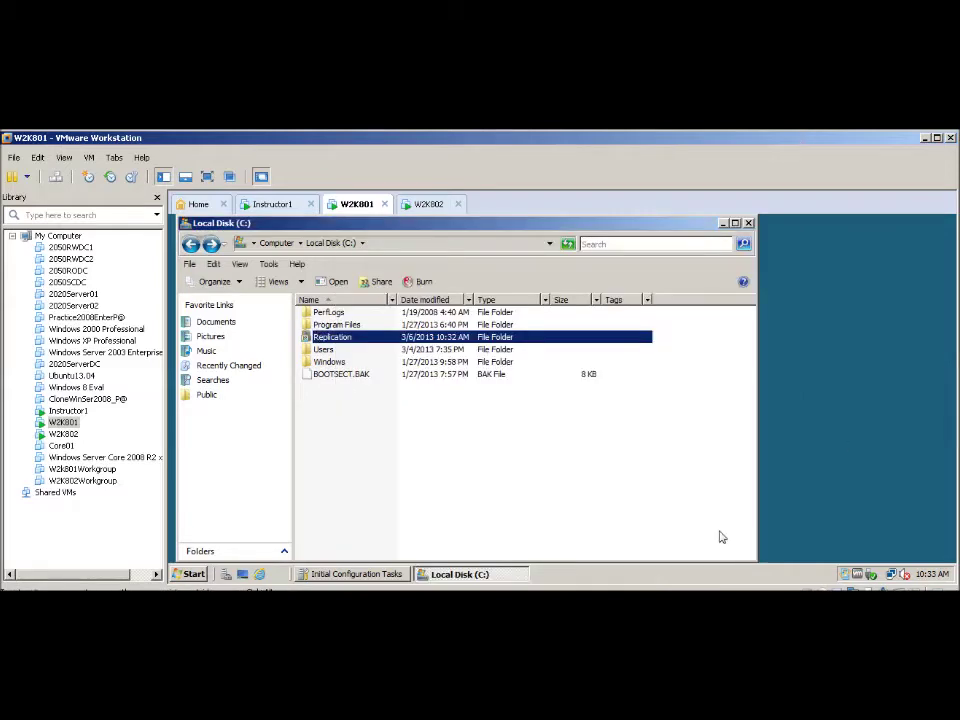
- Close Explorer on W2K801, check Doc802 in W2K802's Replication folder, then return to W2K801
left_click(748, 224)
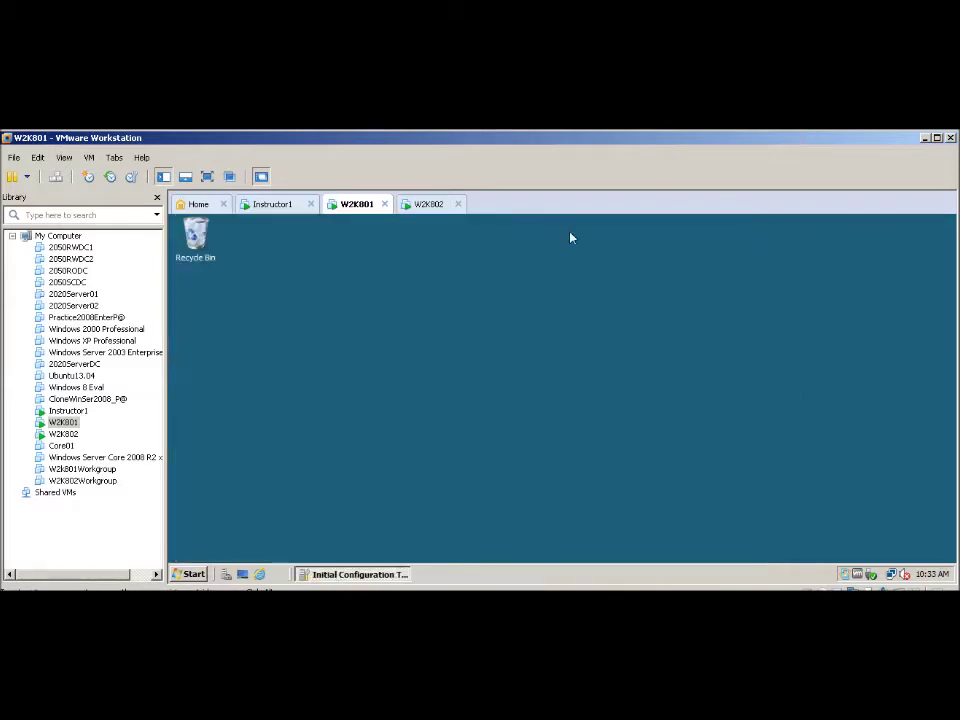
left_click(428, 204)
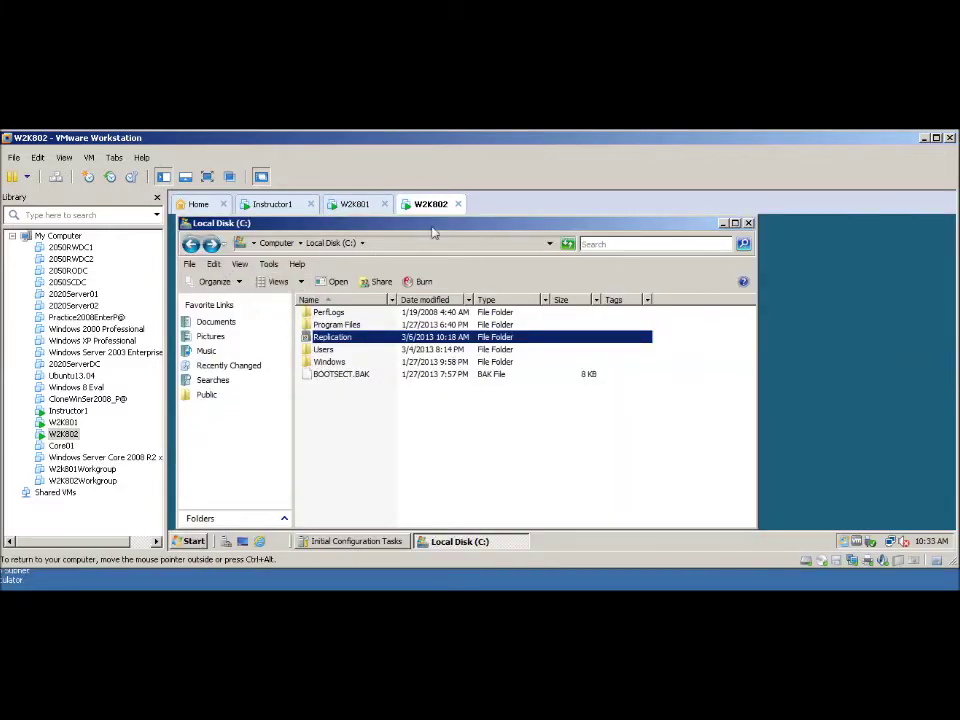
double_click(313, 338)
double_click(324, 313)
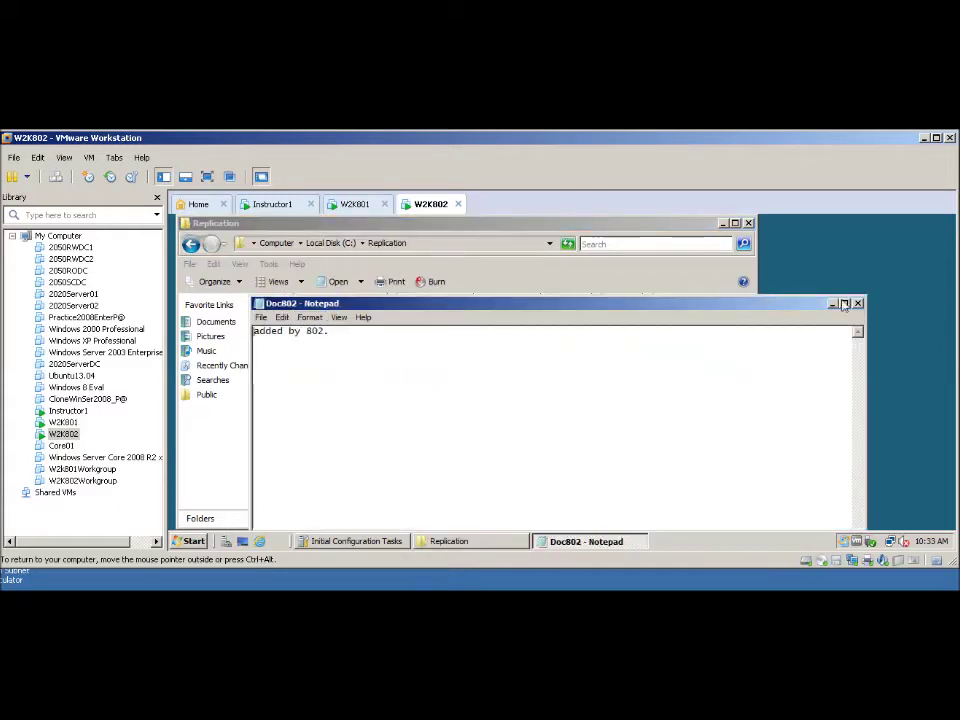
left_click(857, 304)
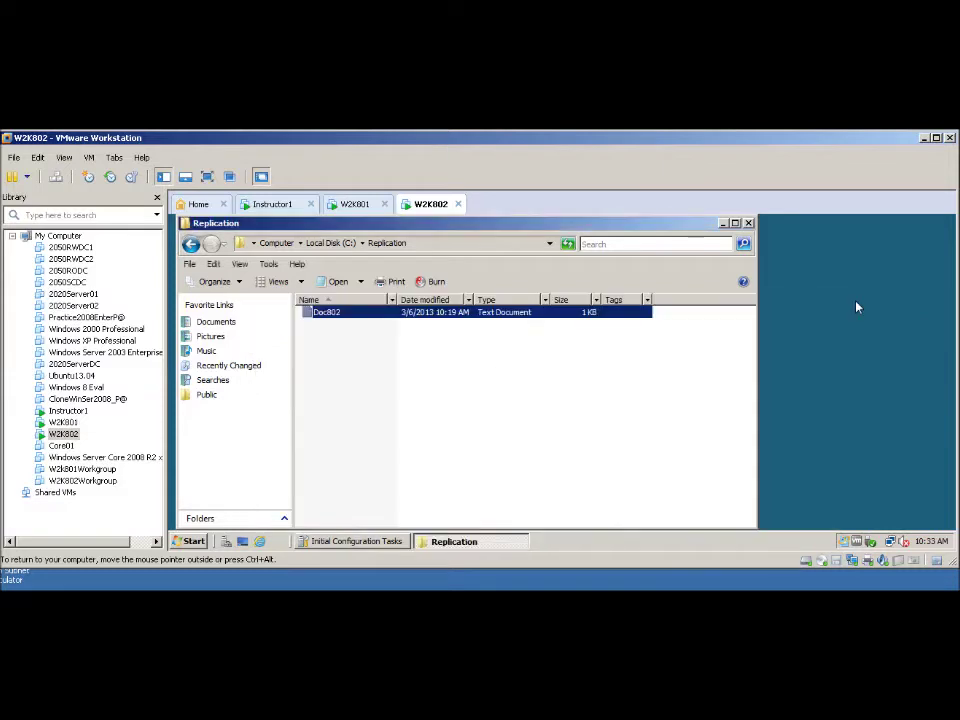
left_click(748, 223)
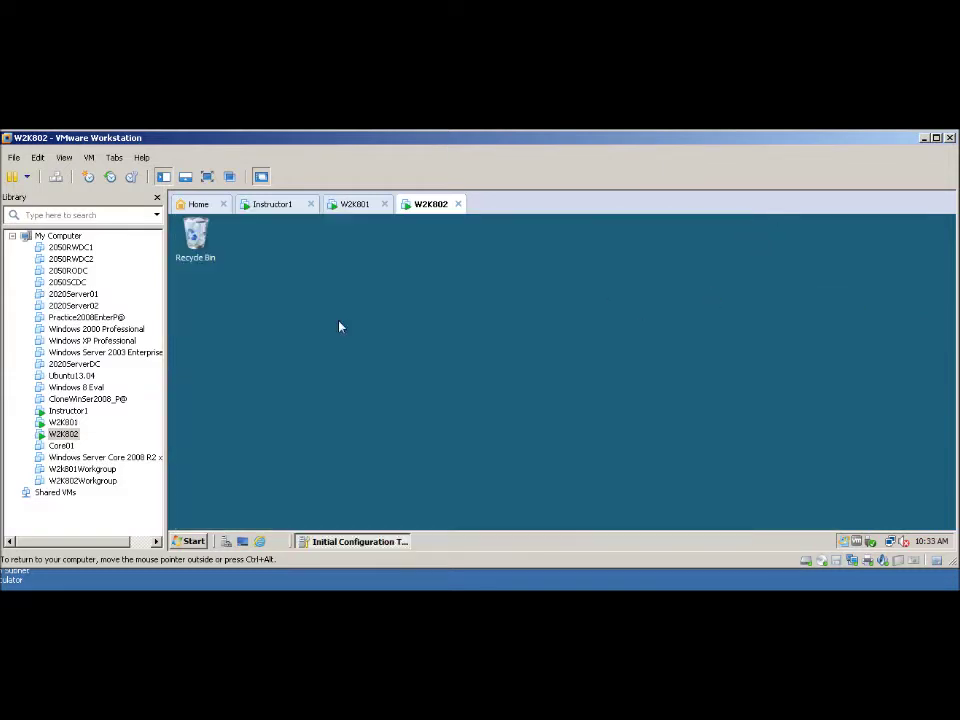
left_click(357, 205)
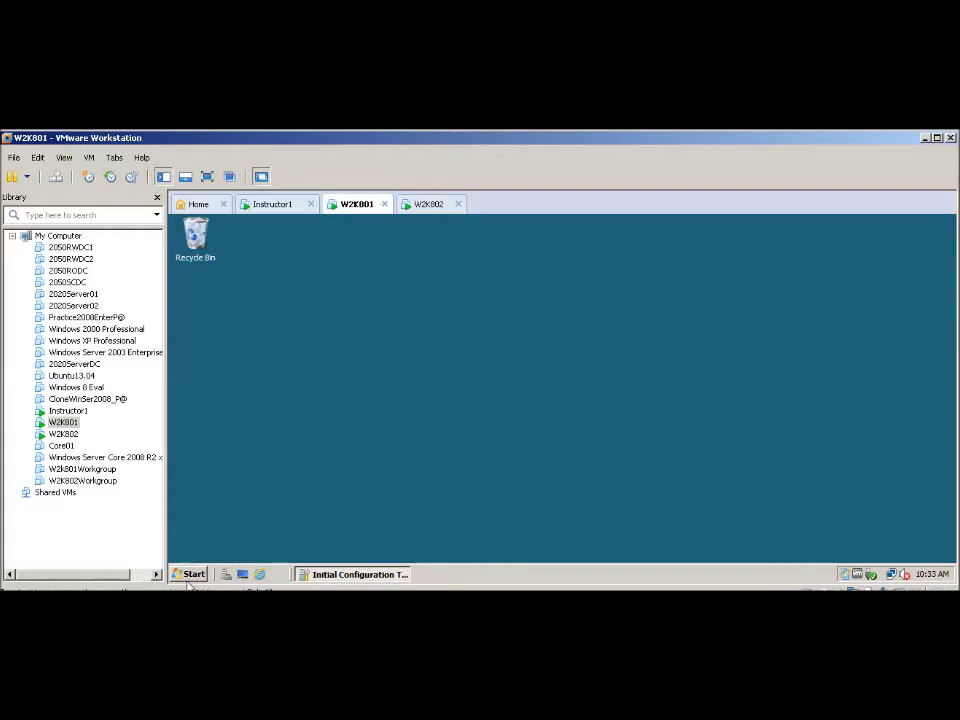
- Launch DFS Management from Administrative Tools and start a new namespace
left_click(192, 575)
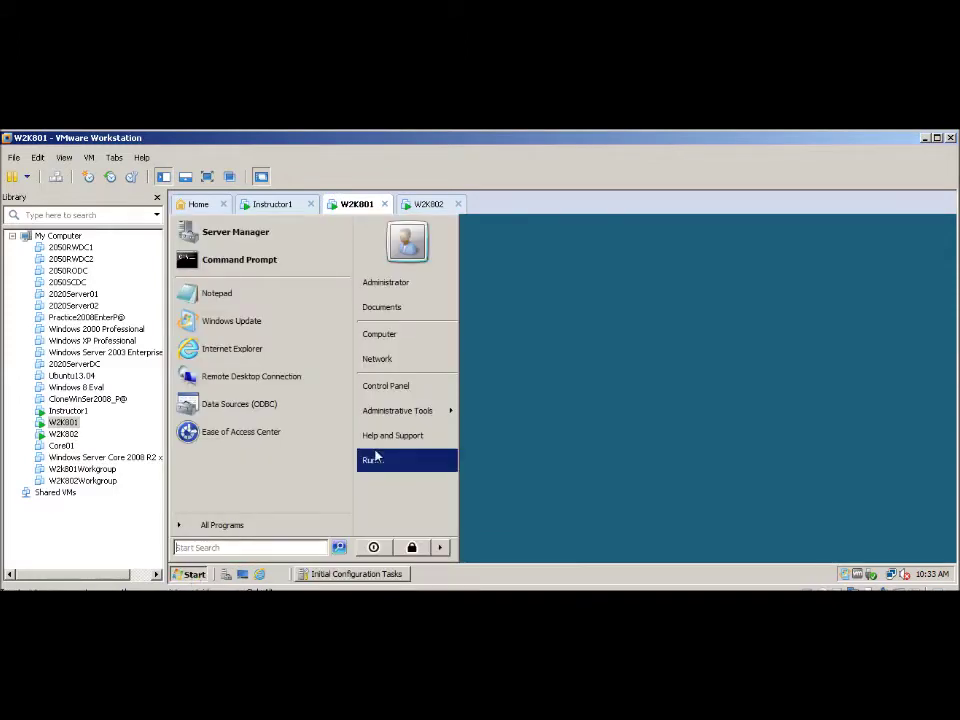
mouse_move(381, 413)
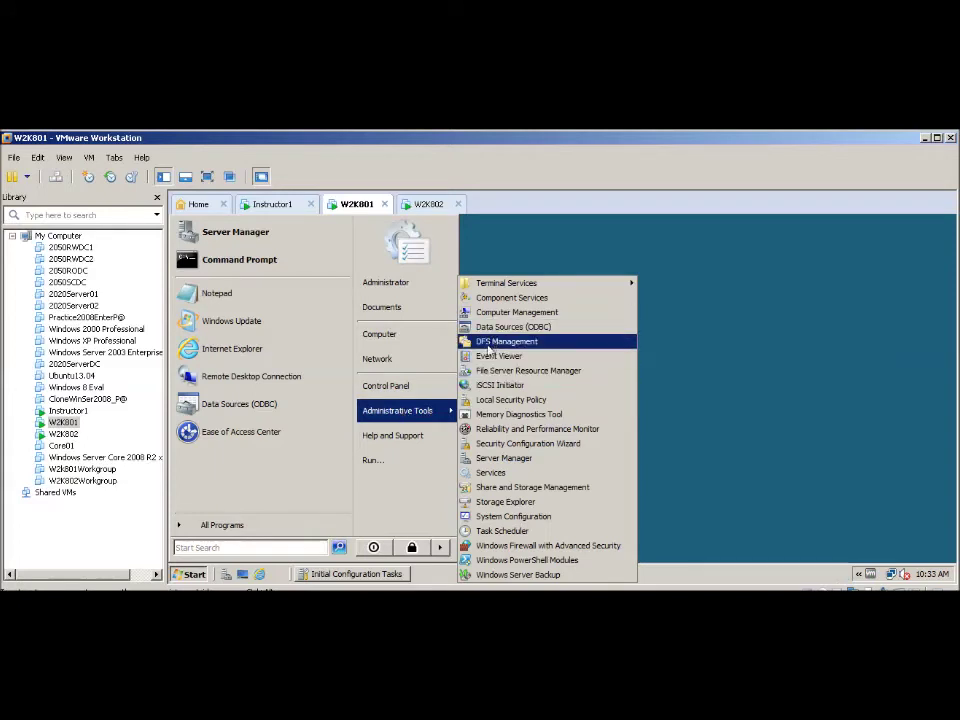
left_click(487, 343)
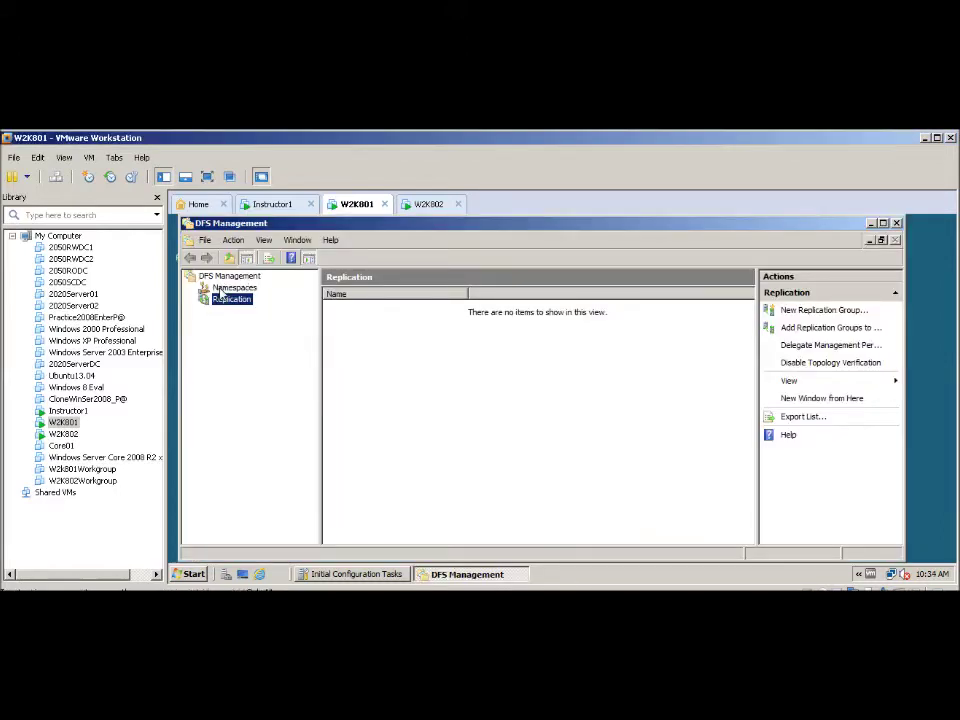
left_click(222, 290)
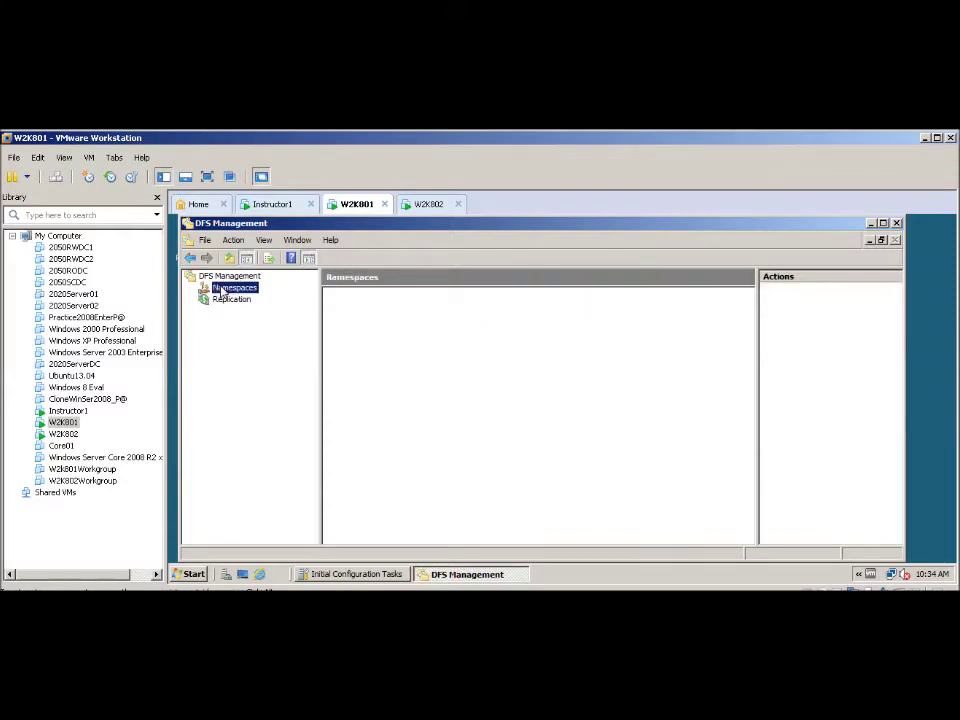
right_click(224, 291)
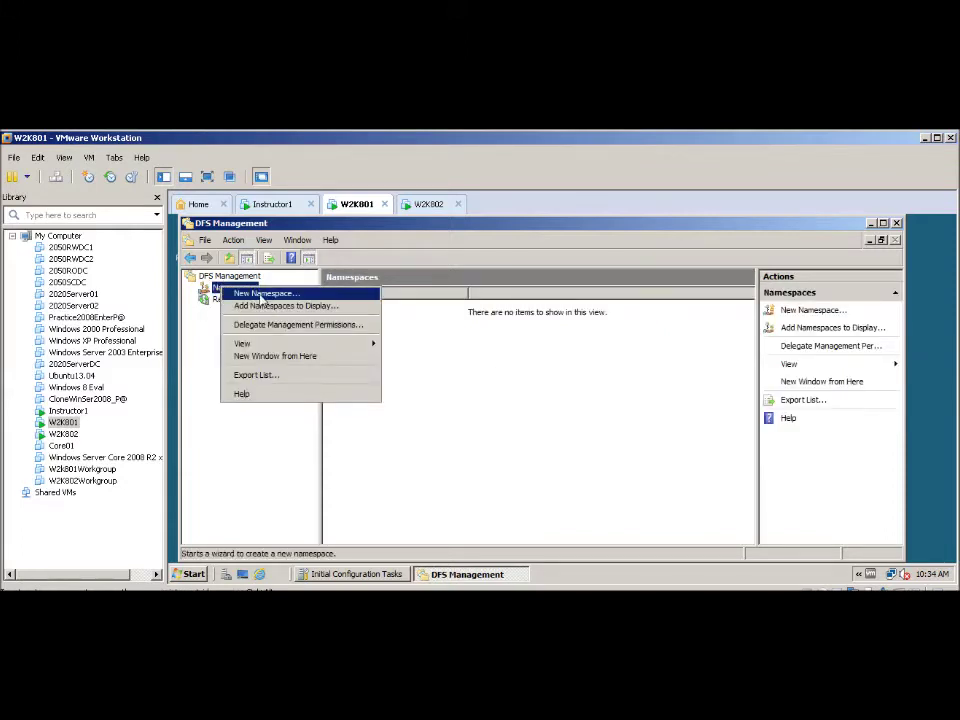
left_click(259, 294)
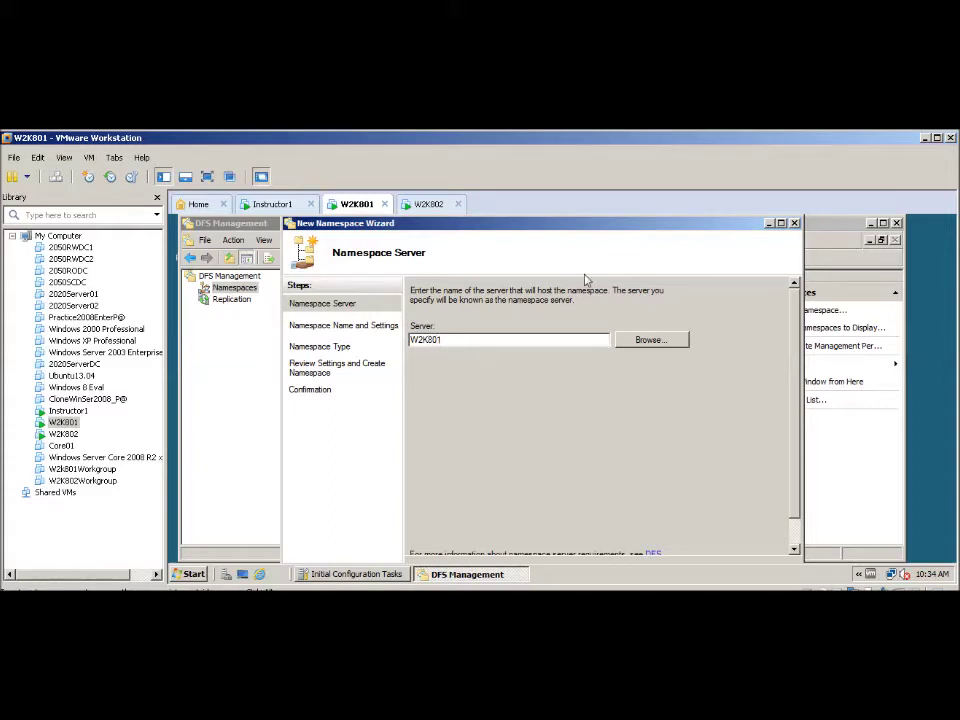
- Create the domain-based namespace Public hosted on server W2K801
left_click_drag(540, 224, 549, 219)
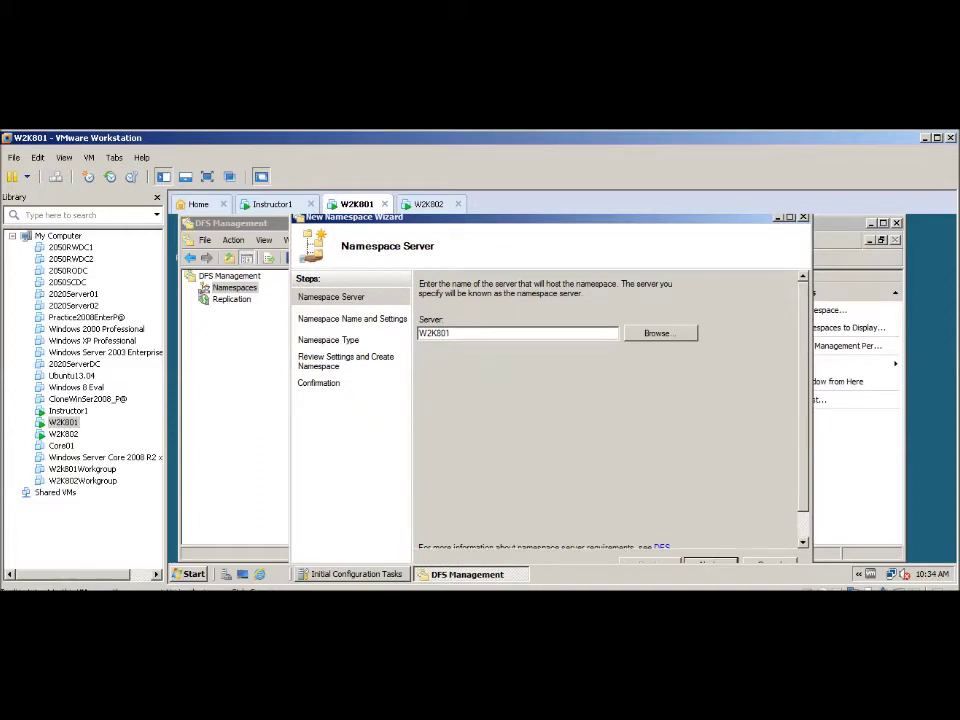
key("Return")
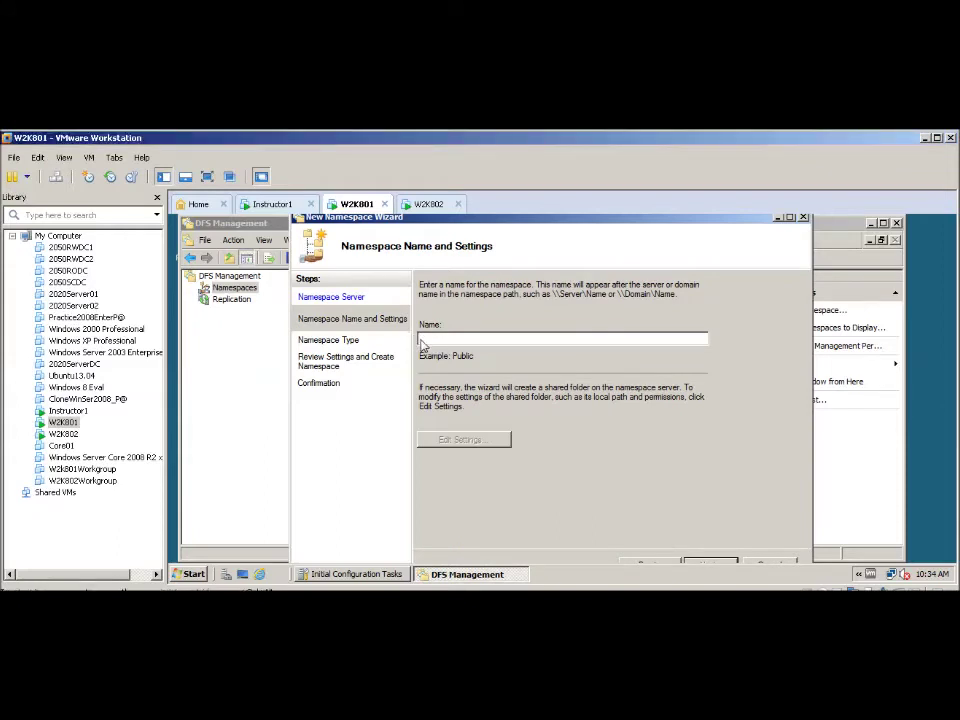
type("Public")
left_click(470, 441)
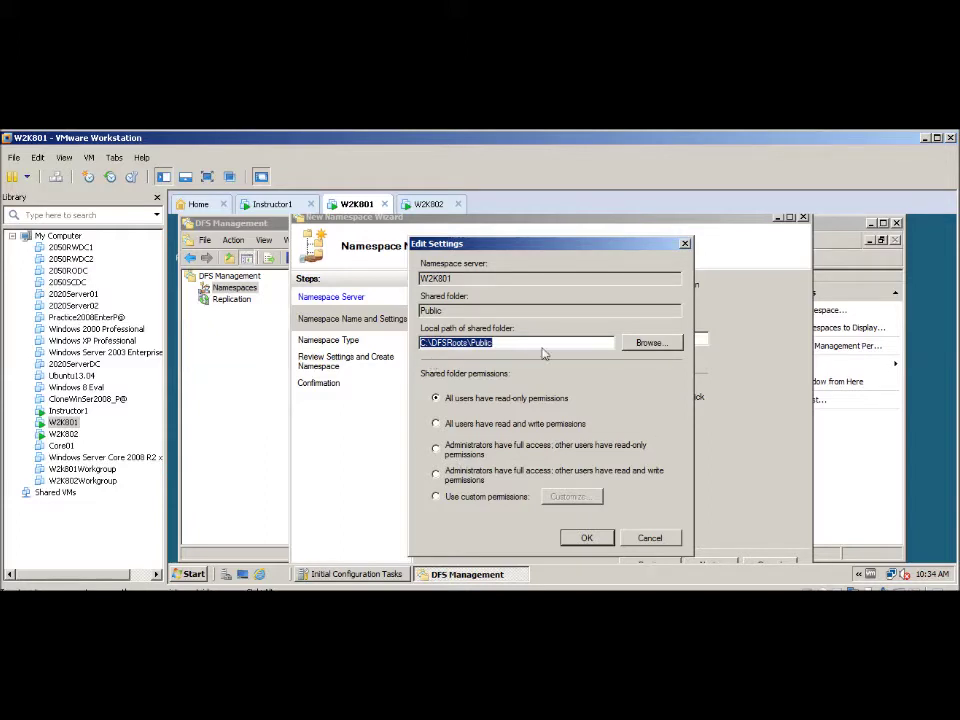
left_click(588, 539)
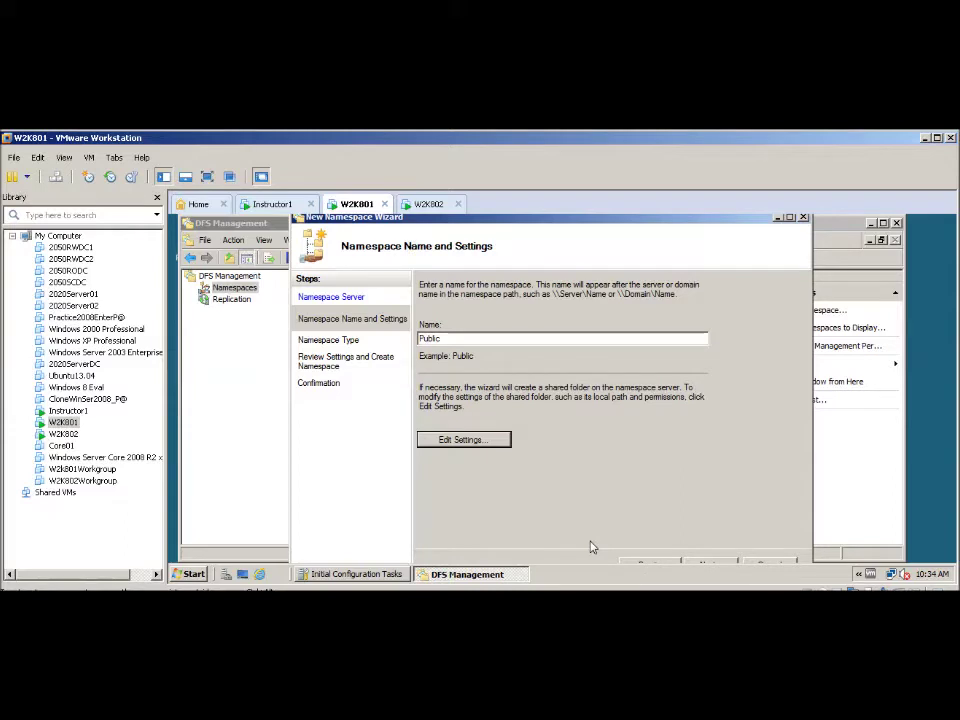
left_click(718, 567)
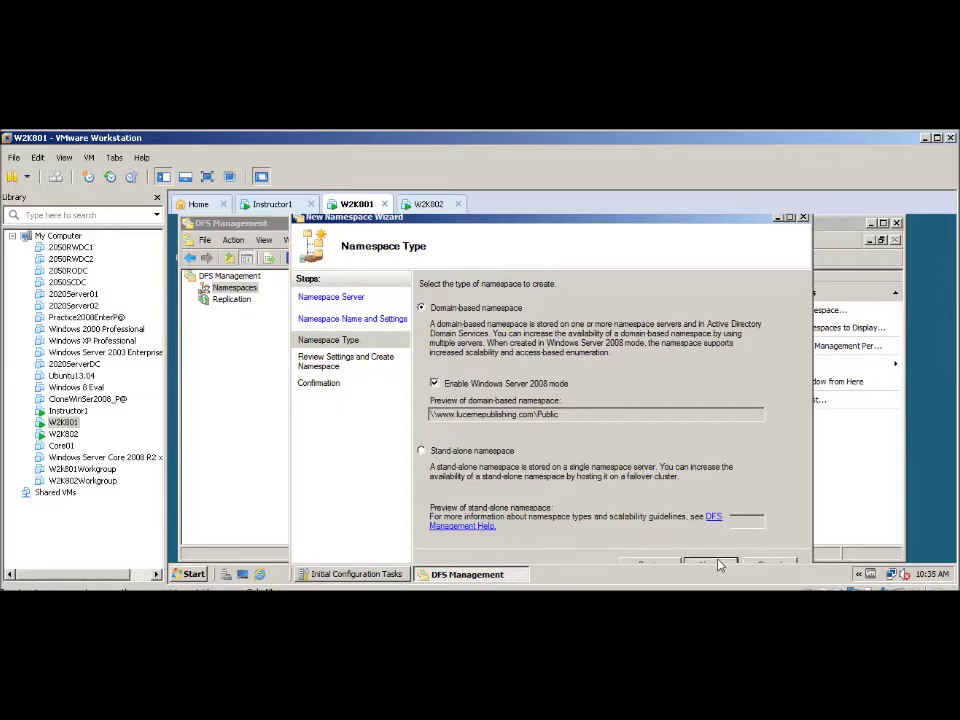
left_click(718, 566)
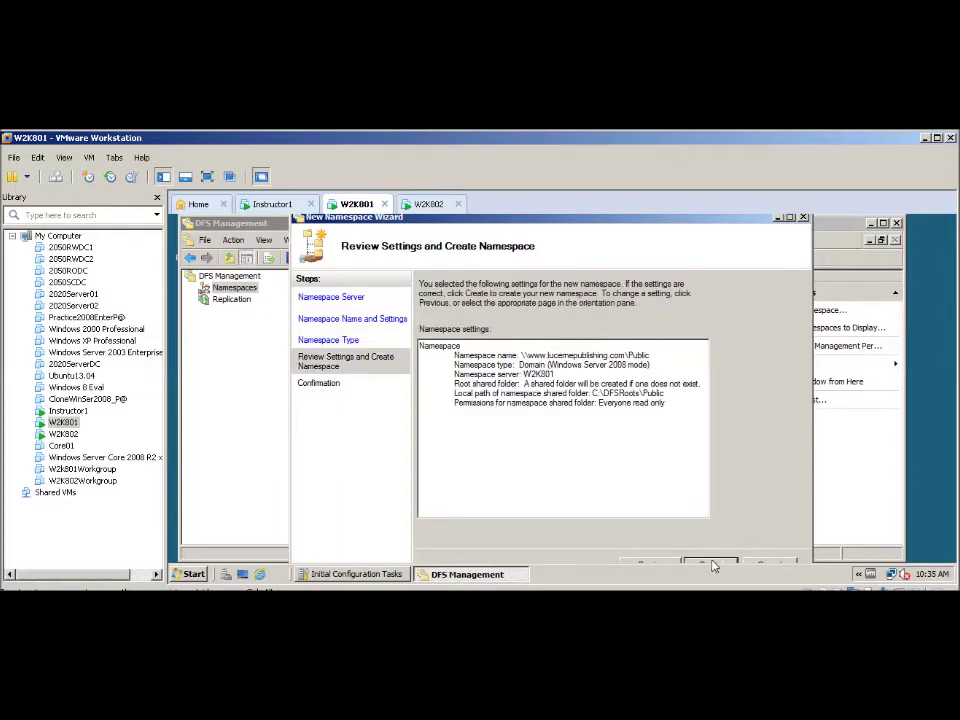
left_click(711, 566)
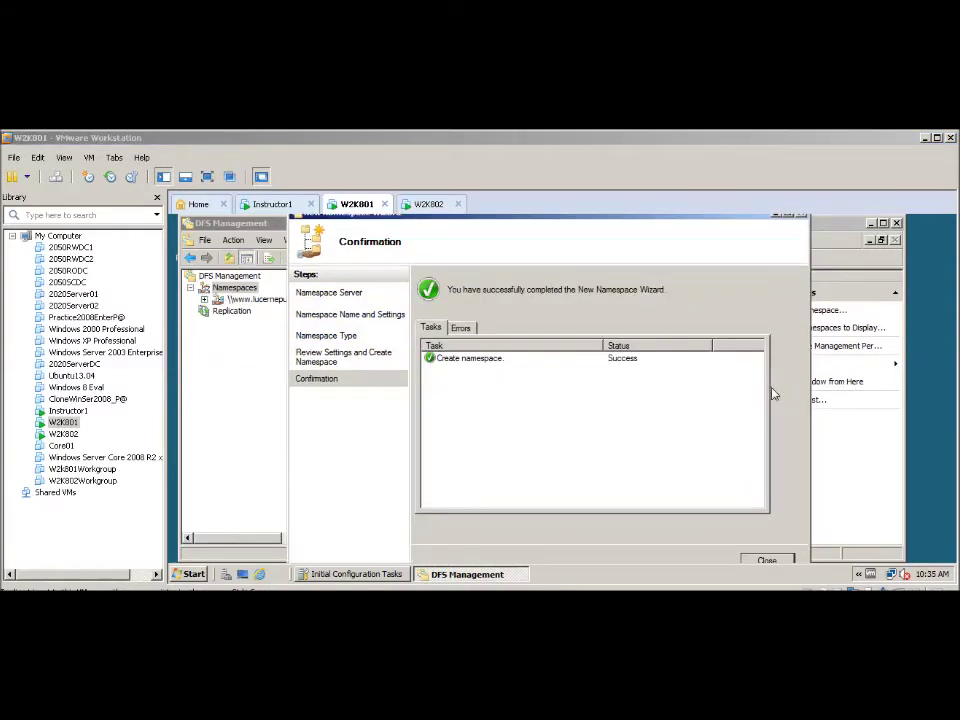
left_click(767, 561)
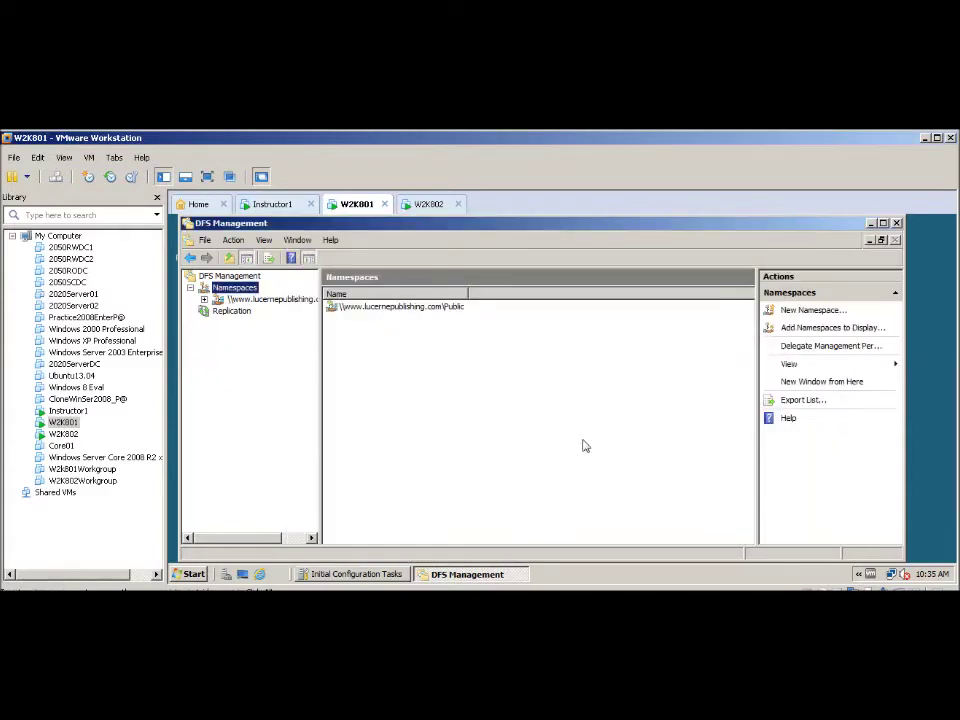
- Start a new folder named Folder01 under the Public namespace
left_click(377, 310)
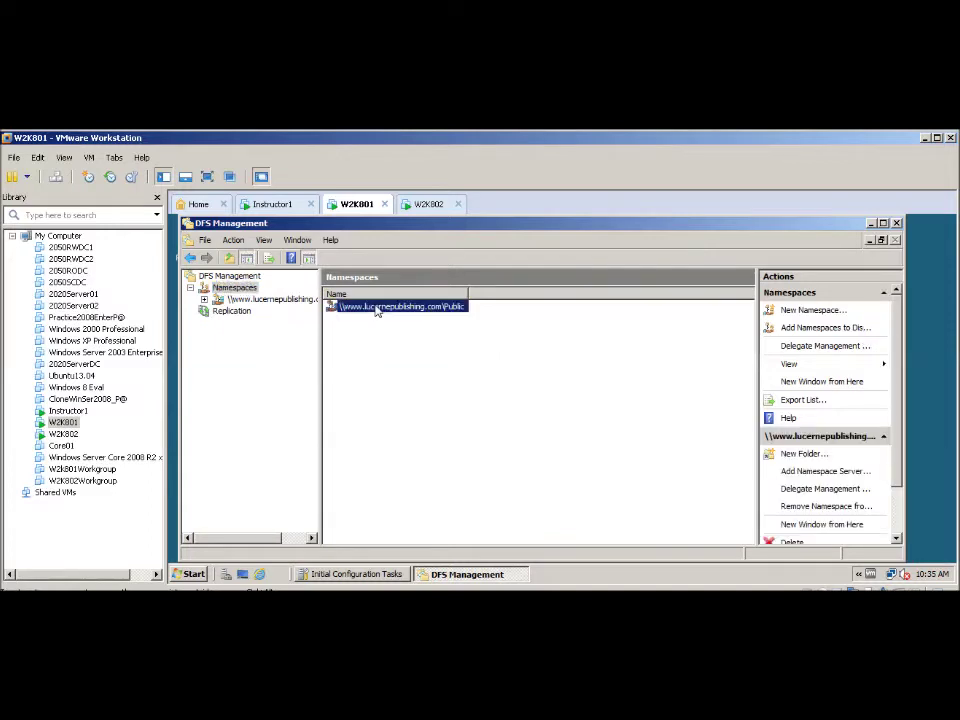
right_click(377, 311)
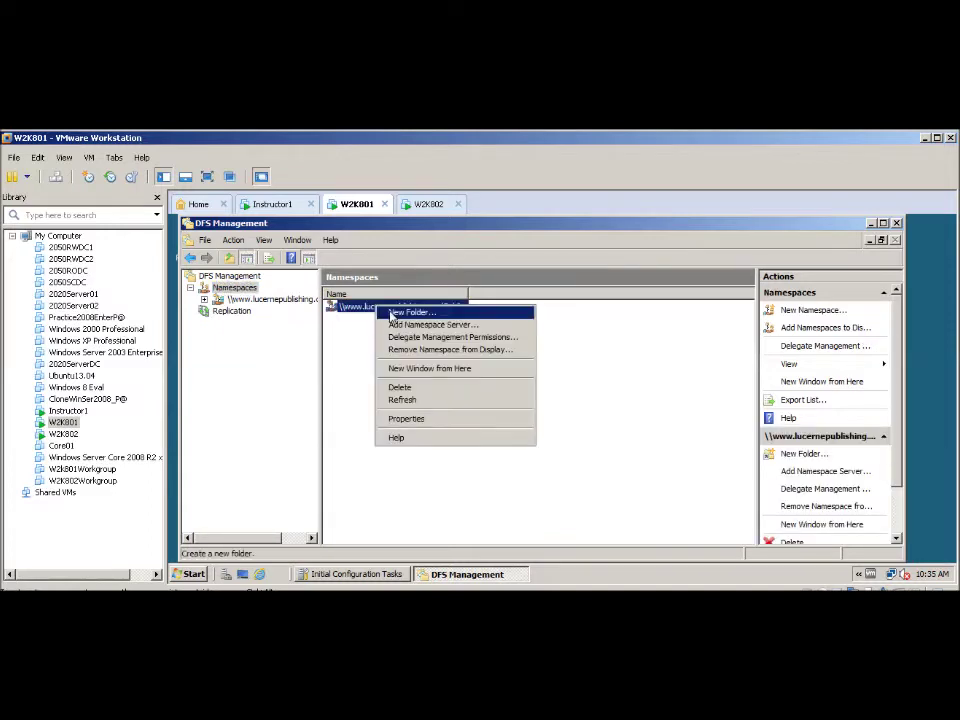
left_click(393, 313)
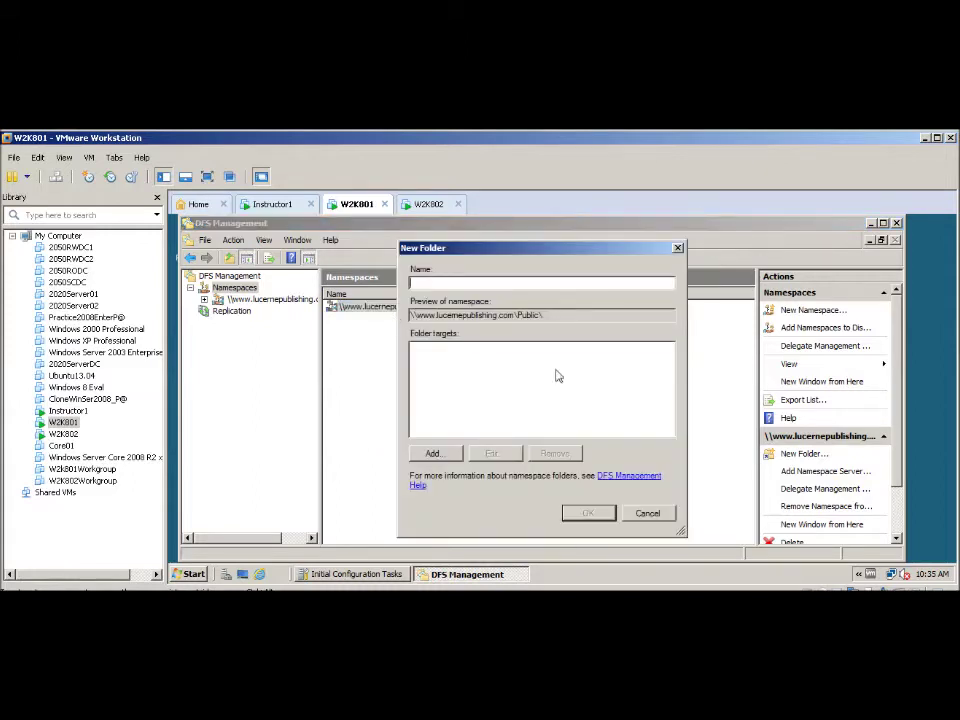
left_click(414, 284)
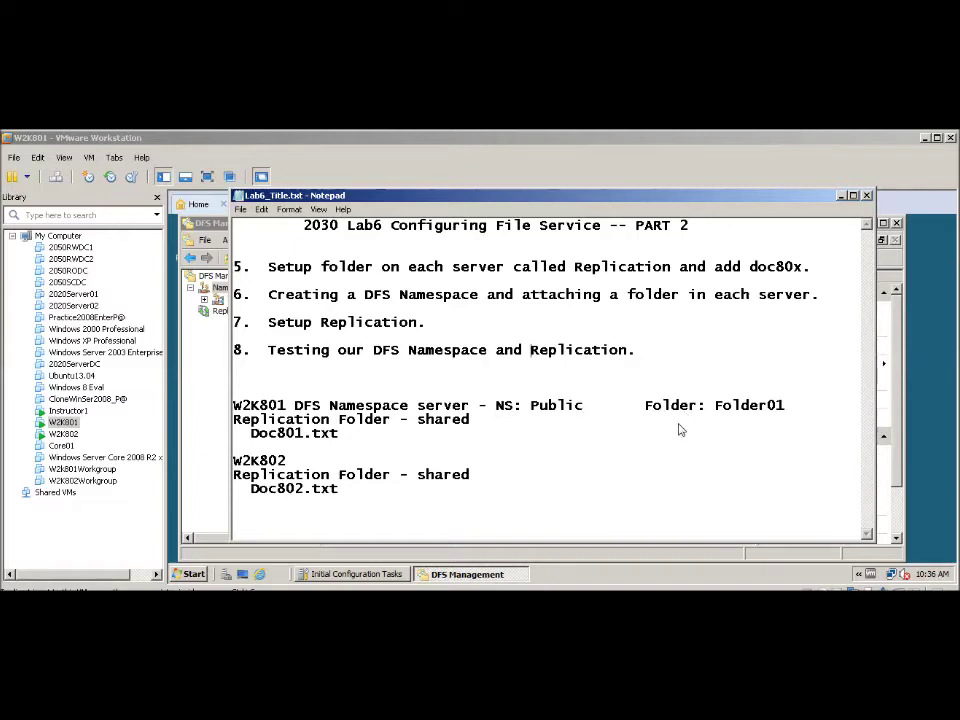
left_click(841, 196)
type("Folder01")
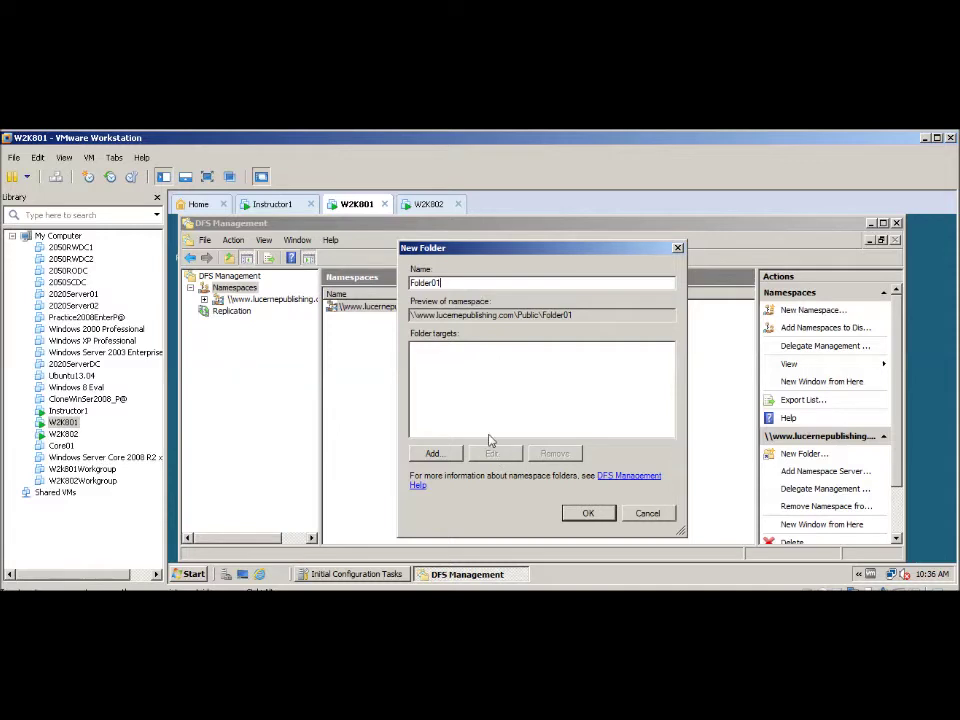
- Add \\W2K801\Replication as a folder target for Folder01
left_click(436, 454)
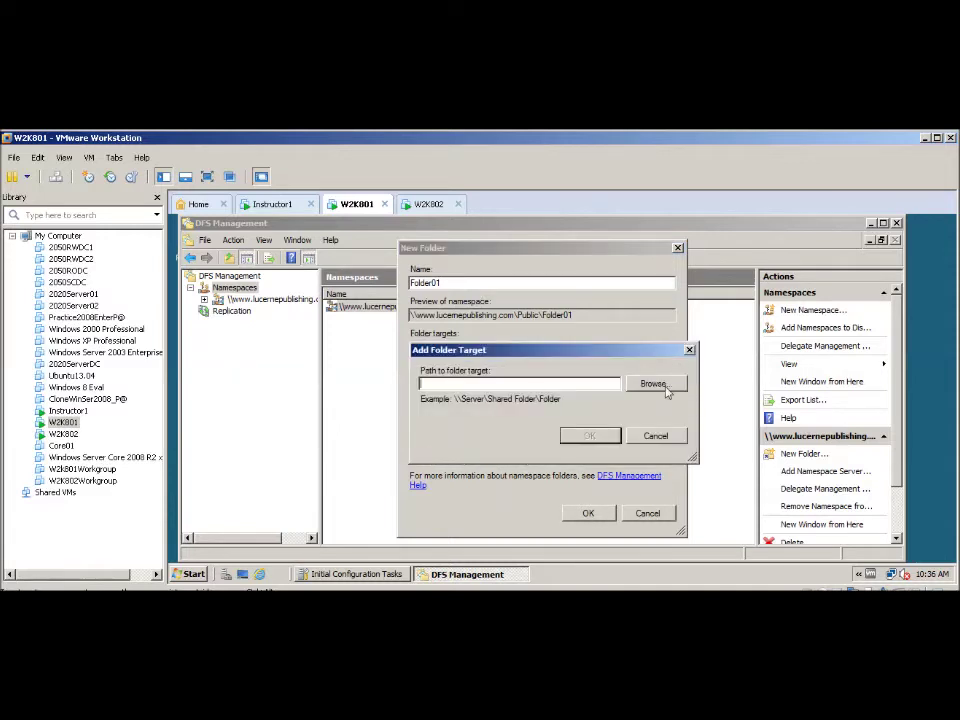
left_click(654, 384)
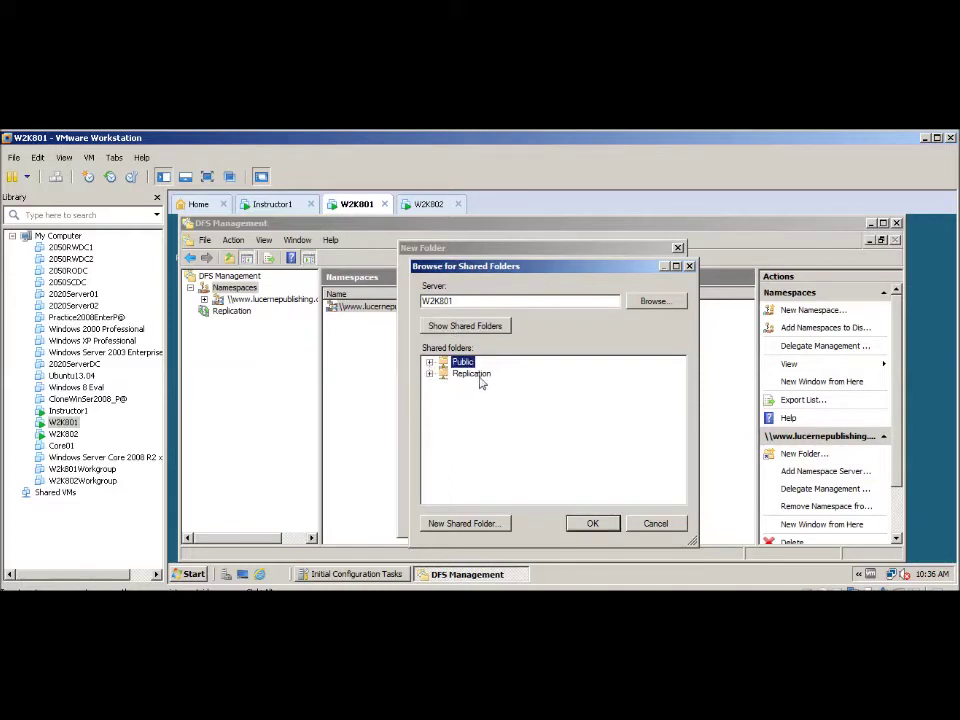
left_click(452, 376)
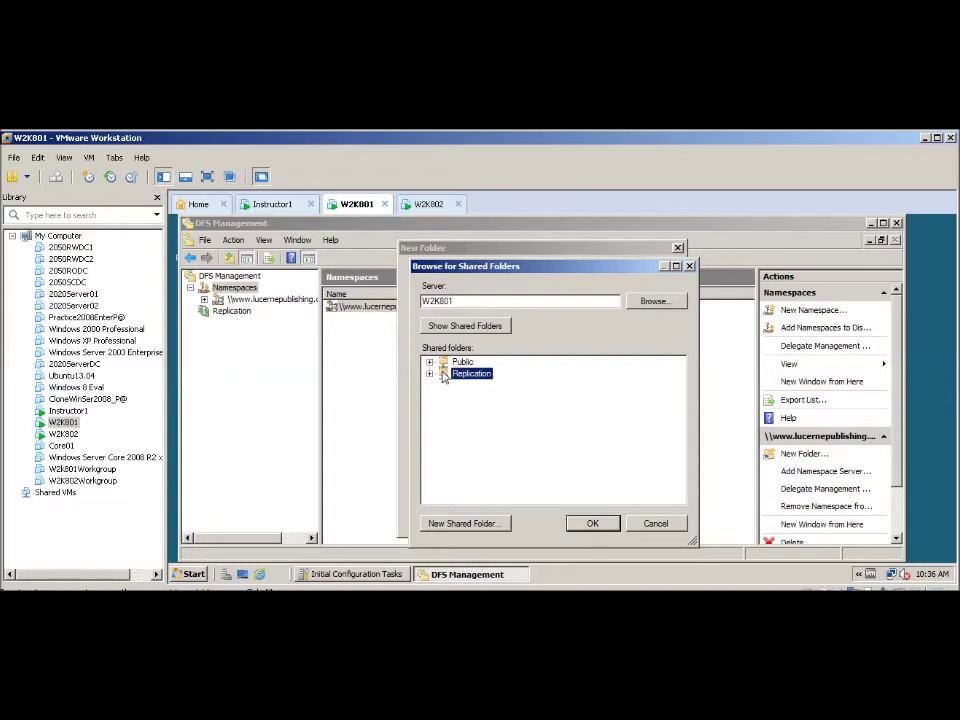
left_click(592, 524)
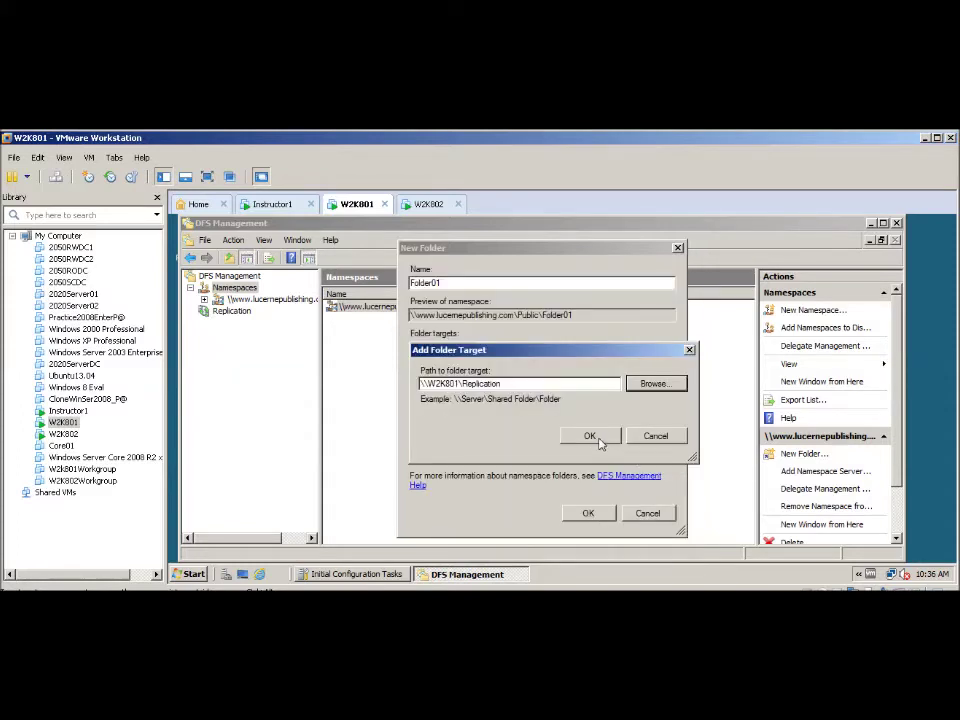
left_click(594, 439)
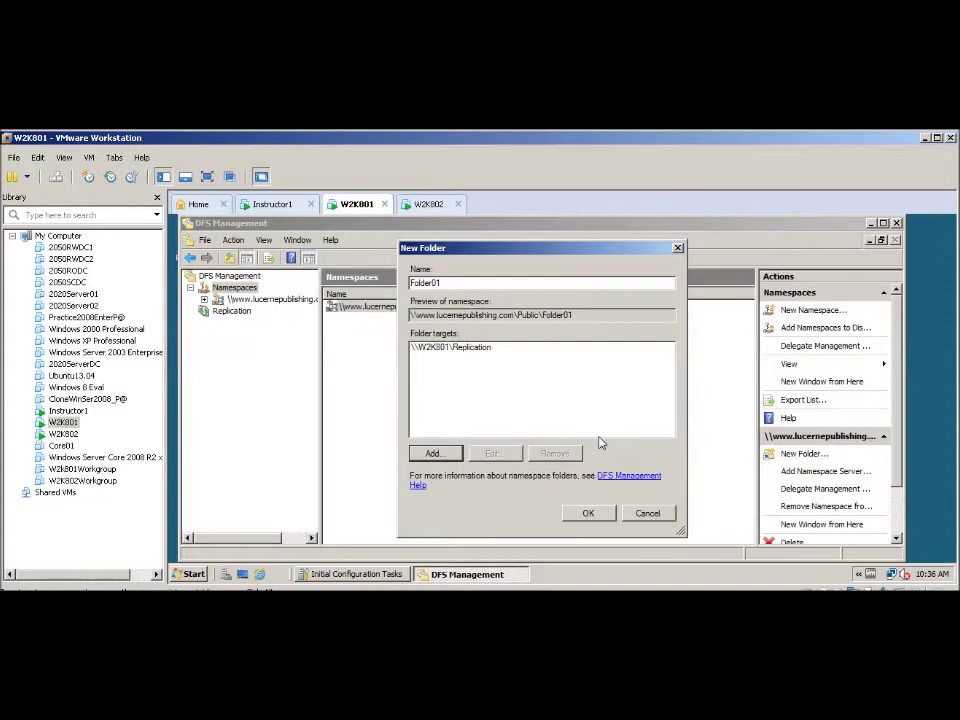
- Add \\W2K802\Replication as a second target and create Folder01
left_click(431, 453)
left_click(658, 387)
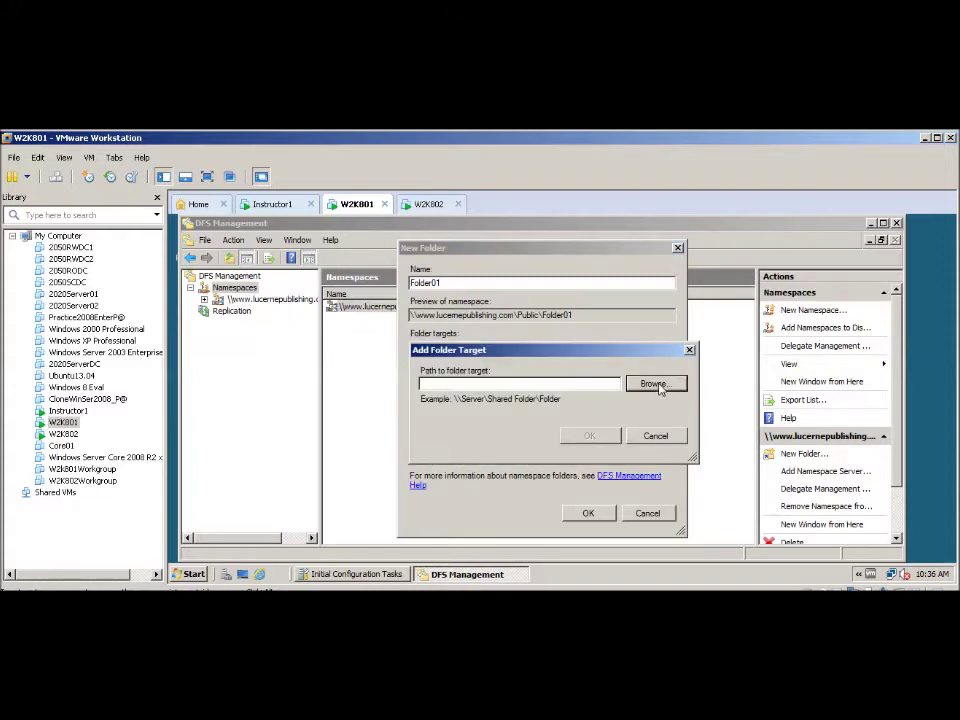
left_click_drag(449, 304, 493, 300)
type("2K802")
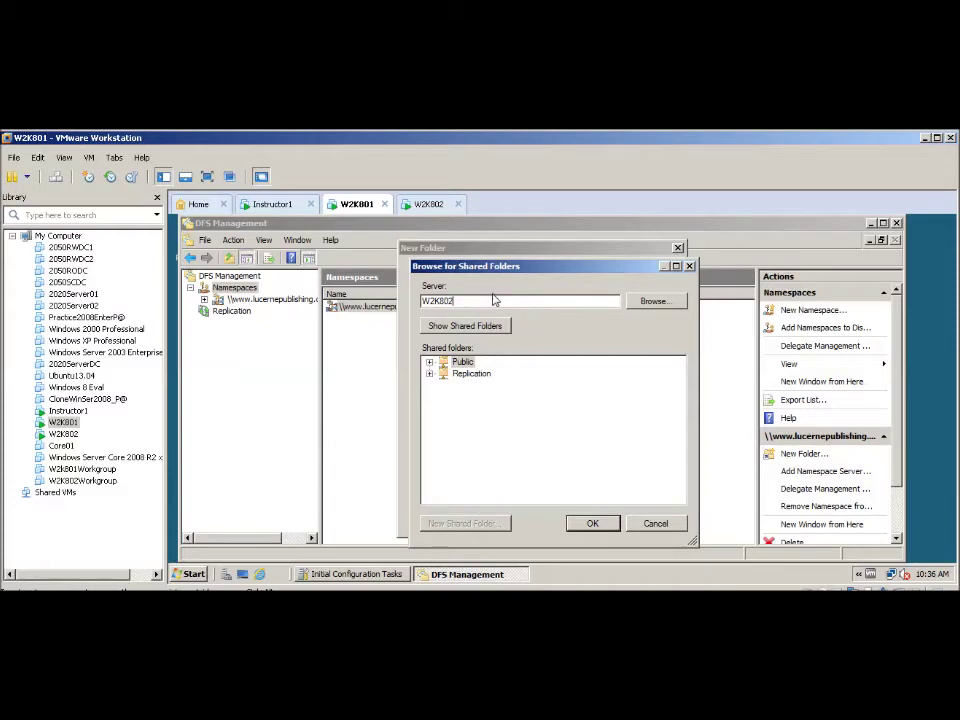
left_click(473, 327)
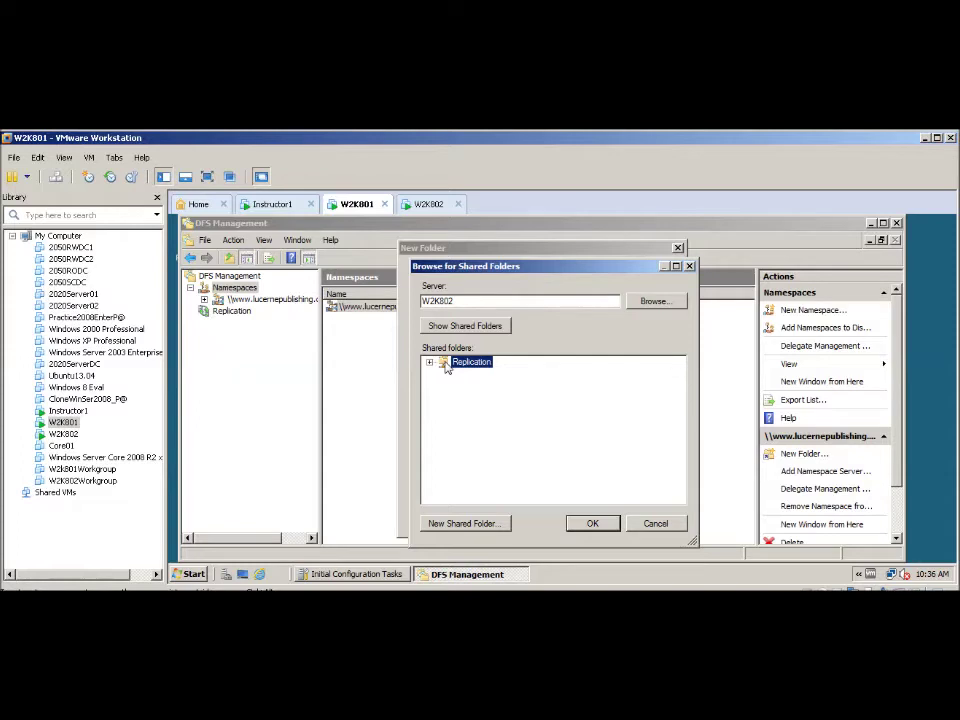
left_click(592, 523)
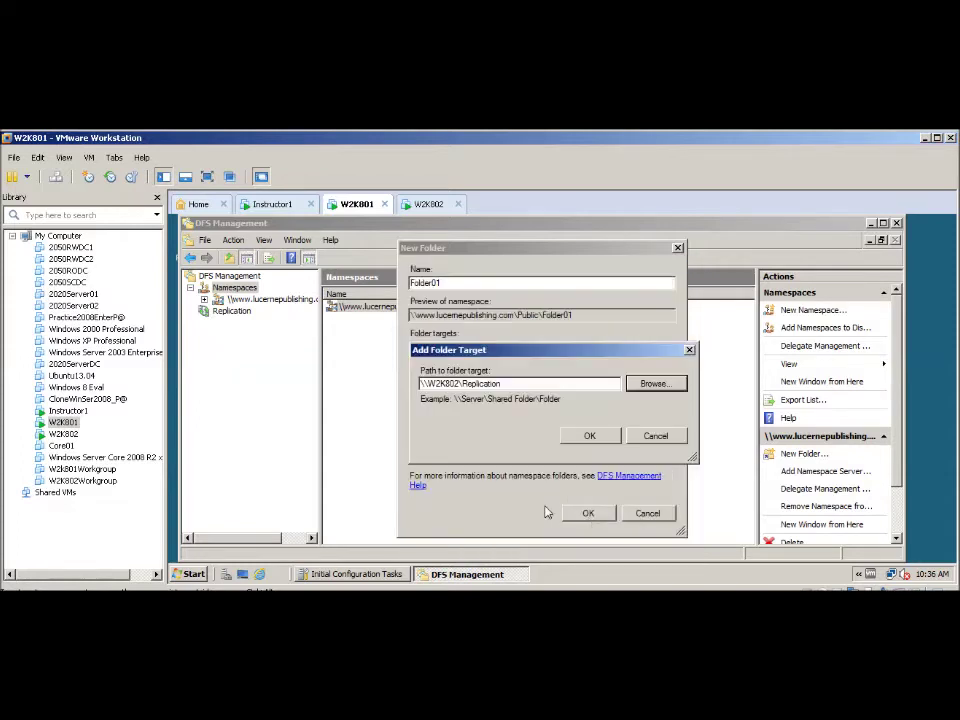
left_click(588, 435)
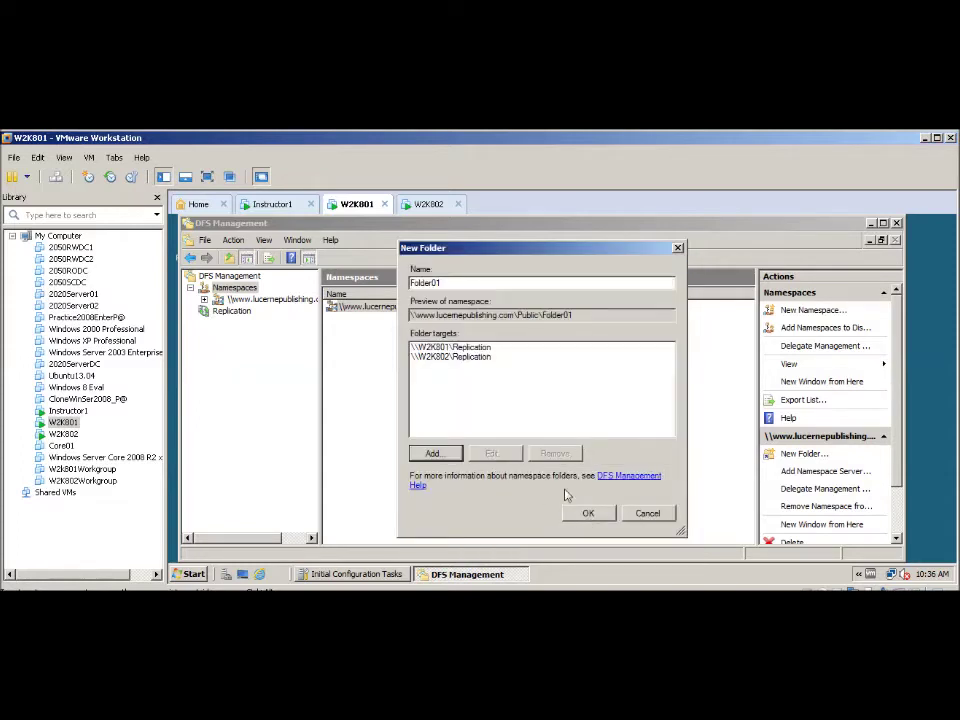
left_click(589, 514)
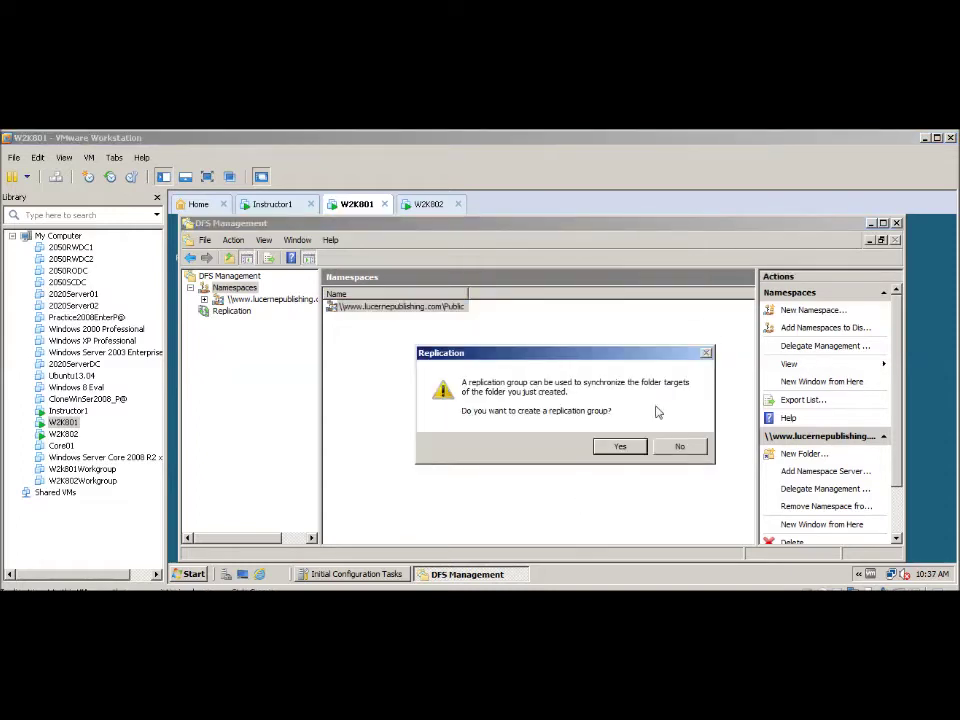
- Accept the prompt to create a replication group for Folder01
left_click(537, 373)
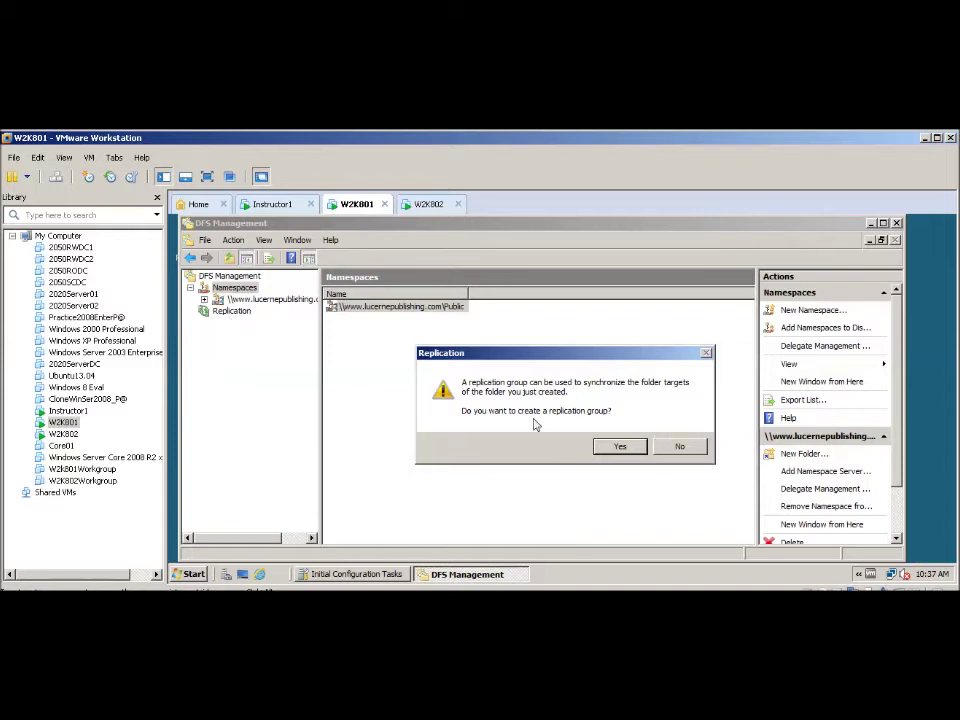
left_click(619, 447)
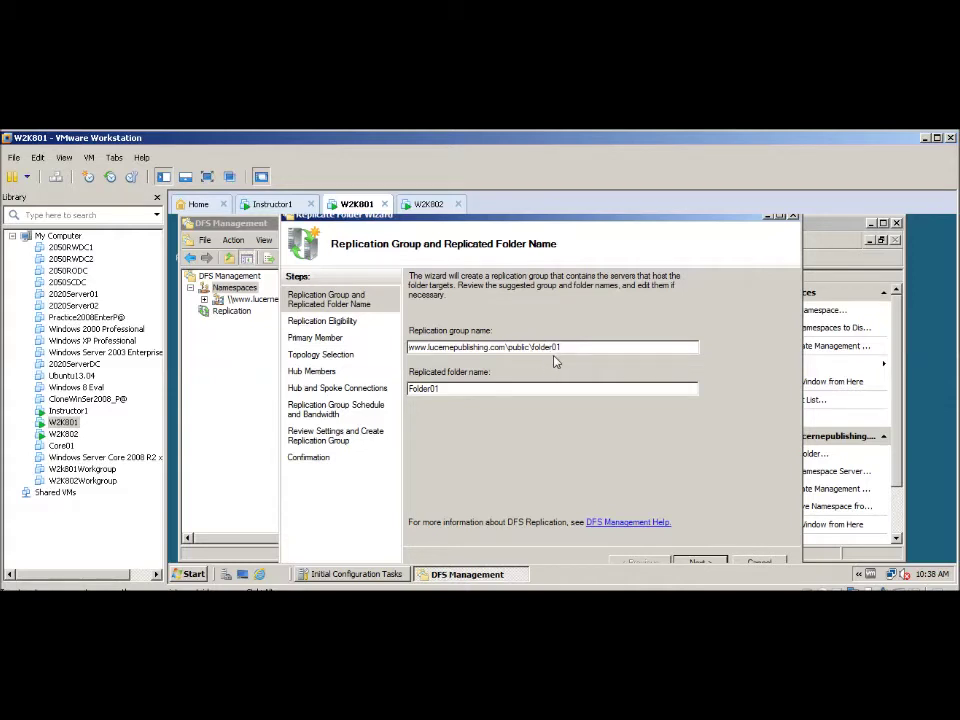
- Accept the proposed group and folder names and make W2K801 the primary member
left_click(701, 563)
left_click(701, 563)
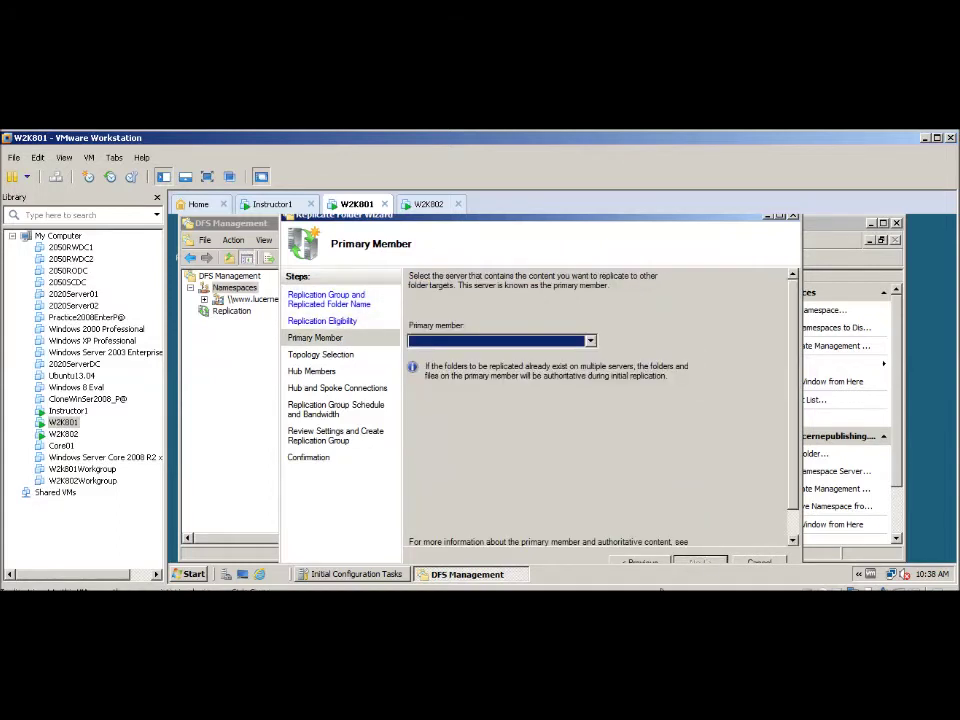
left_click(642, 564)
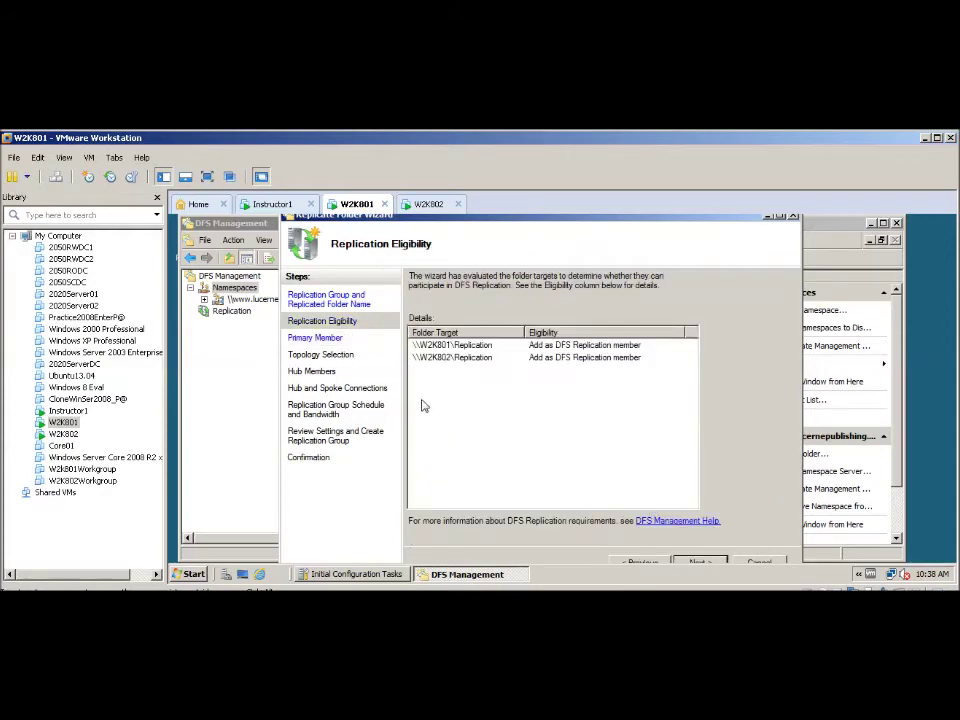
left_click(703, 565)
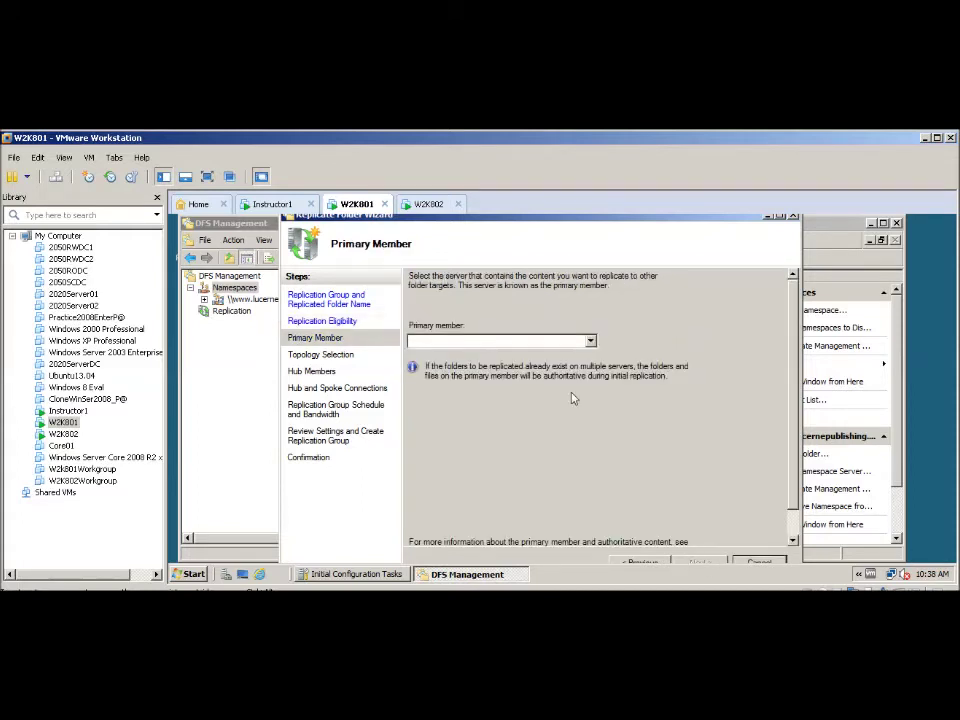
left_click(591, 343)
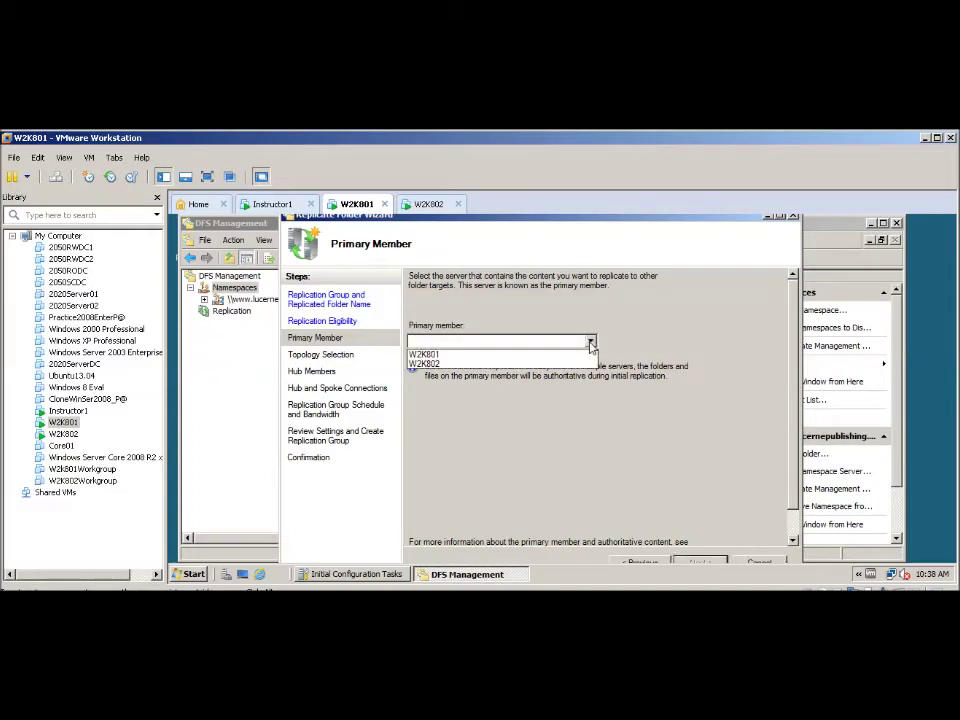
left_click(420, 355)
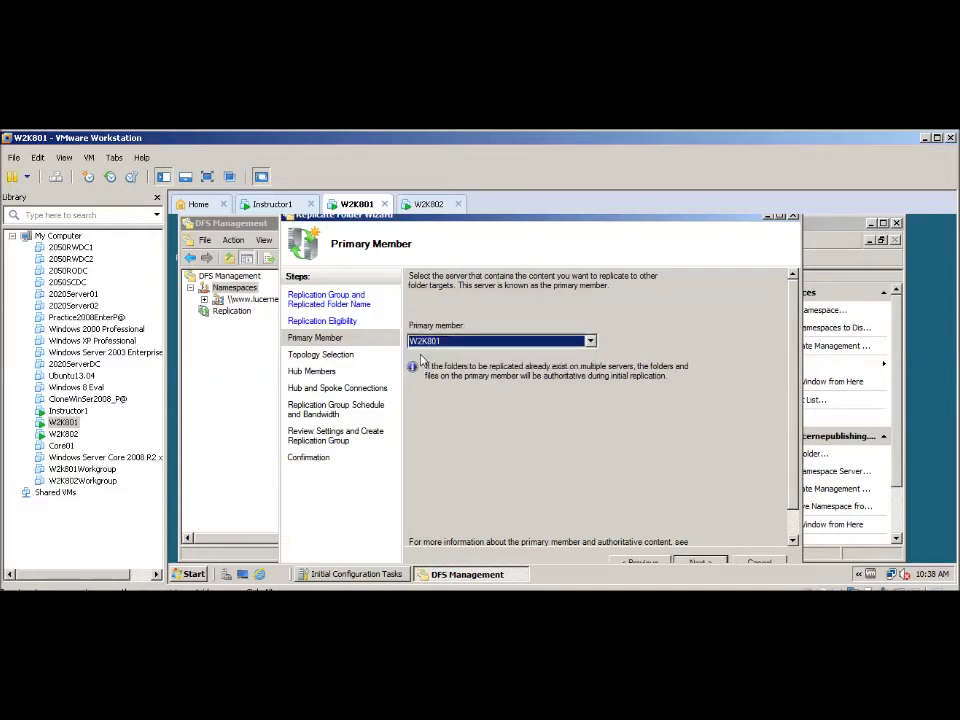
- Keep full mesh topology and full bandwidth, create the group, and acknowledge the replication delay
left_click(701, 563)
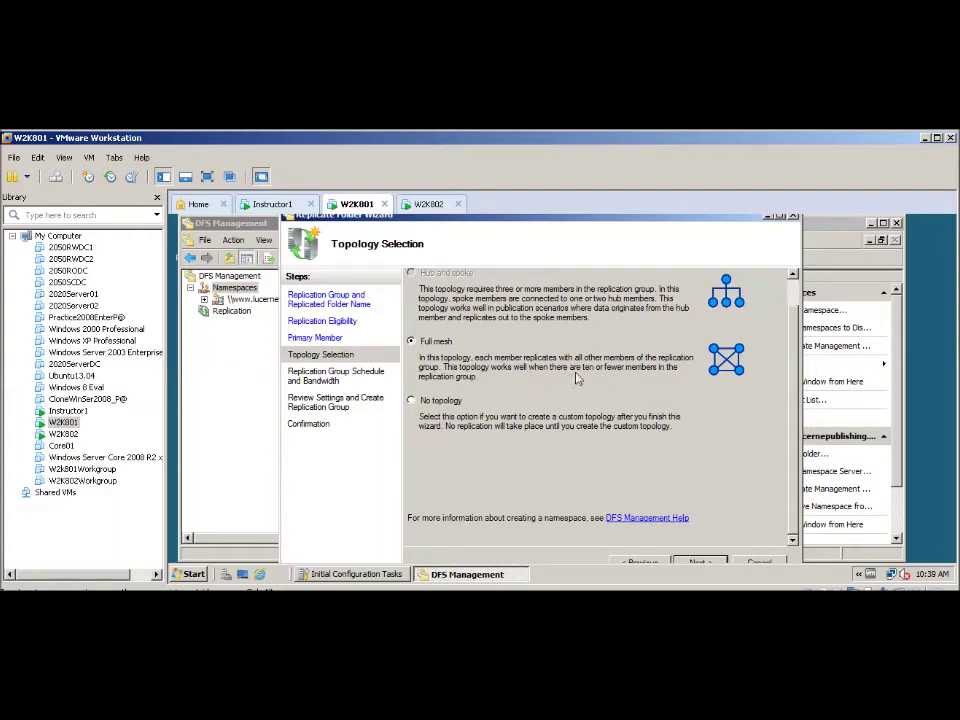
left_click(698, 563)
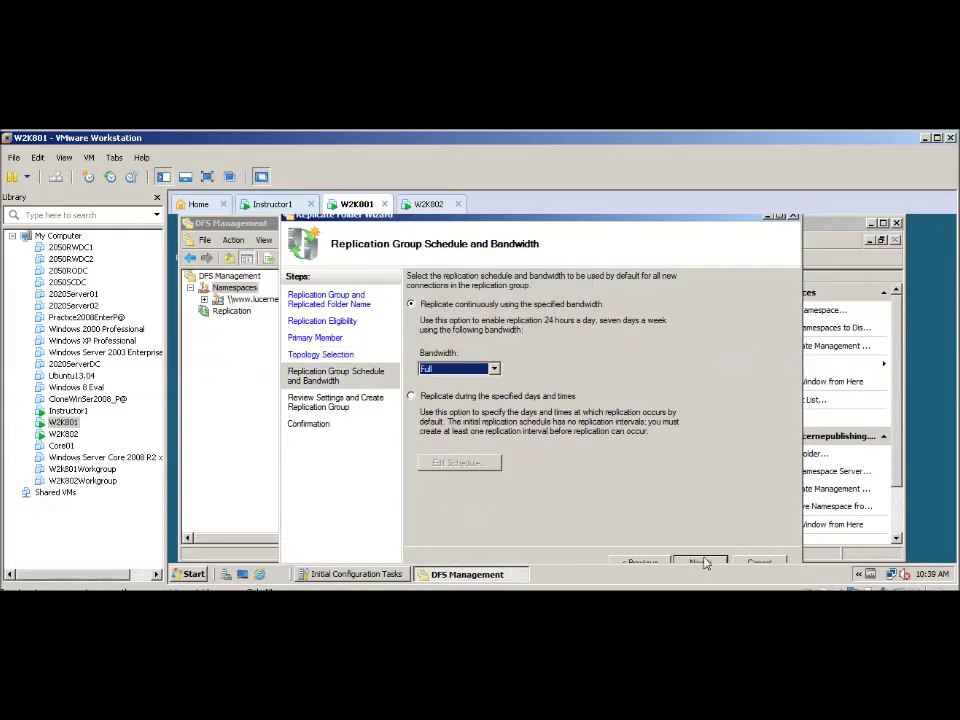
left_click(700, 563)
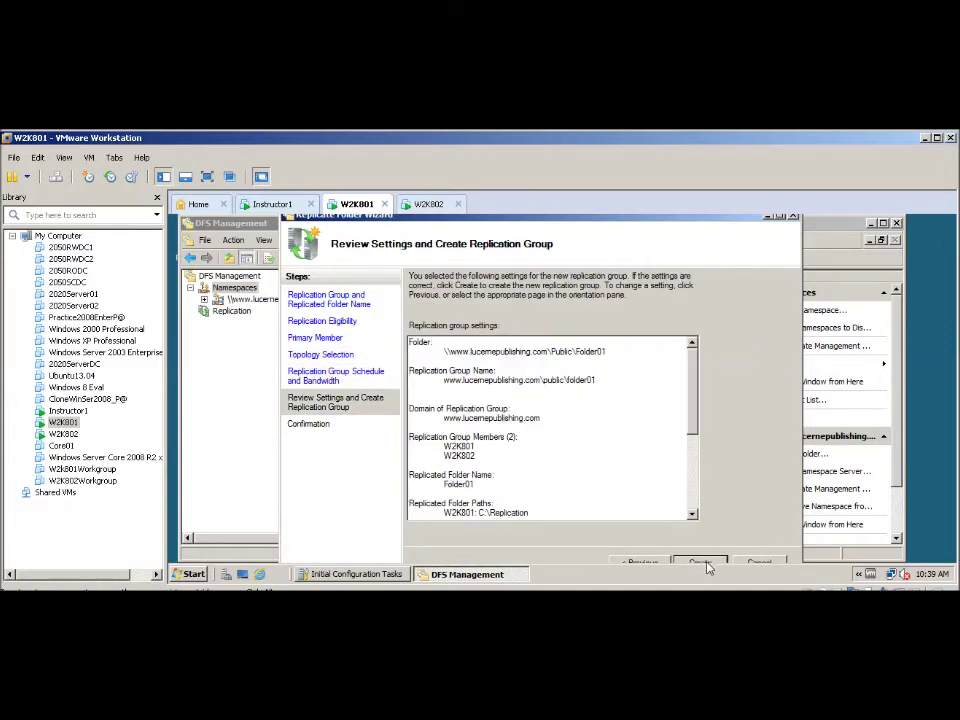
left_click(702, 564)
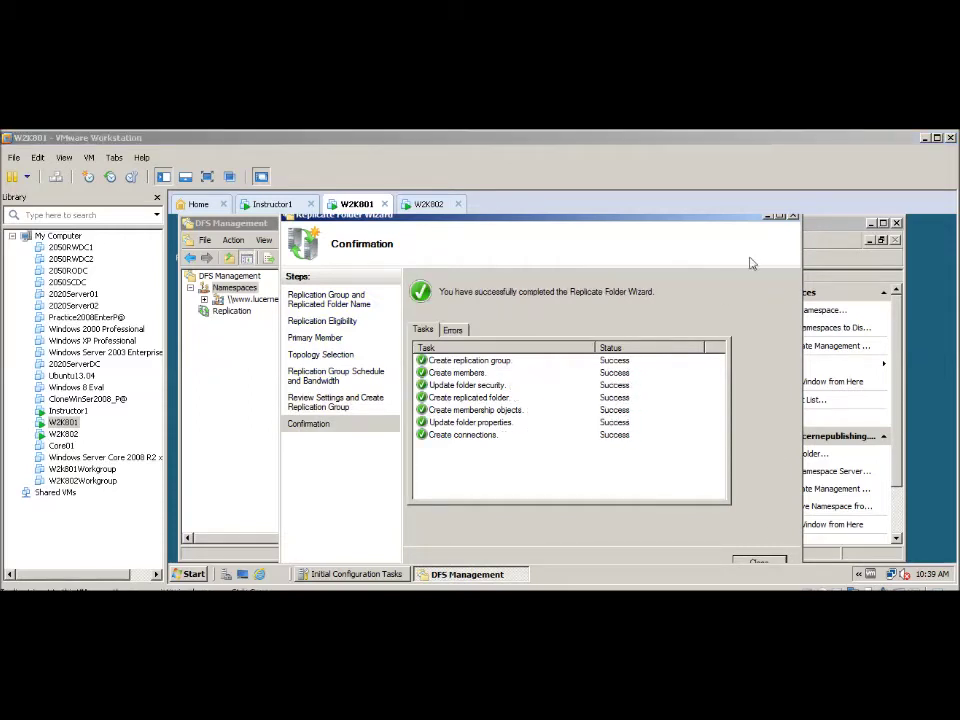
left_click(762, 565)
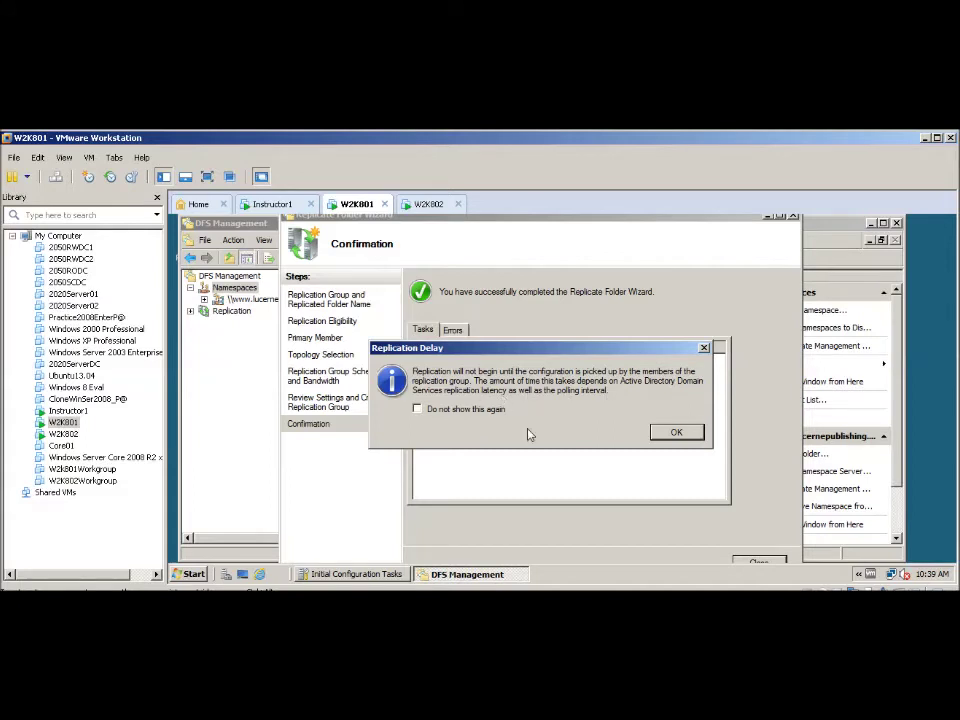
left_click(677, 433)
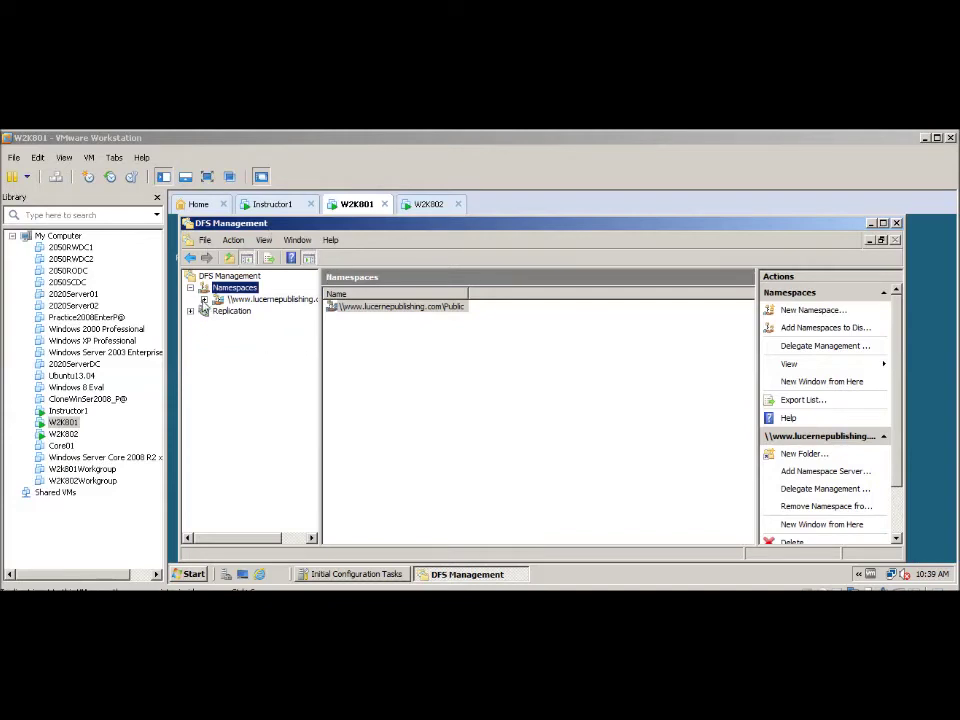
left_click(204, 300)
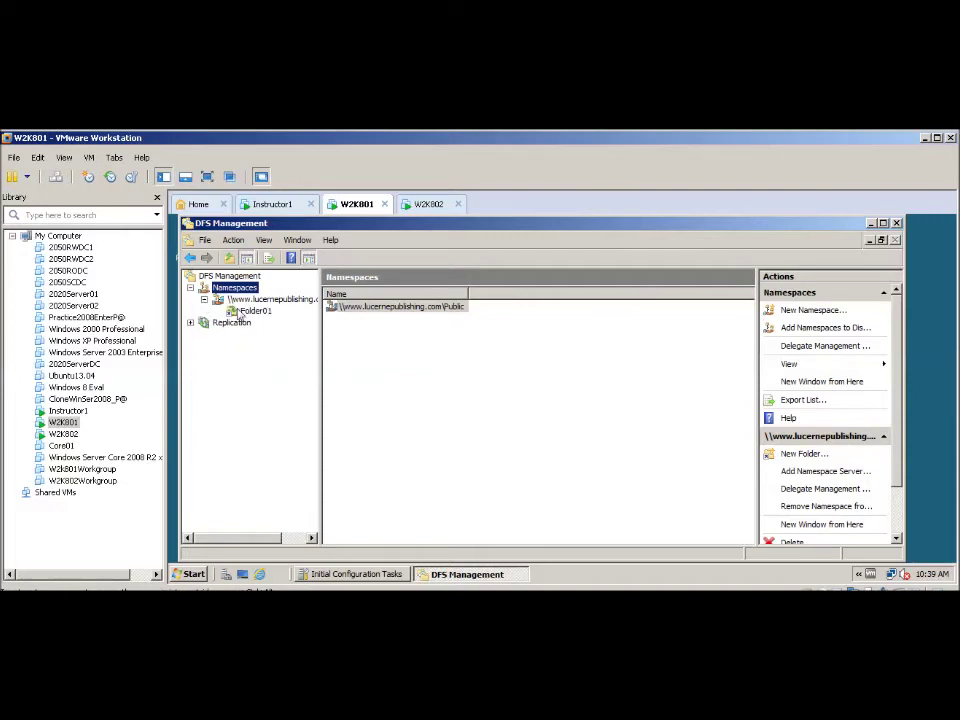
left_click(248, 312)
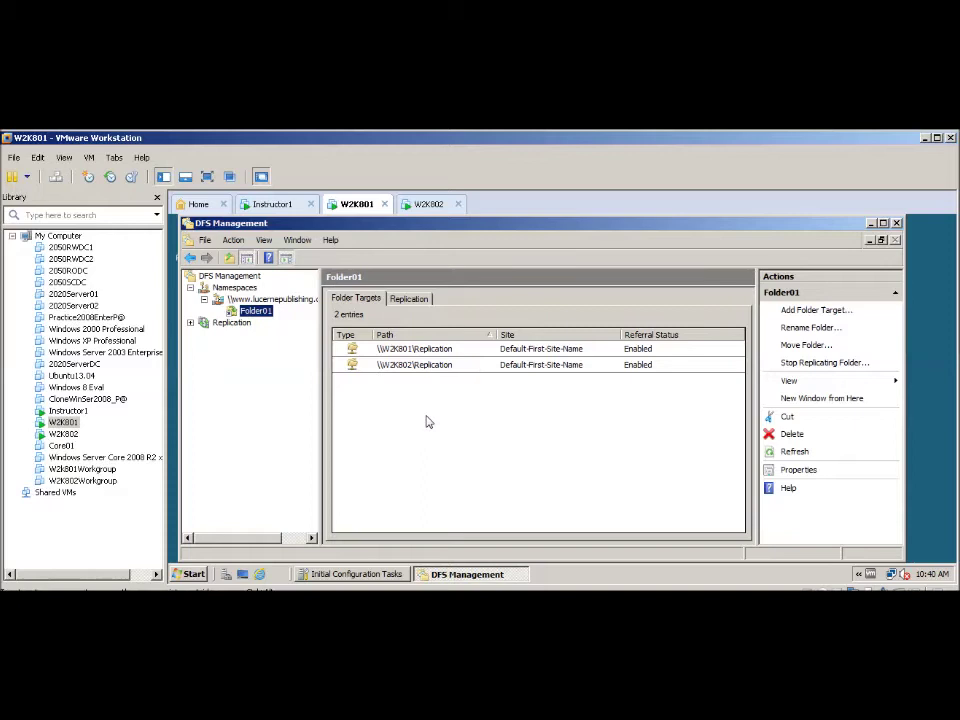
left_click(190, 322)
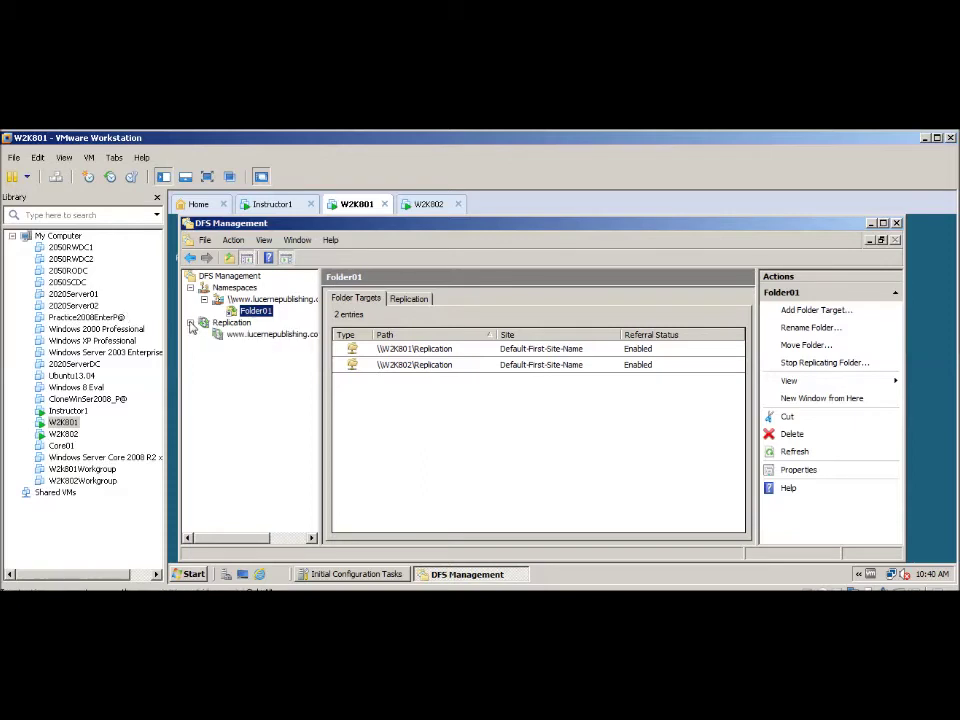
left_click(241, 336)
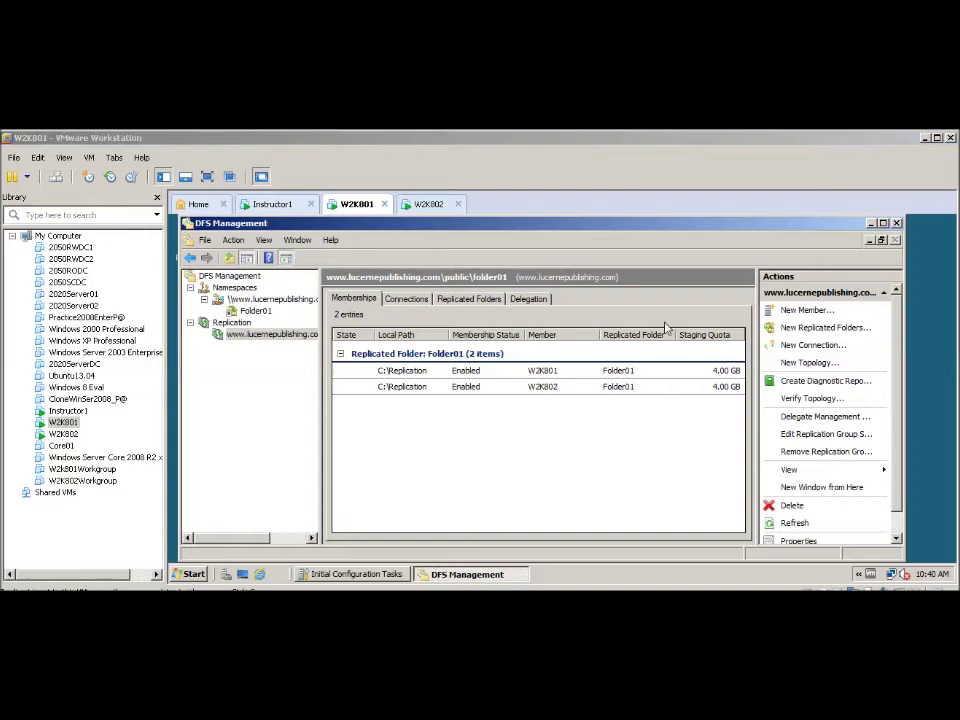
- Review the W2K801–W2K802 replication connections, close DFS Management, and switch to W2K802
left_click(563, 236)
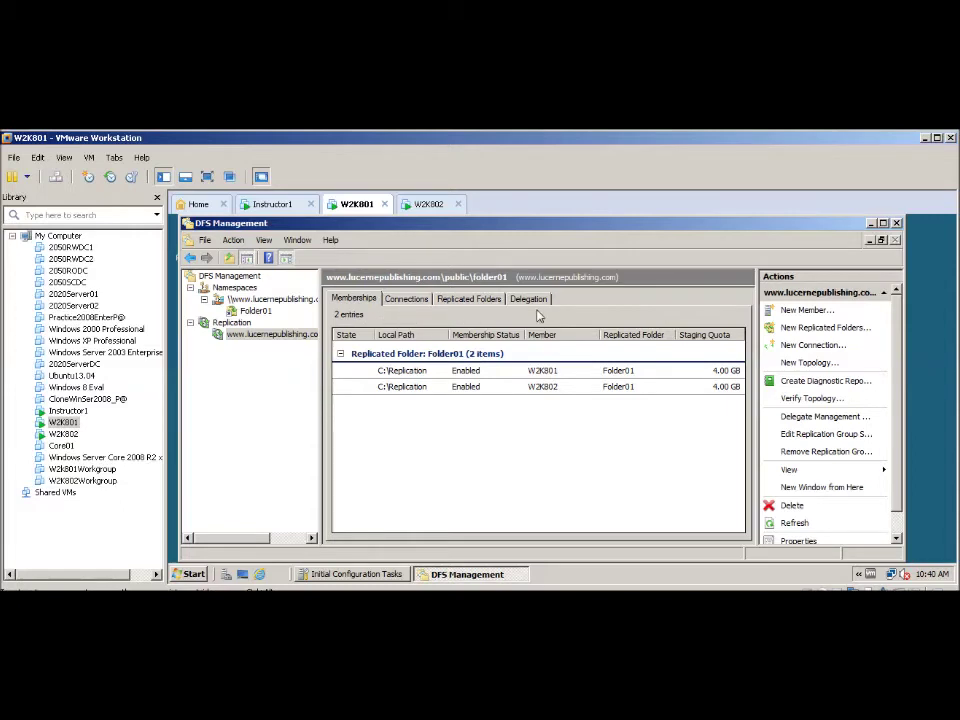
left_click(406, 299)
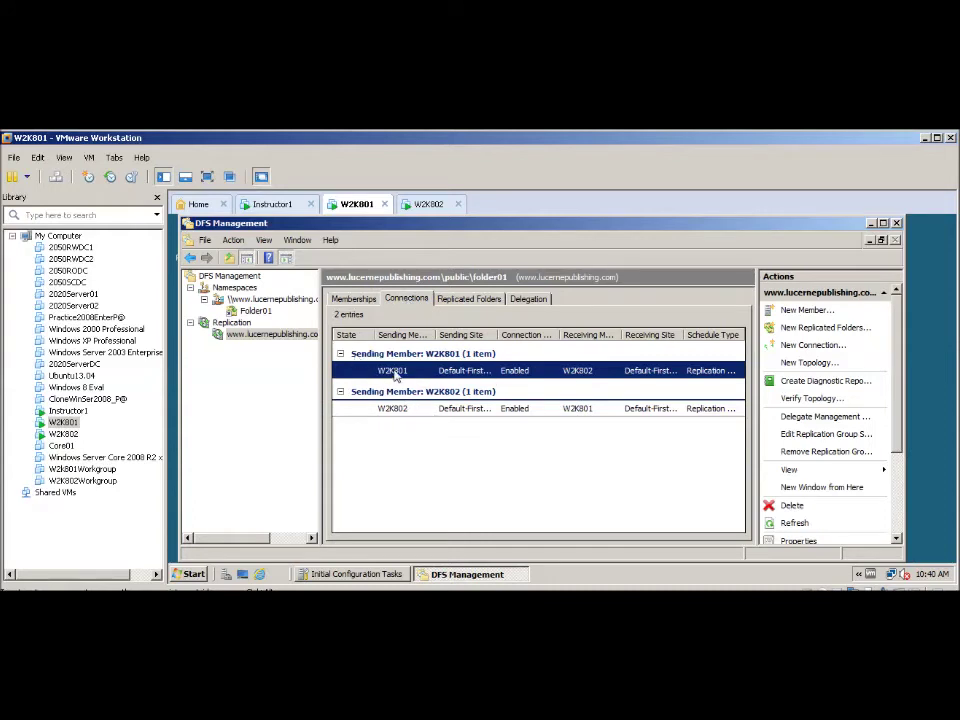
left_click(396, 408)
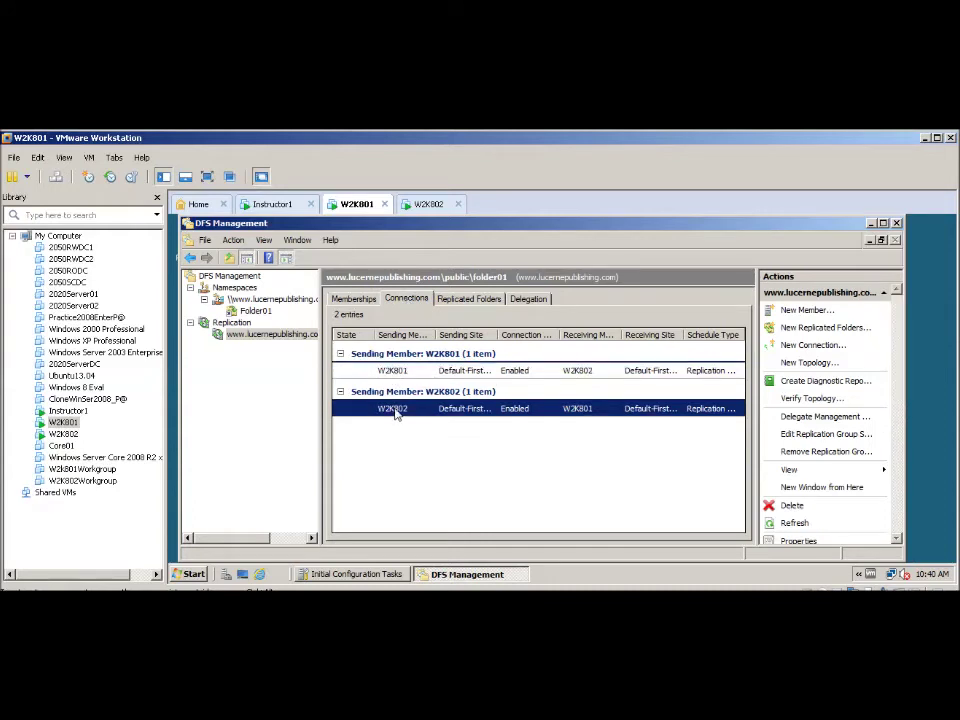
right_click(396, 409)
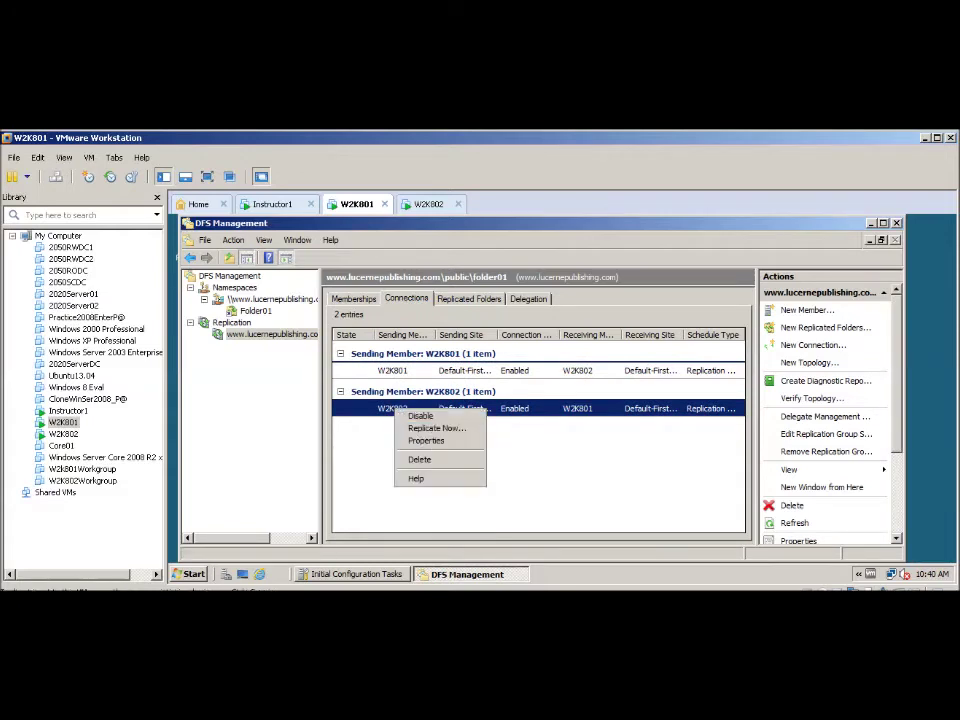
left_click(190, 287)
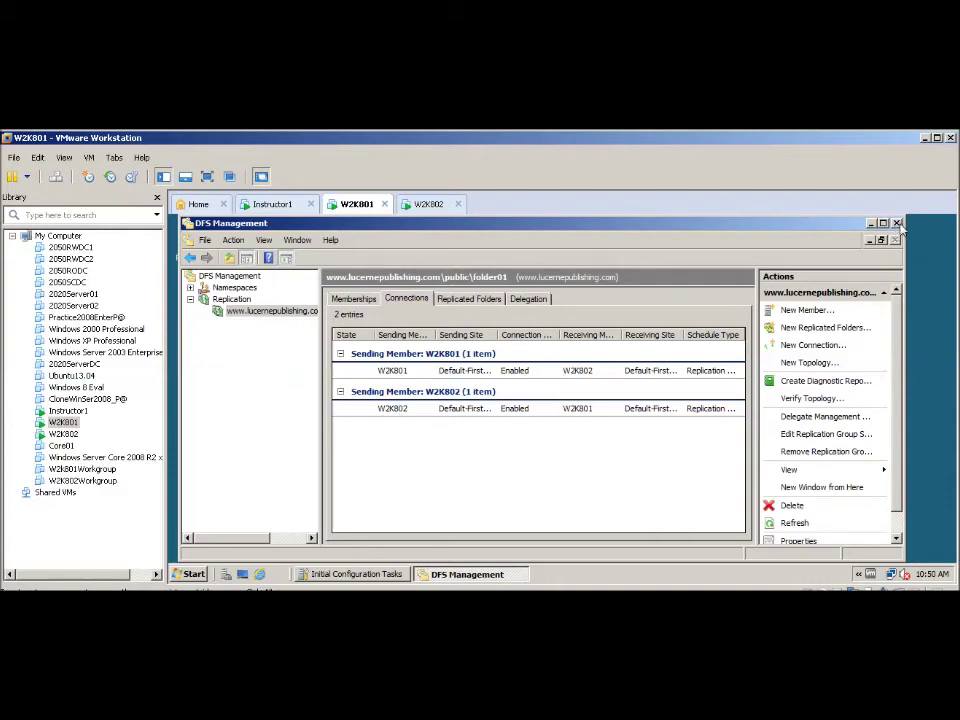
left_click(899, 224)
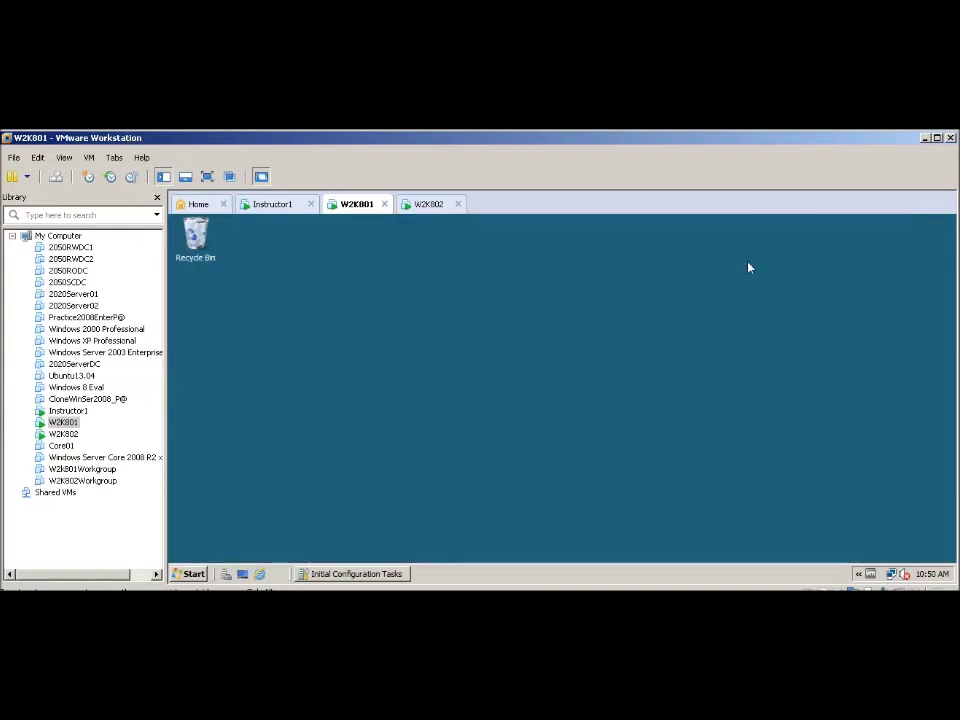
left_click(432, 205)
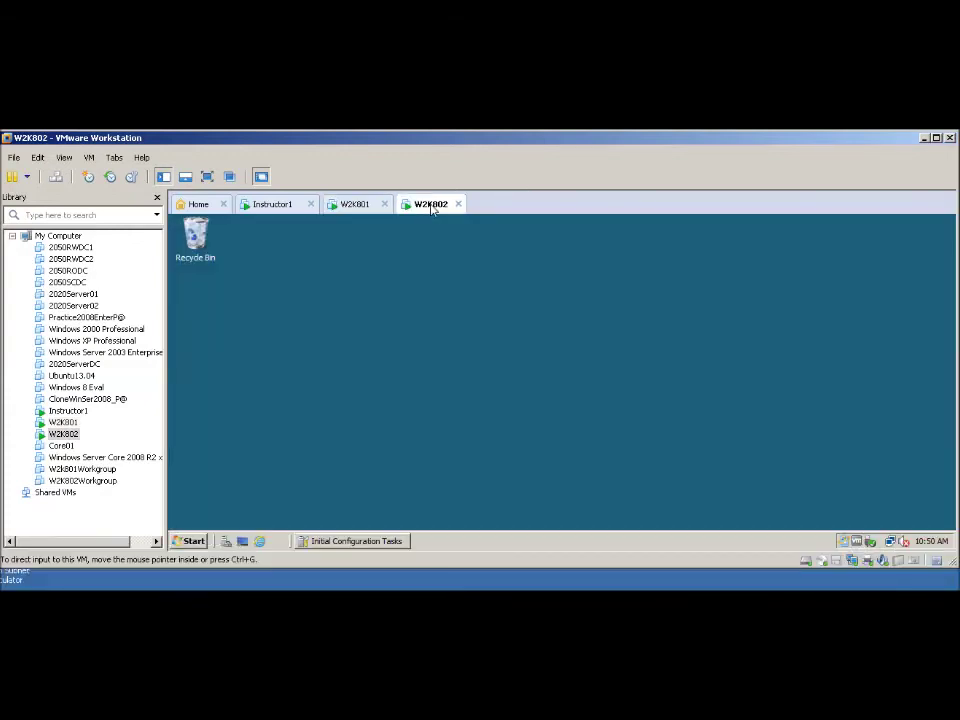
- From W2K802, open \\w2k801\public\Folder01 to confirm Doc801 and Doc802 are listed
left_click(195, 540)
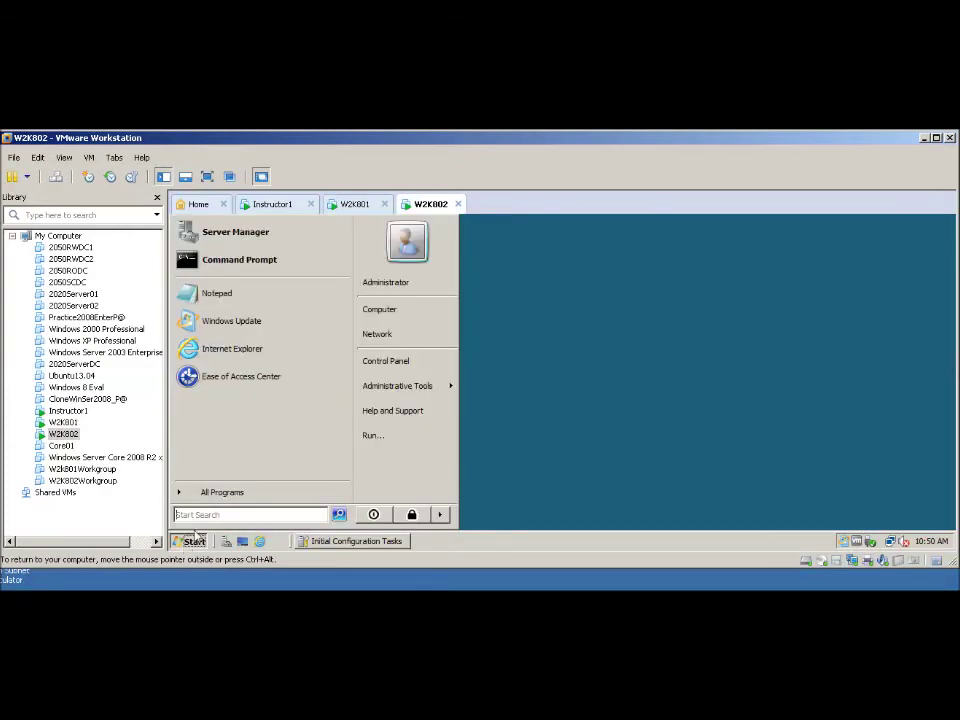
type("\\\\")
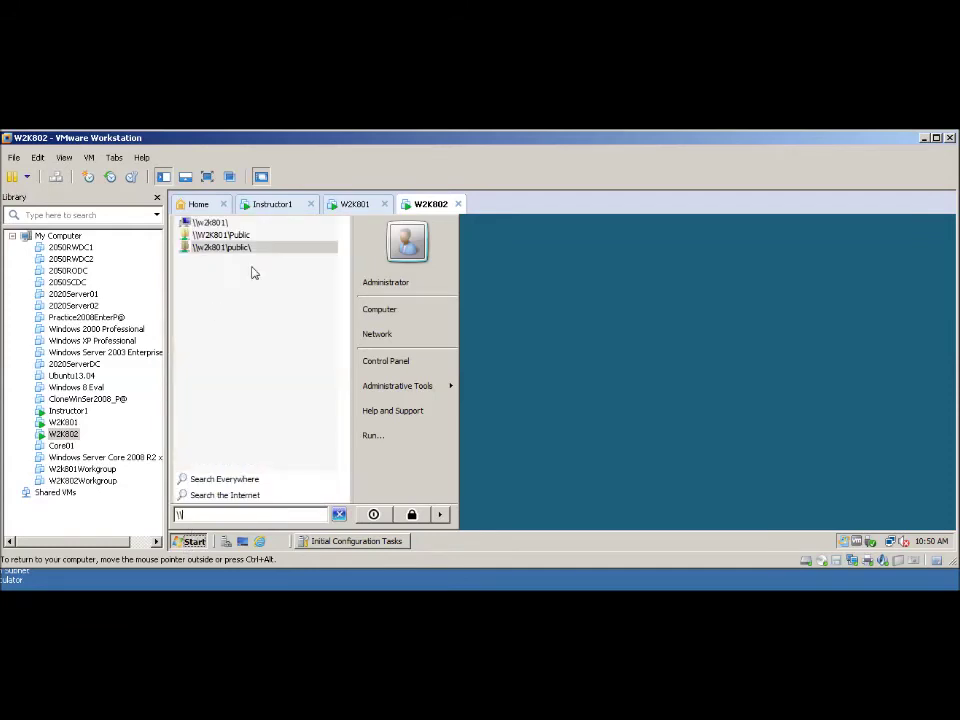
left_click(211, 252)
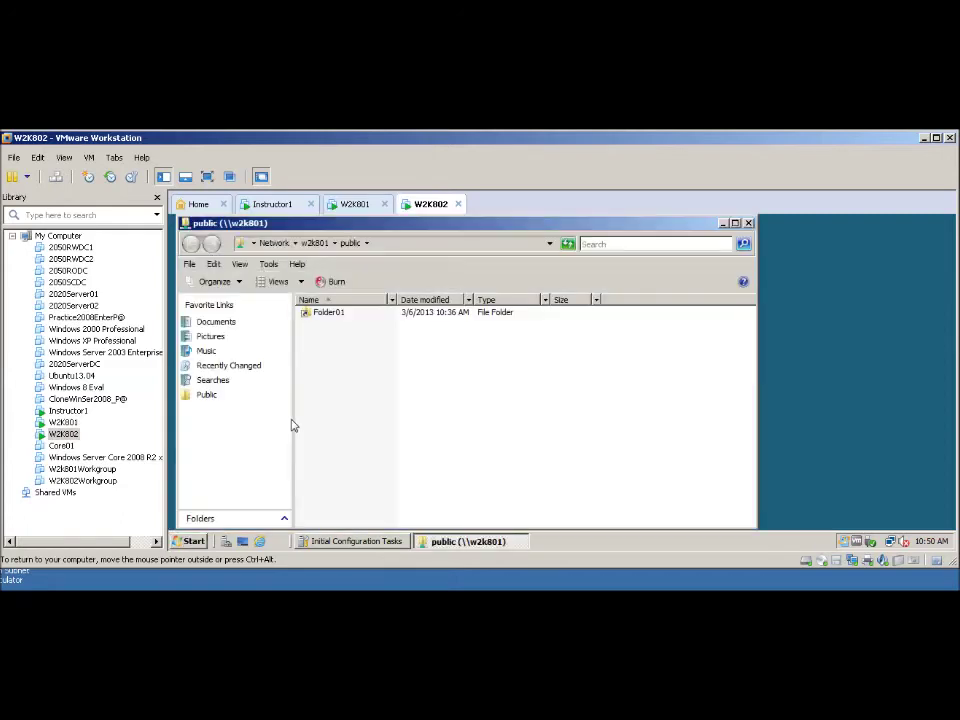
double_click(309, 315)
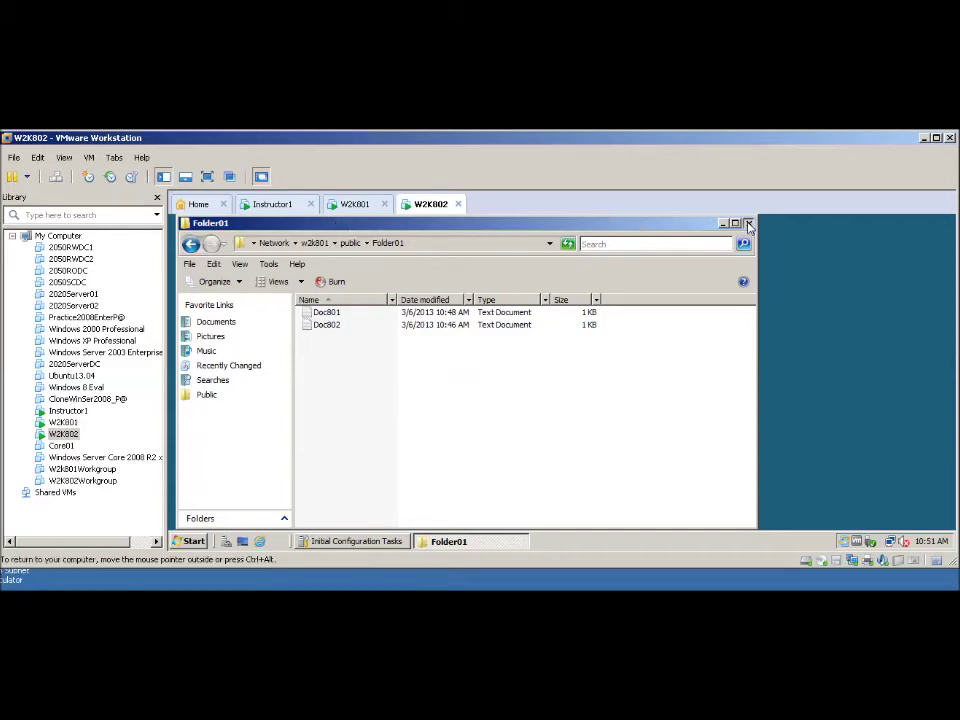
left_click(748, 223)
left_click(191, 542)
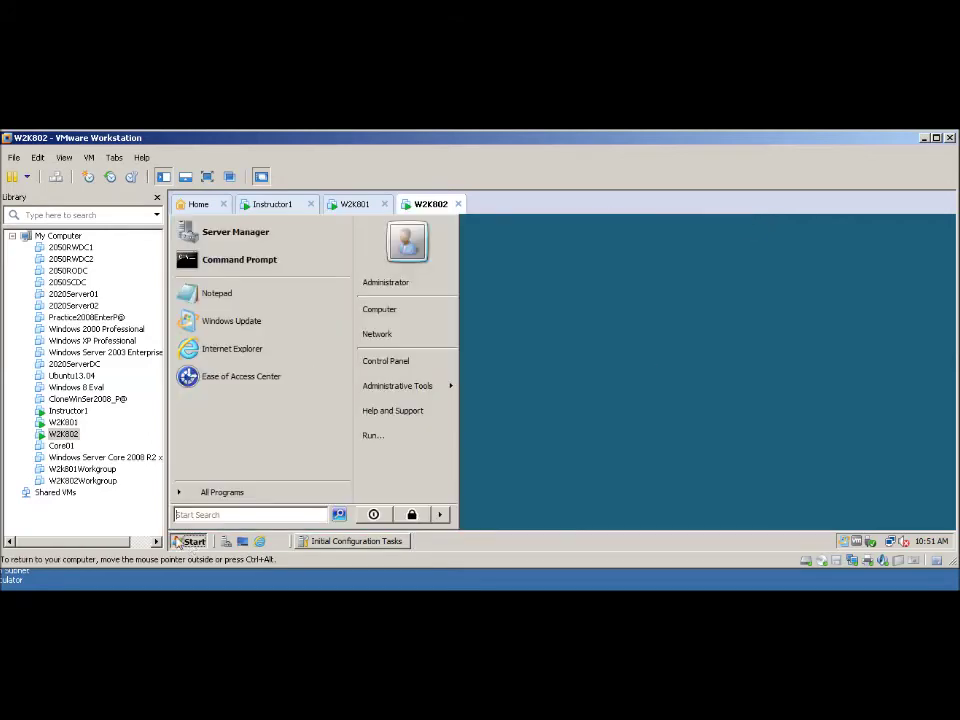
- Create a new text document named Doc802Added in W2K802's C:\Replication folder
left_click(384, 311)
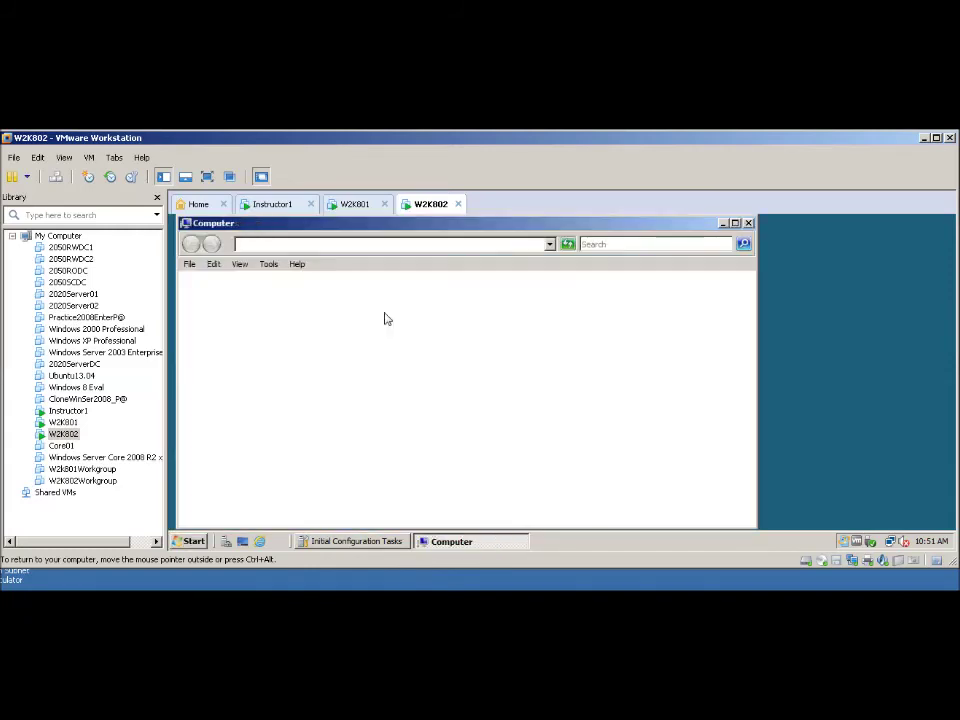
left_click(331, 335)
double_click(331, 337)
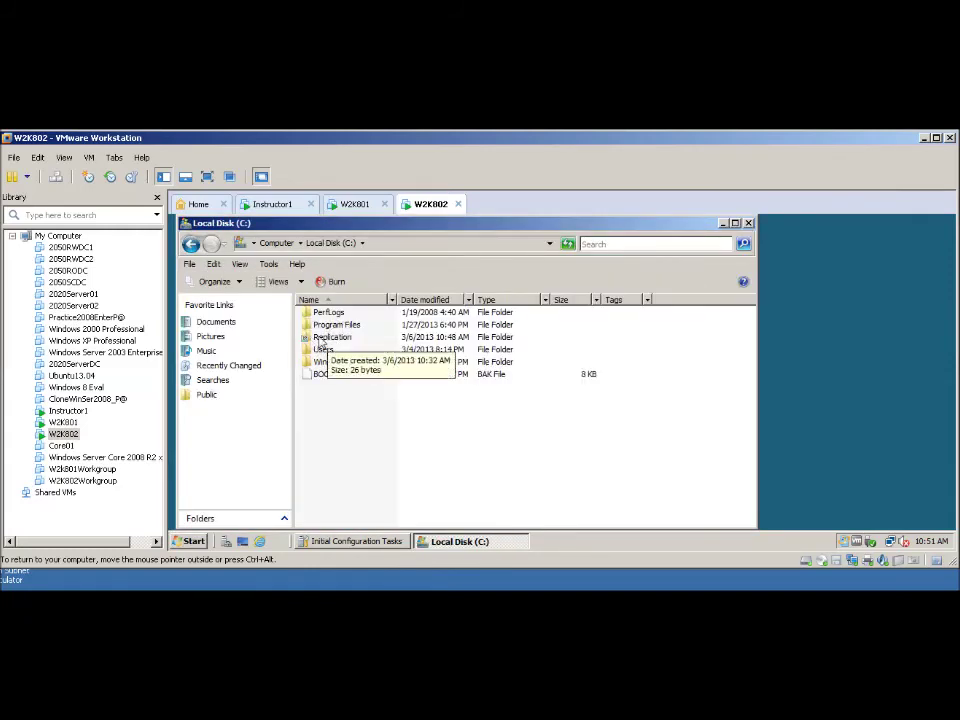
double_click(320, 337)
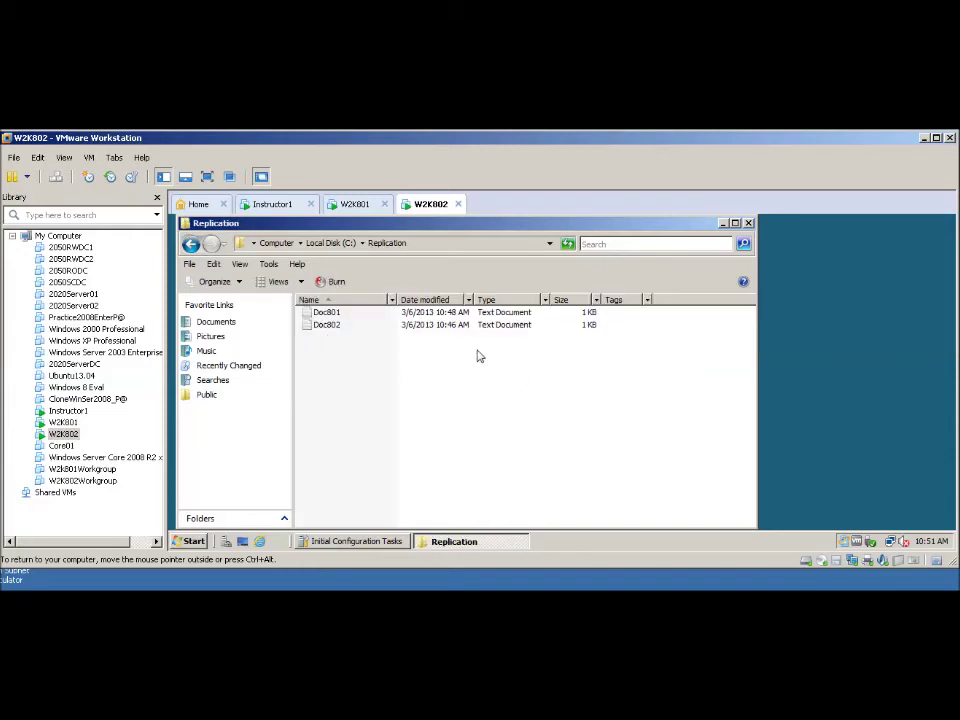
left_click(190, 265)
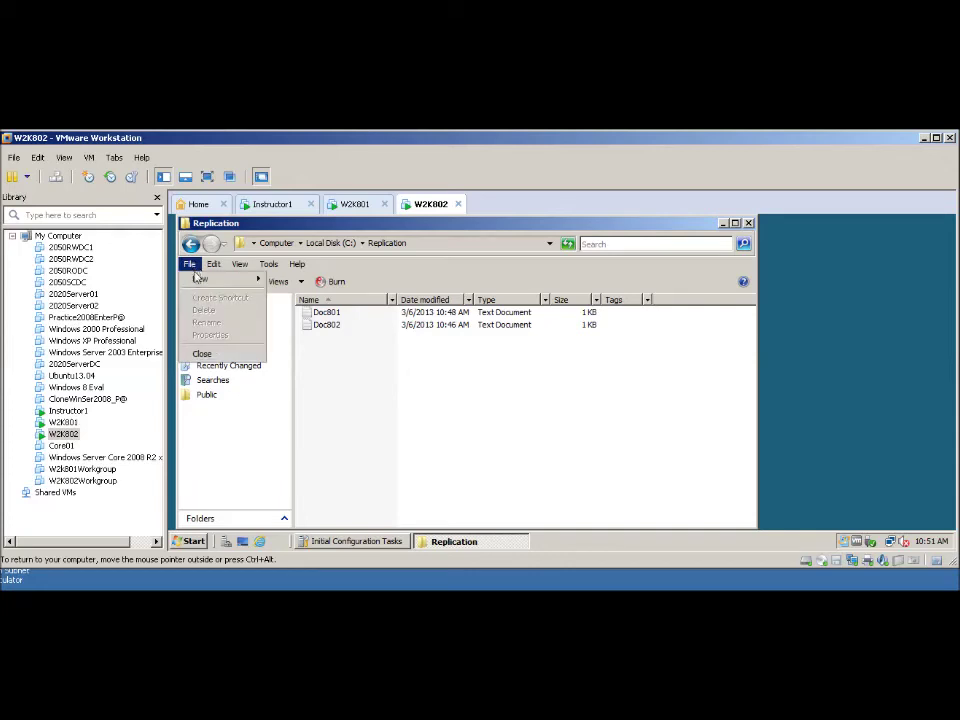
mouse_move(208, 279)
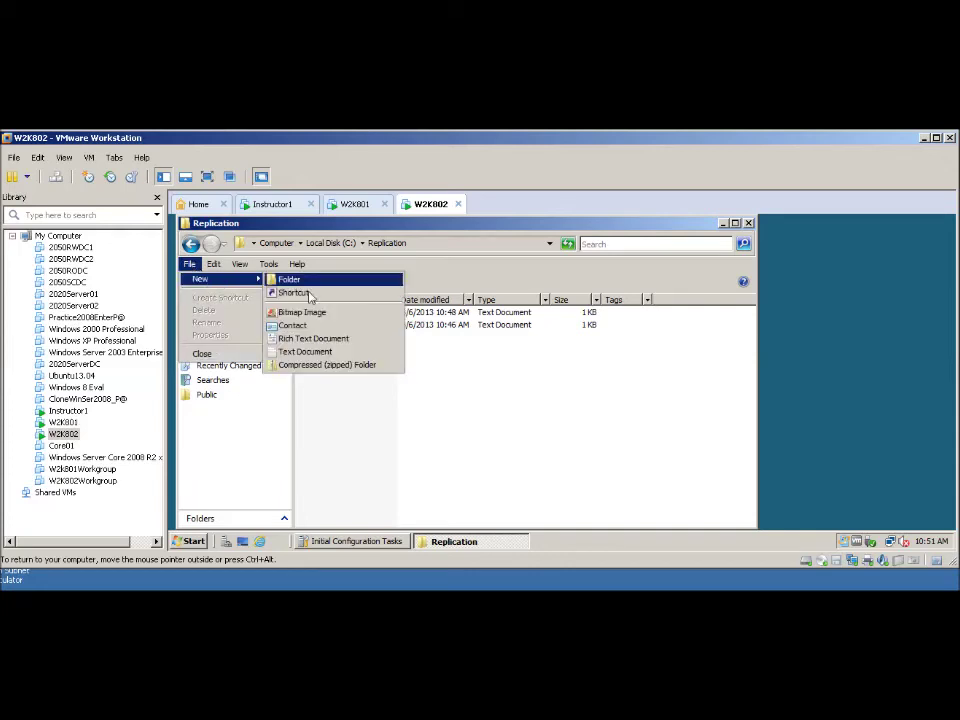
left_click(302, 351)
type("a")
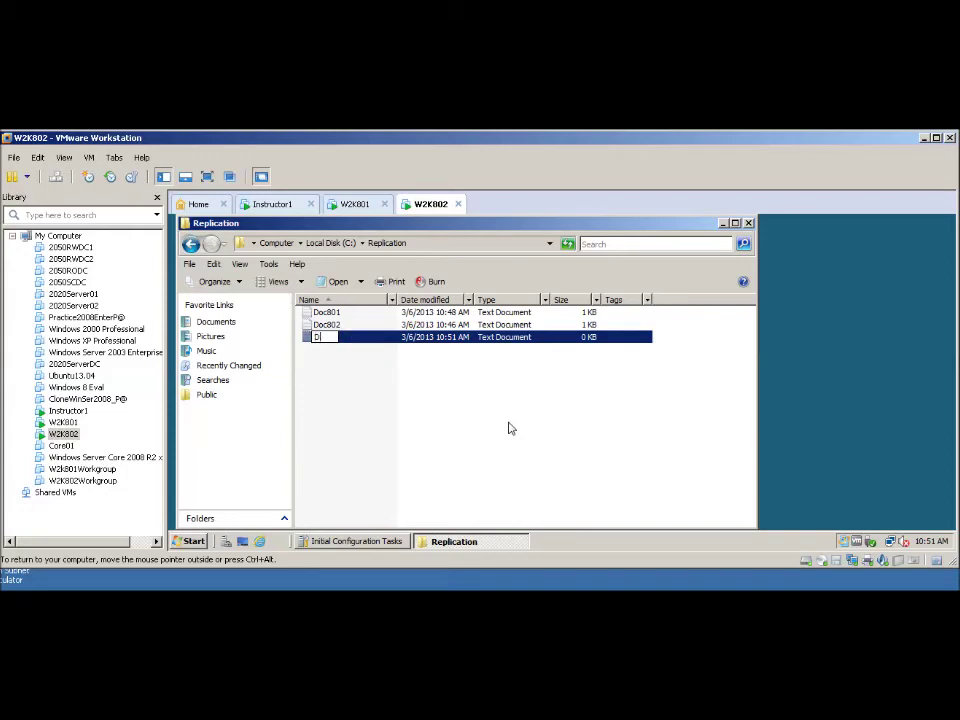
type("oc802Added")
key("Return")
- Write 'add by 802 againg.' in Doc802Added, save it, and close the folder
double_click(325, 340)
type("acd ")
type("by ")
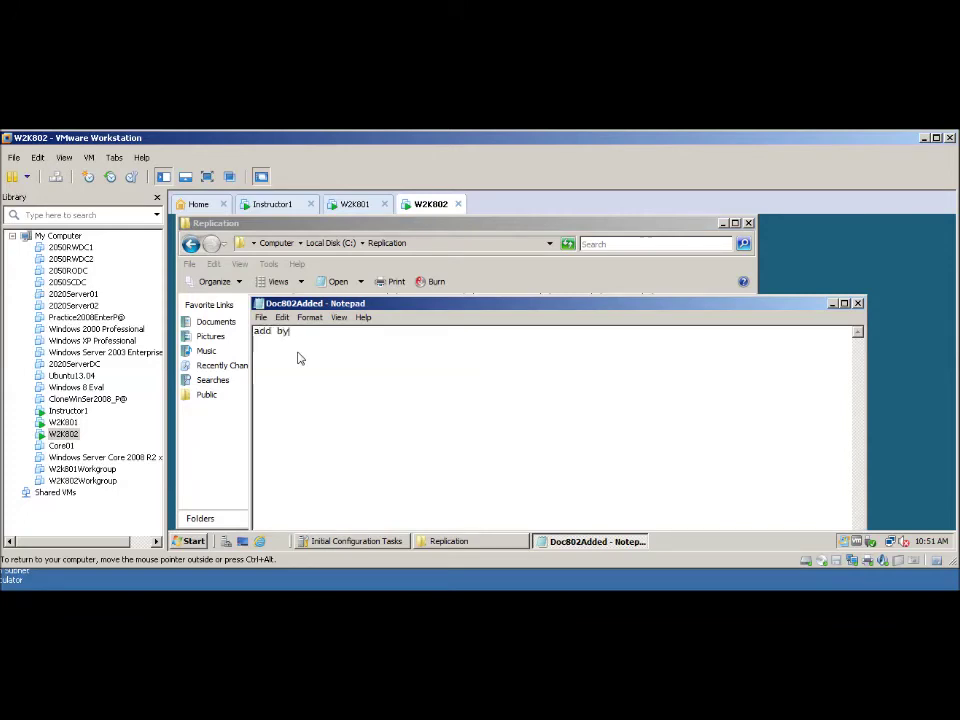
type("802 againg.")
key("alt+F4")
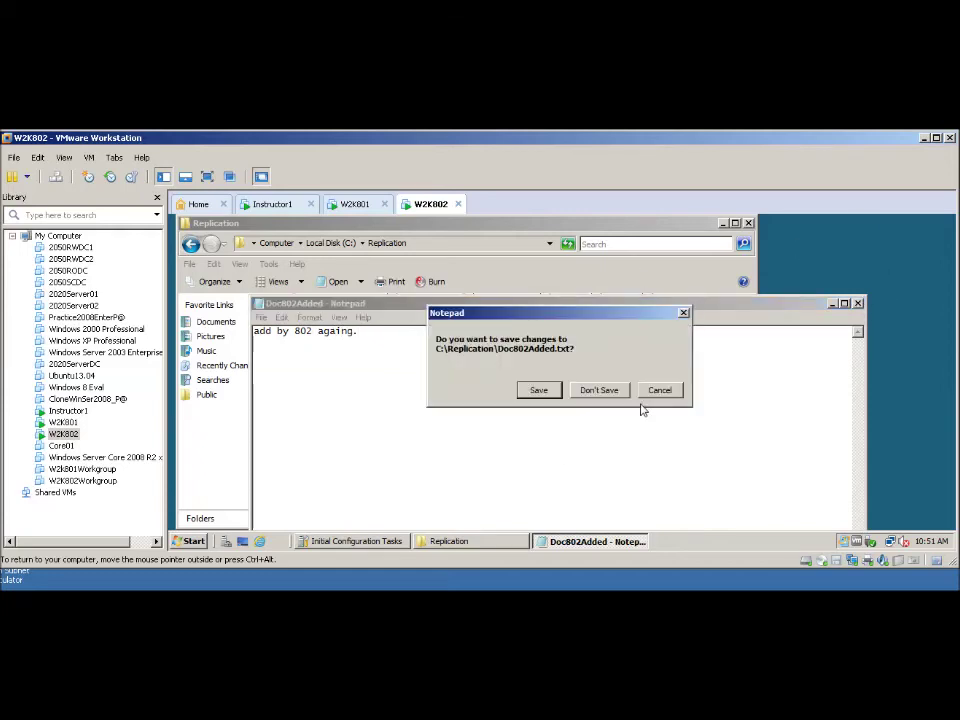
left_click(538, 390)
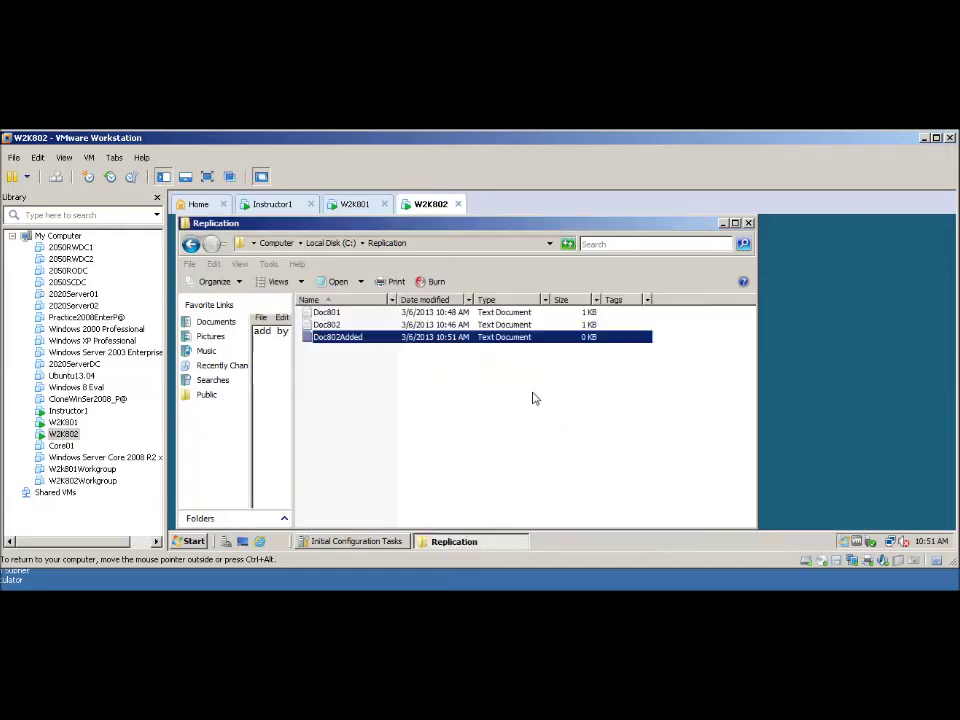
left_click(748, 223)
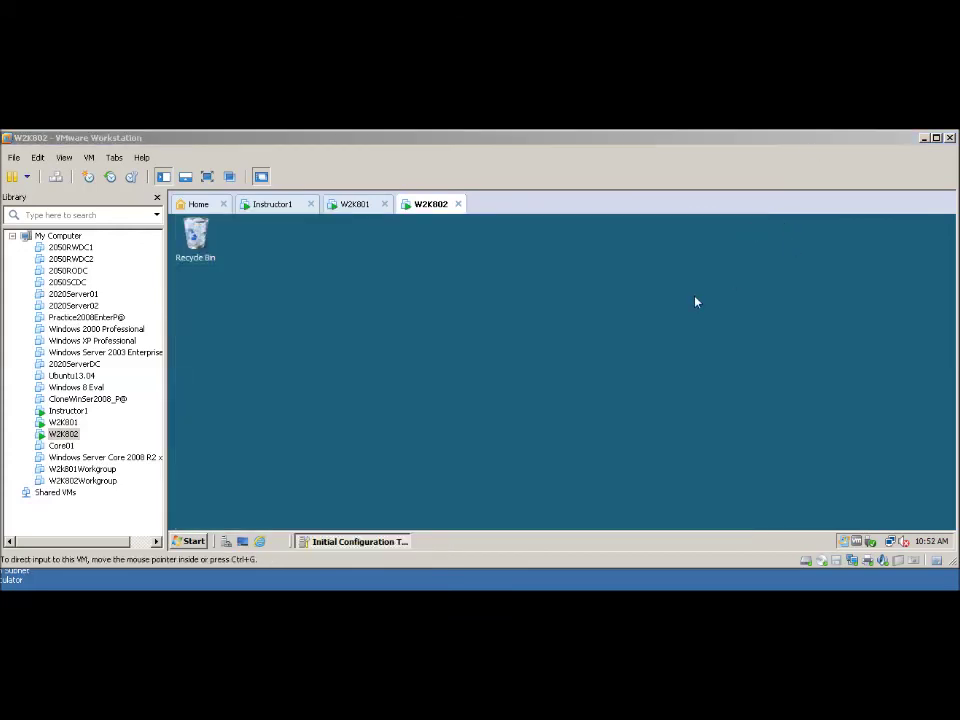
- Switch to W2K801 and open its C:\Replication folder
left_click(517, 165)
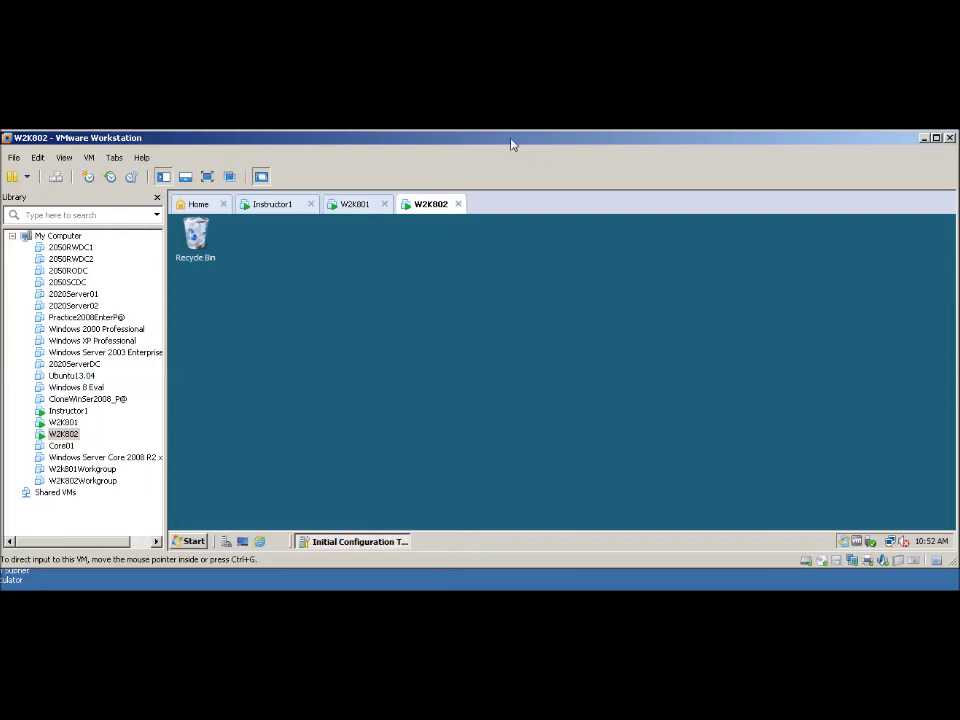
left_click(353, 206)
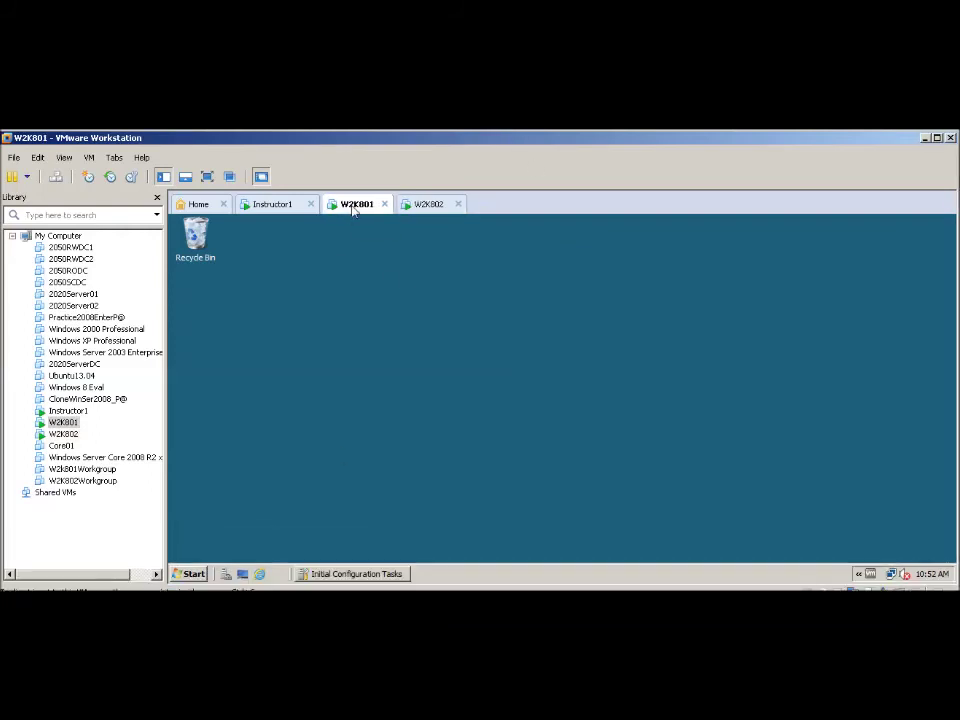
left_click(190, 574)
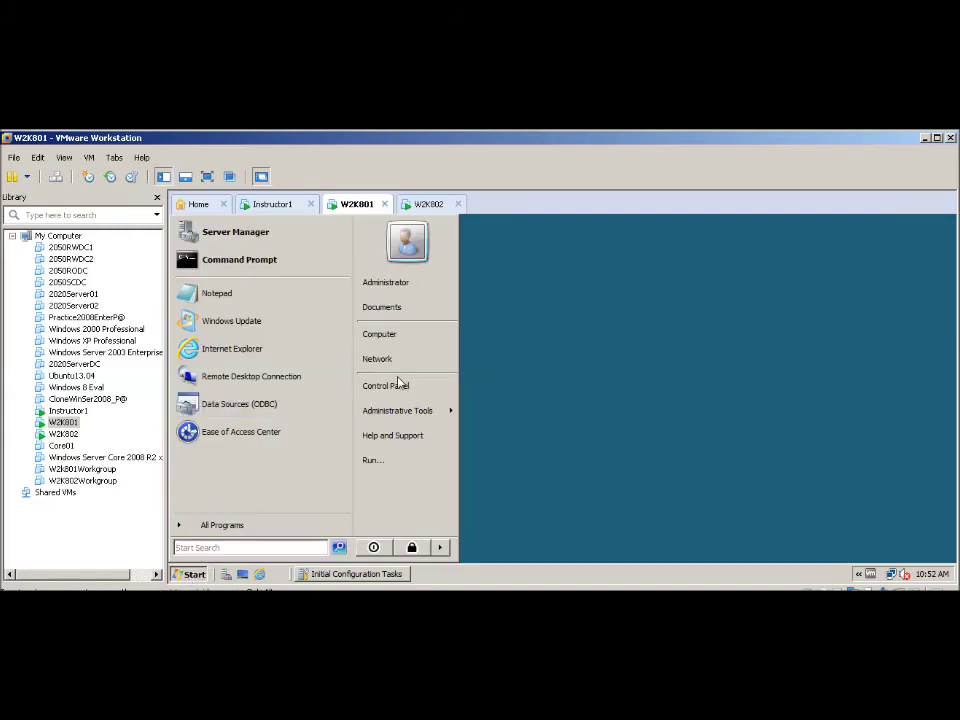
left_click(380, 334)
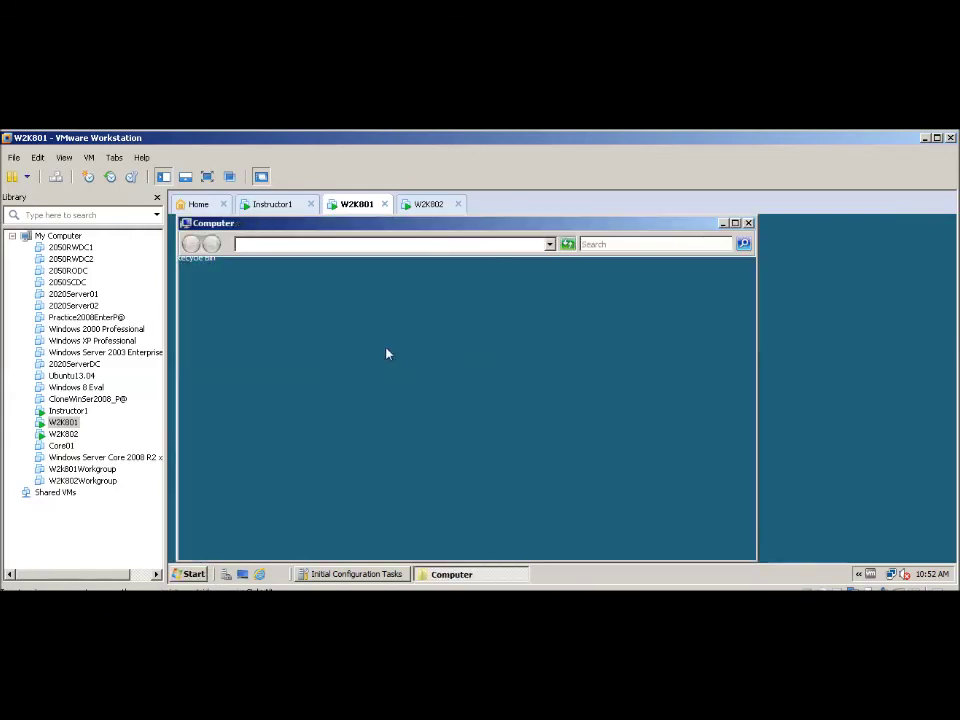
double_click(322, 332)
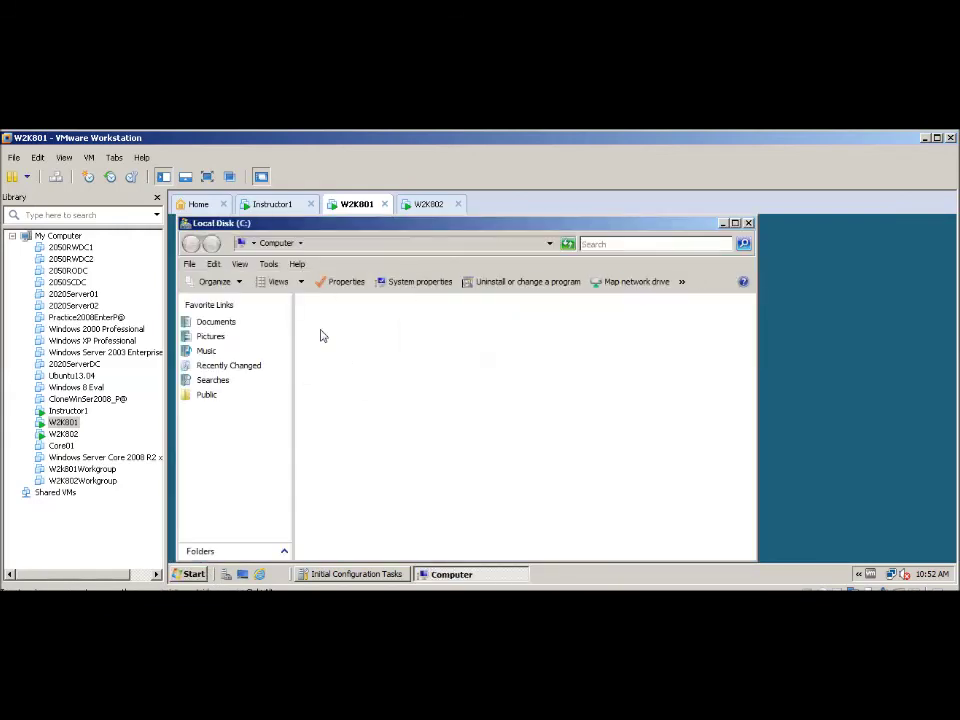
double_click(331, 349)
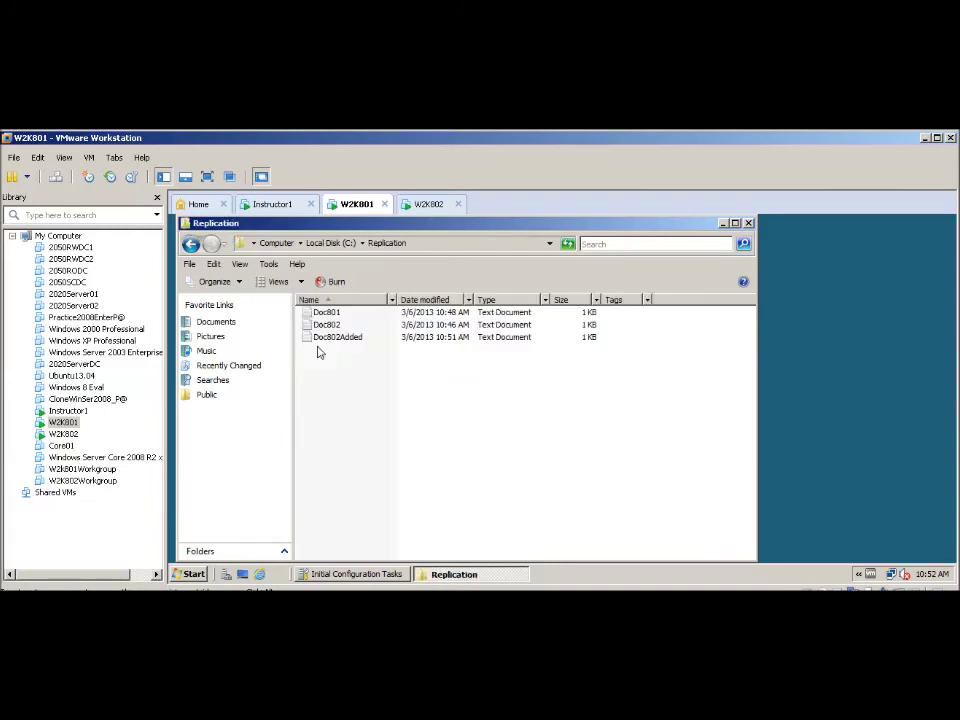
- Correct the replicated Doc802Added to read 'add by 802 again.' and save it
double_click(331, 340)
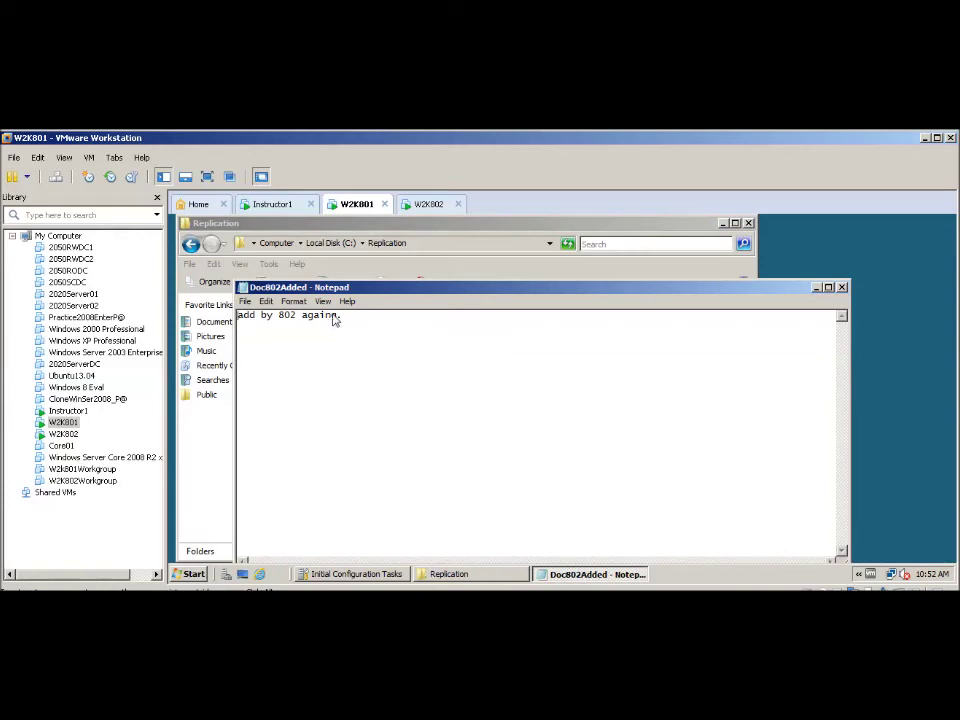
left_click_drag(333, 318, 340, 319)
type("n")
left_click(842, 287)
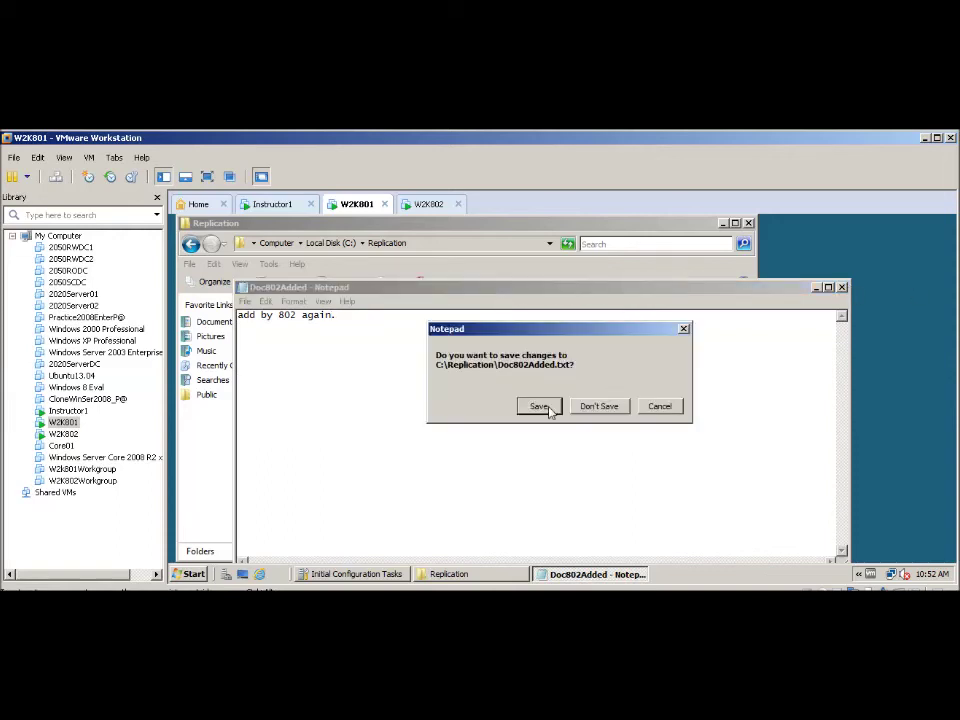
left_click(538, 406)
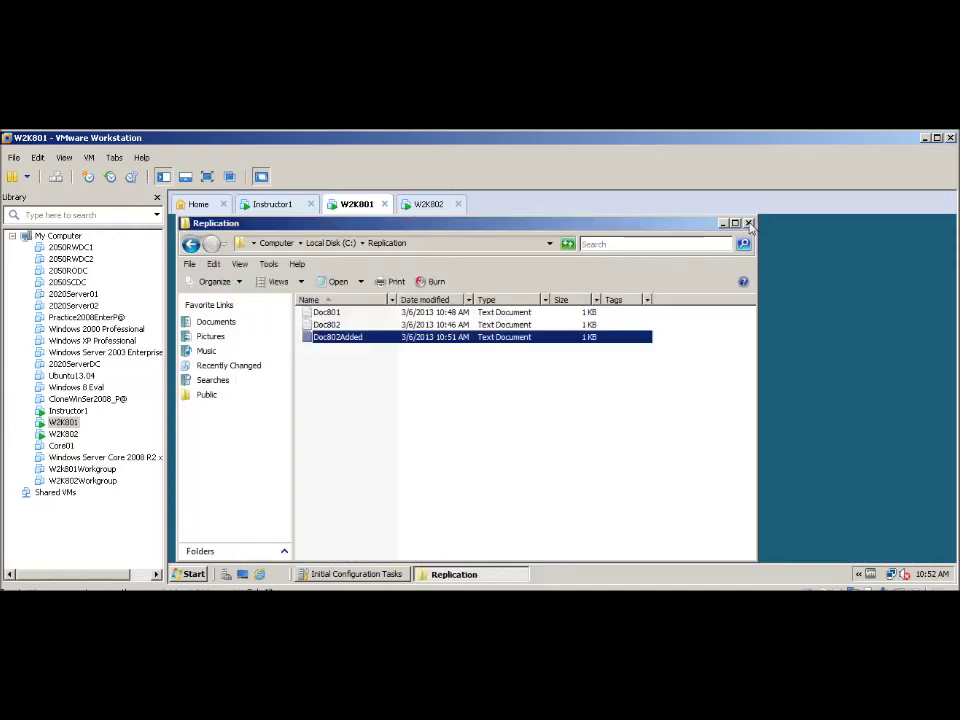
left_click(748, 223)
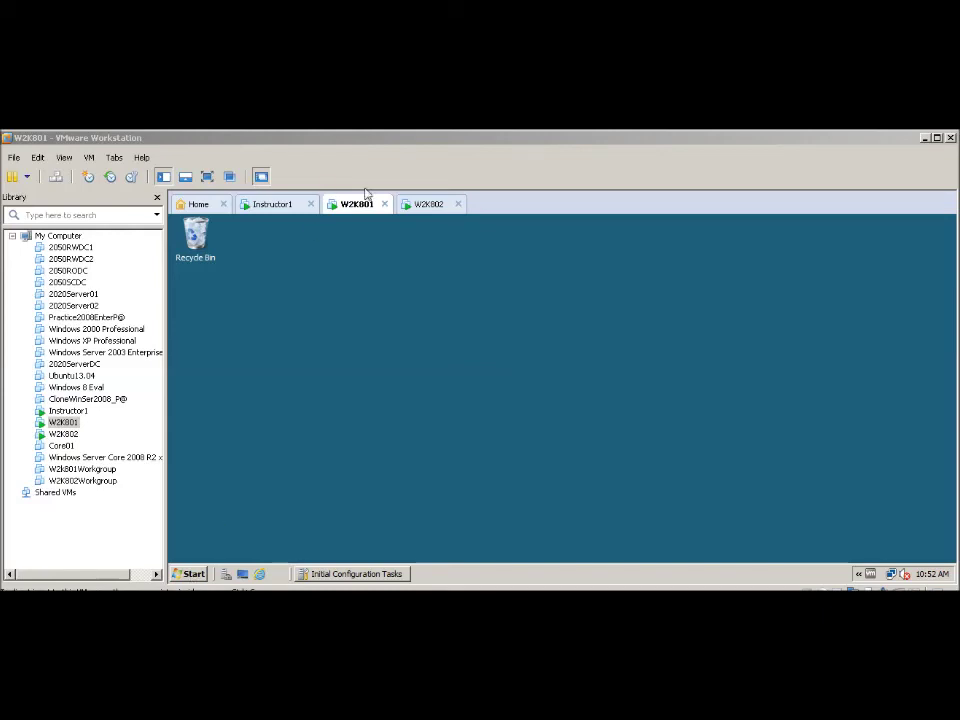
- Shut down the W2K801 guest from its Start menu, entering a shutdown comment
left_click(192, 576)
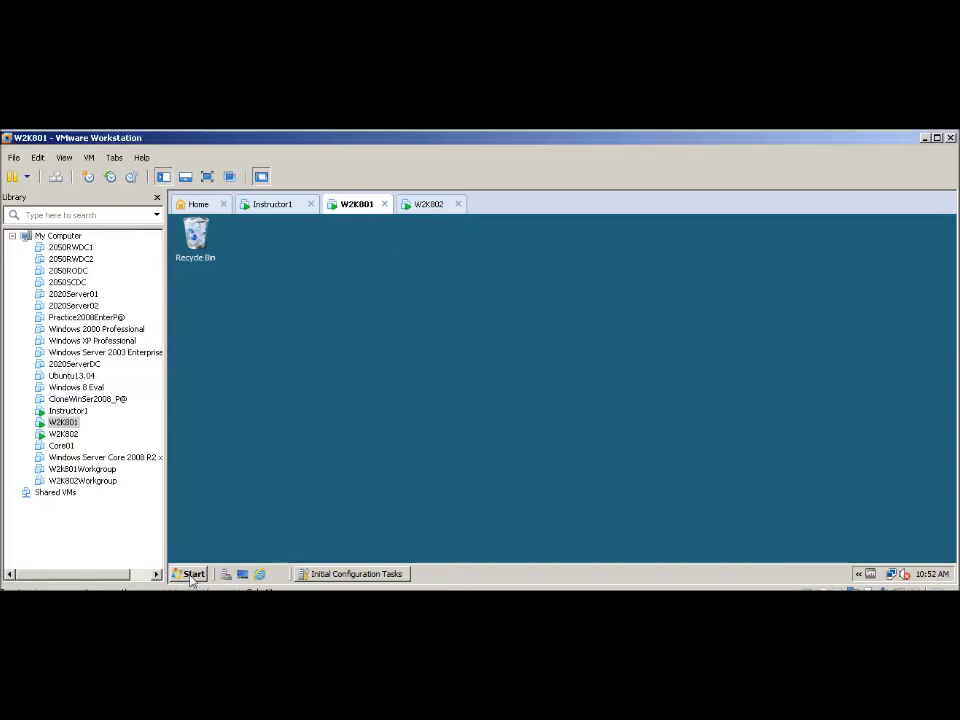
left_click(192, 576)
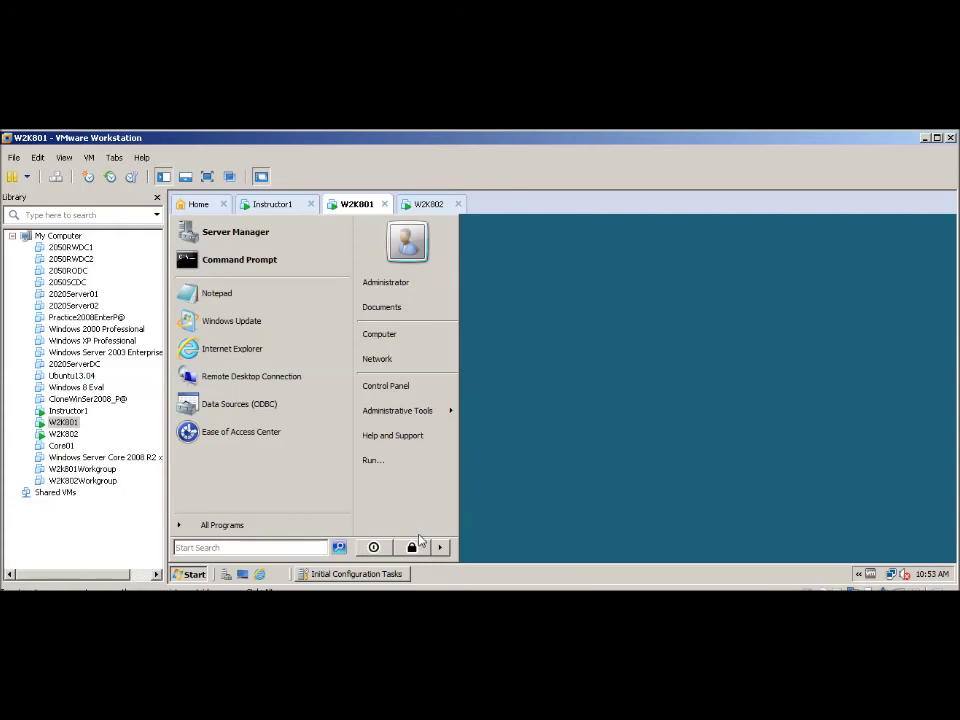
left_click(440, 547)
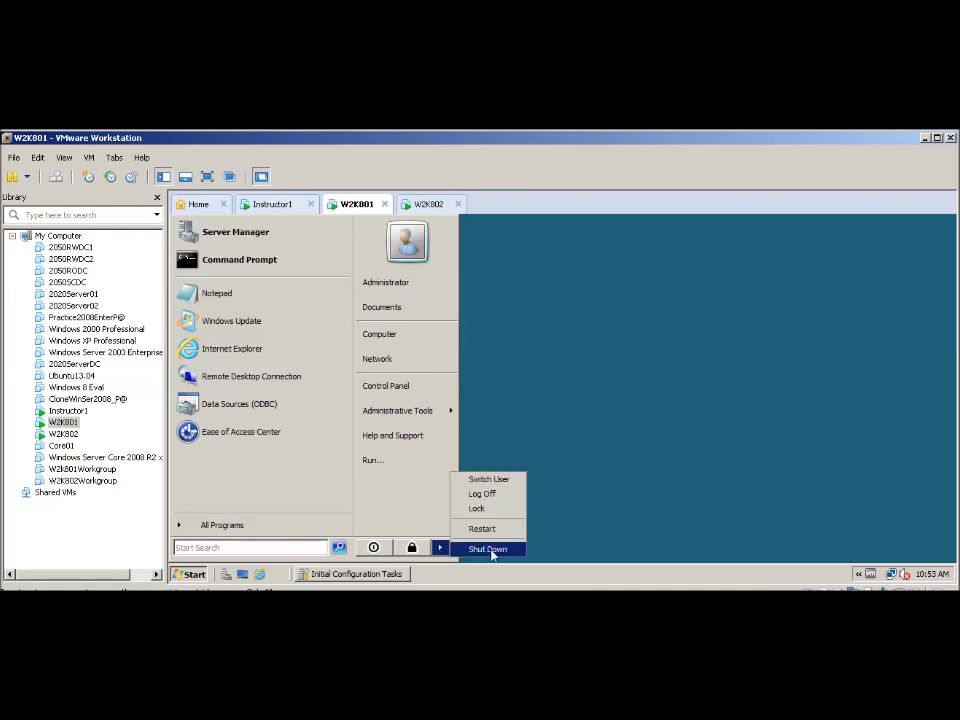
left_click(488, 549)
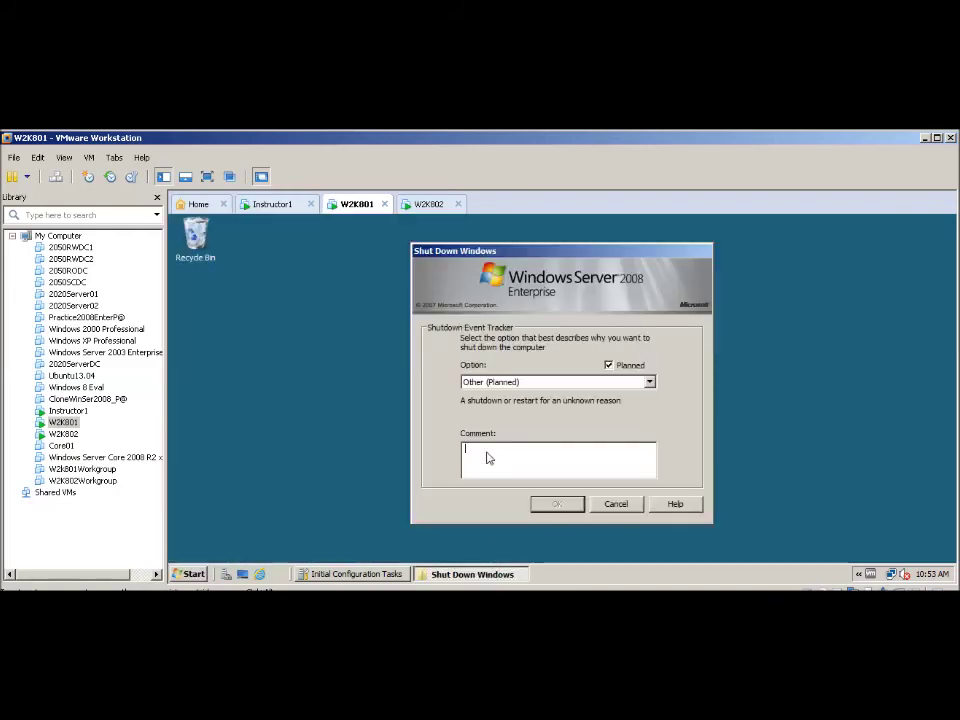
type("off")
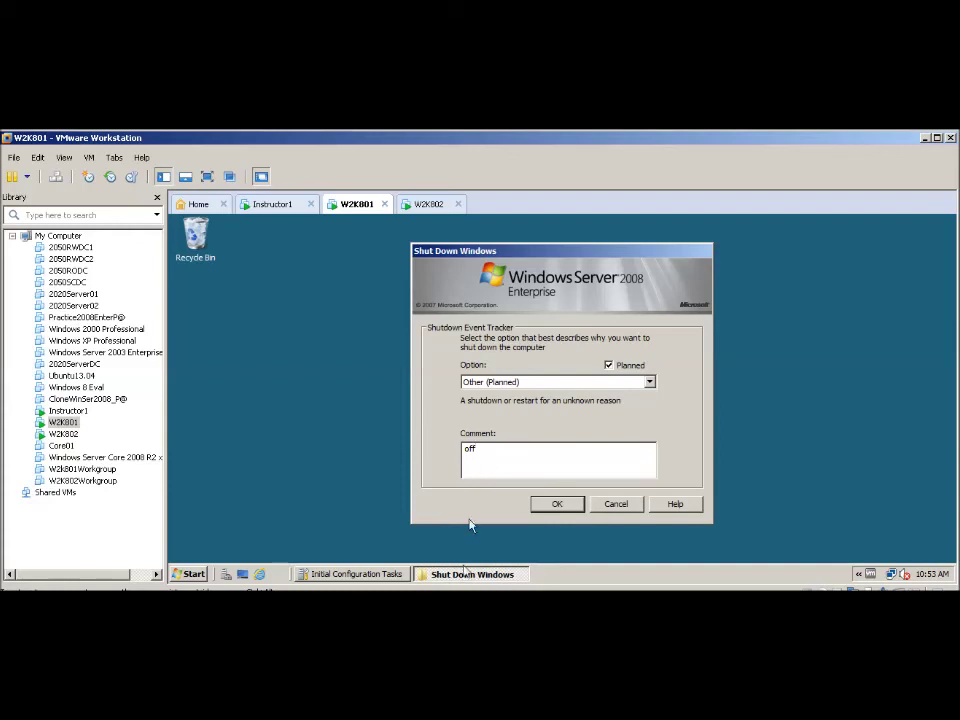
left_click(555, 505)
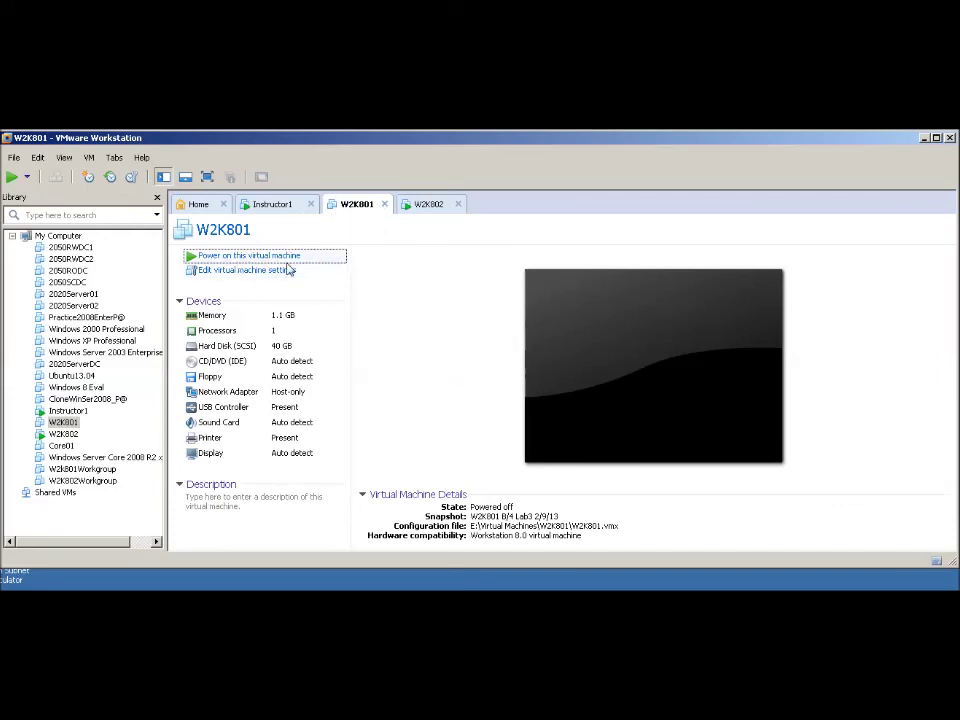
- On W2K802, open the C:\Replication folder
left_click(429, 206)
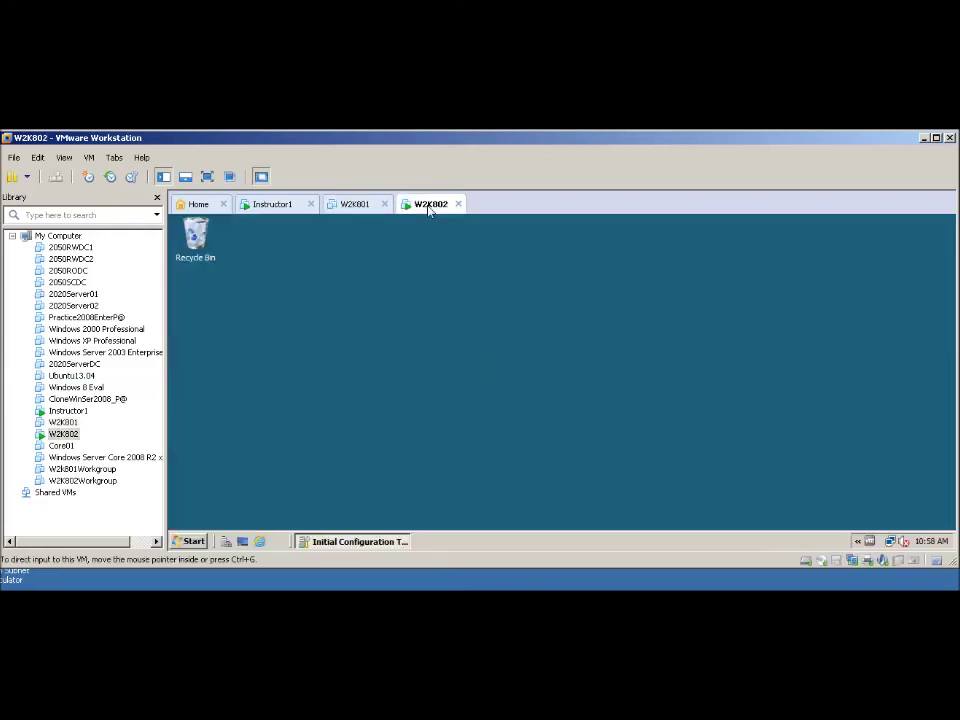
left_click(187, 542)
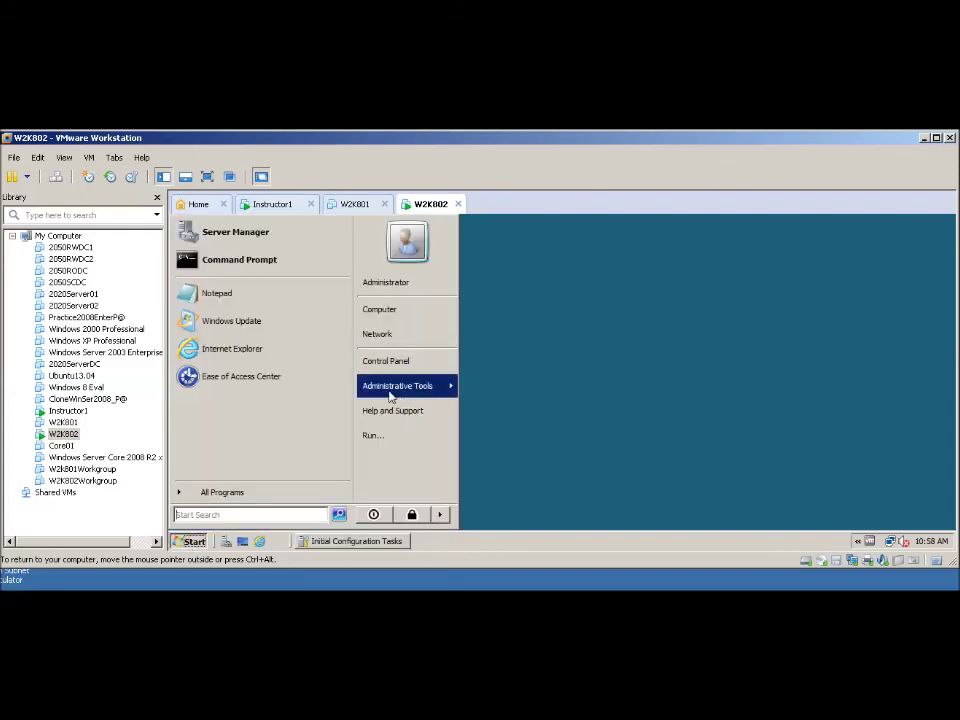
left_click(392, 314)
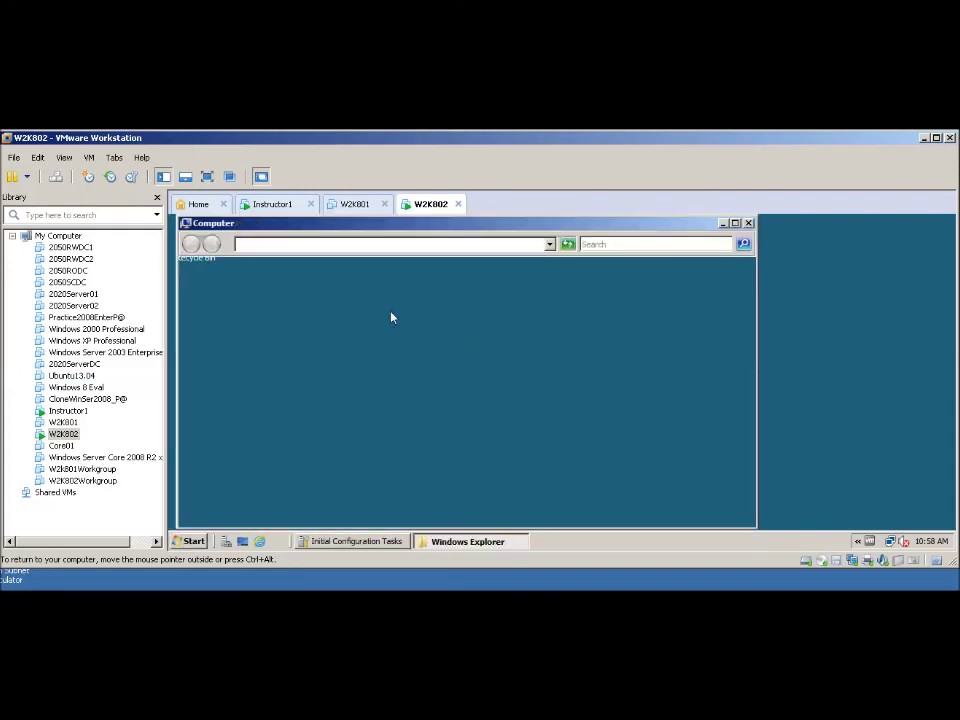
double_click(336, 333)
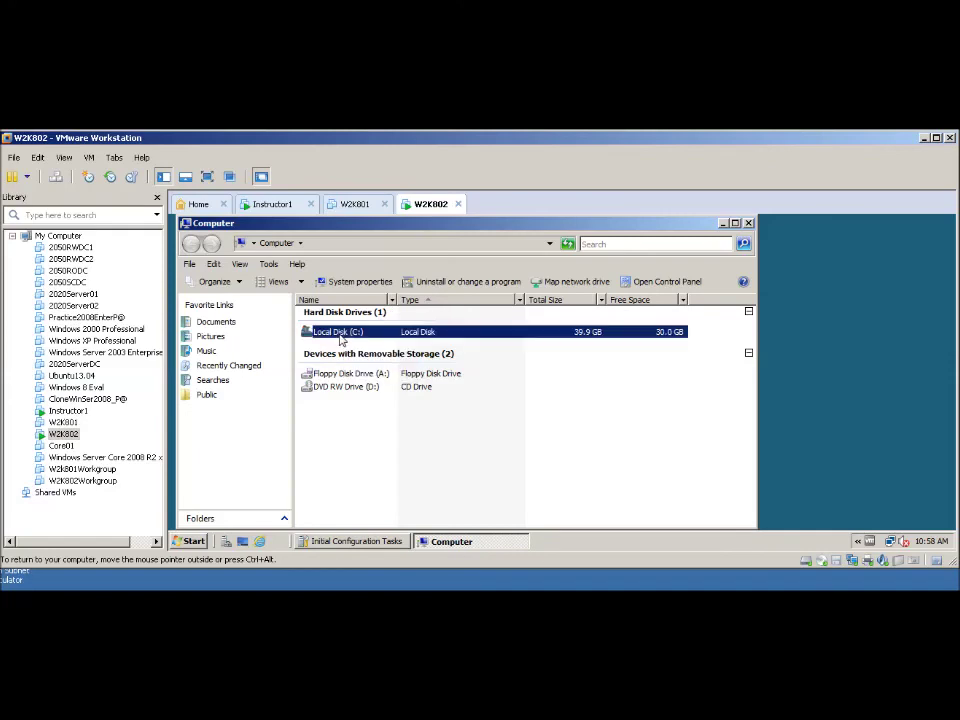
double_click(325, 338)
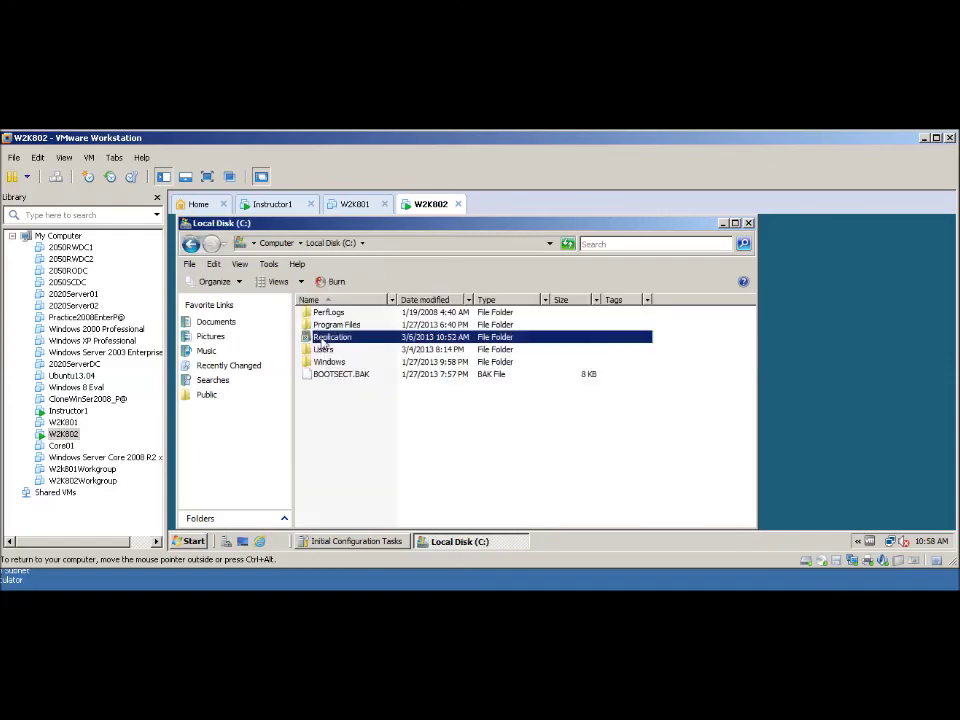
- Append 'added by 802.' to Doc801, save it, then power W2K801 back on
double_click(318, 311)
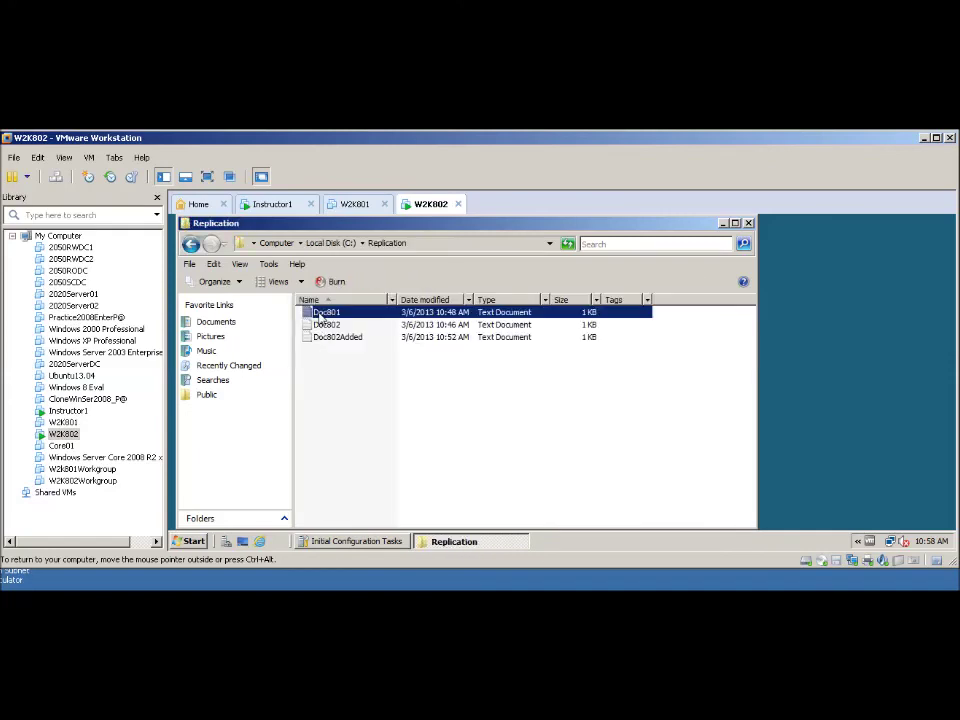
left_click(332, 336)
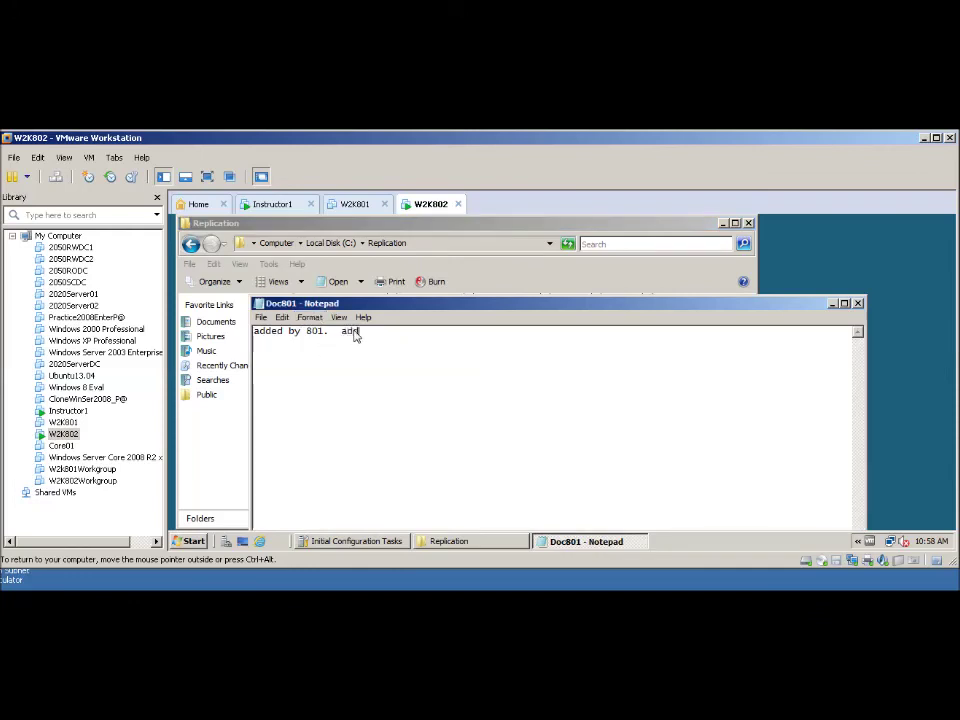
type("added byt")
key("BackSpace")
key("BackSpace")
left_click(857, 303)
left_click(540, 389)
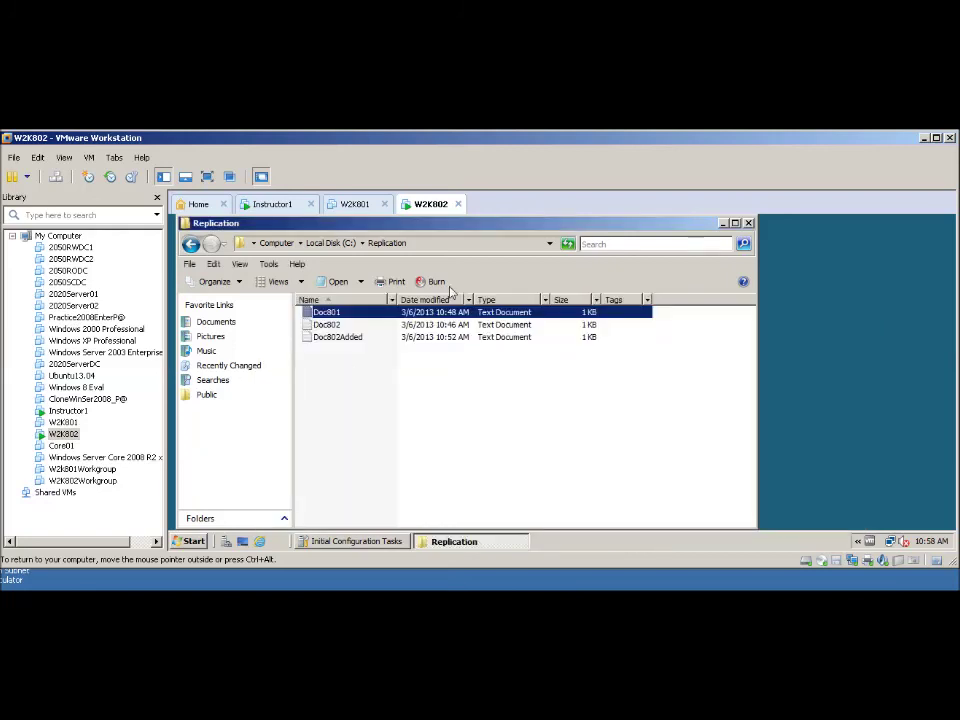
left_click(749, 222)
key("ctrl+shift+Tab")
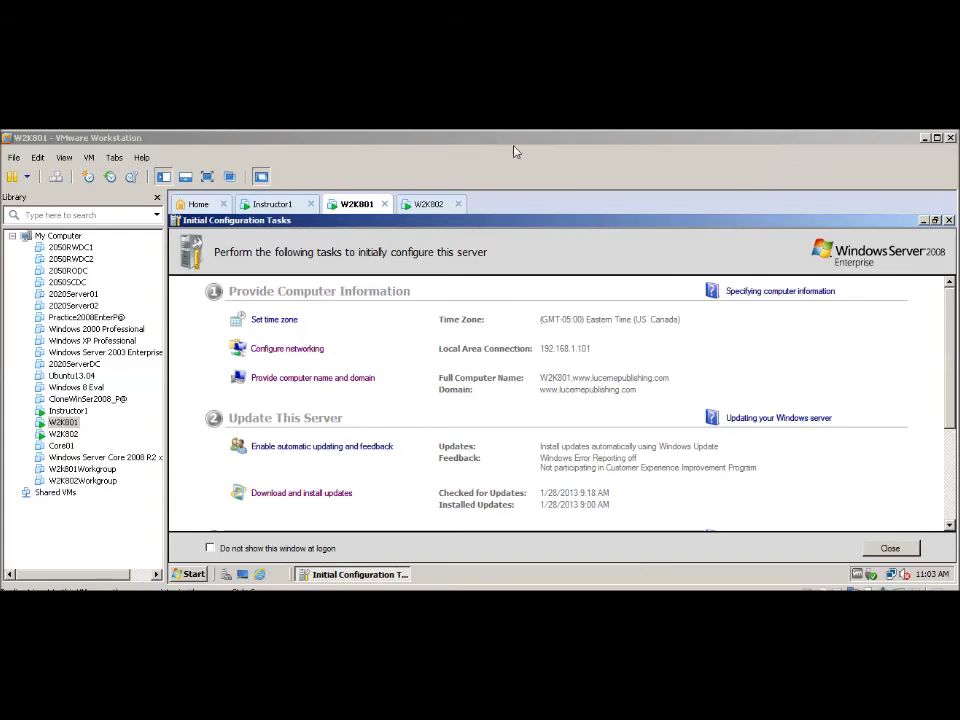
- Let W2K801 boot to Initial Configuration Tasks and focus the VMware window
left_click(515, 151)
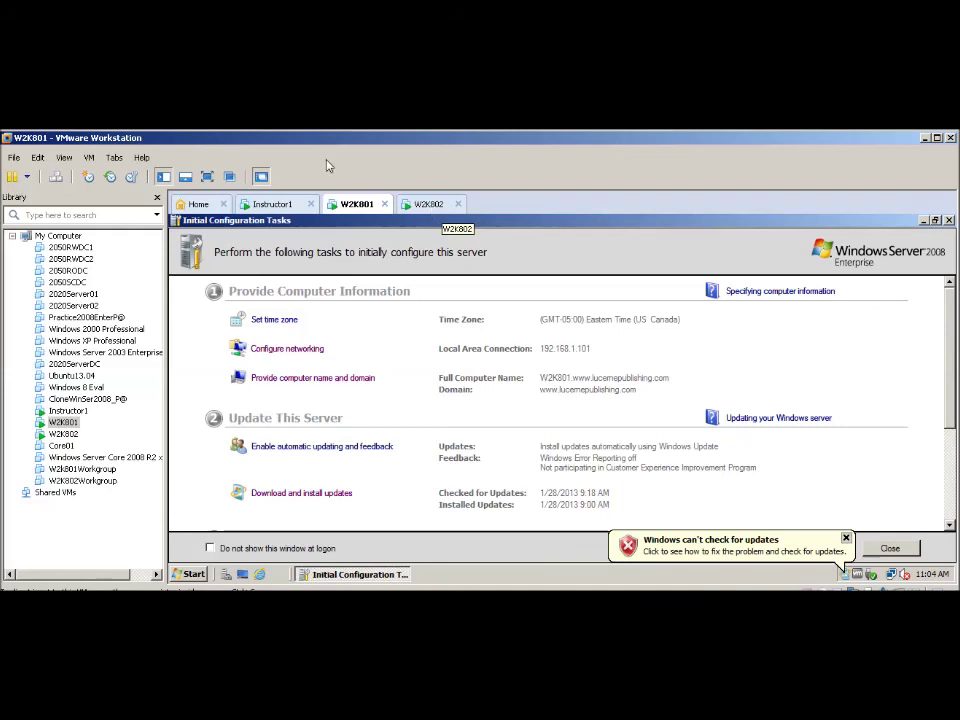
- On W2K801, open C:\Replication\Doc801 and confirm it reads 'added by 801. added by 802.'
left_click(193, 576)
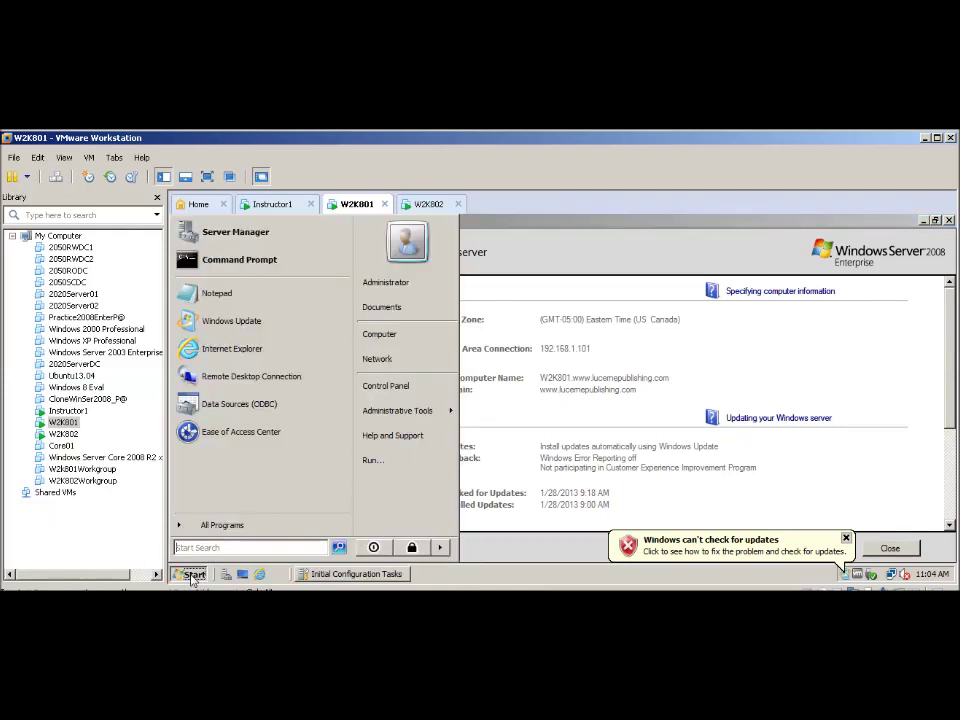
left_click(381, 341)
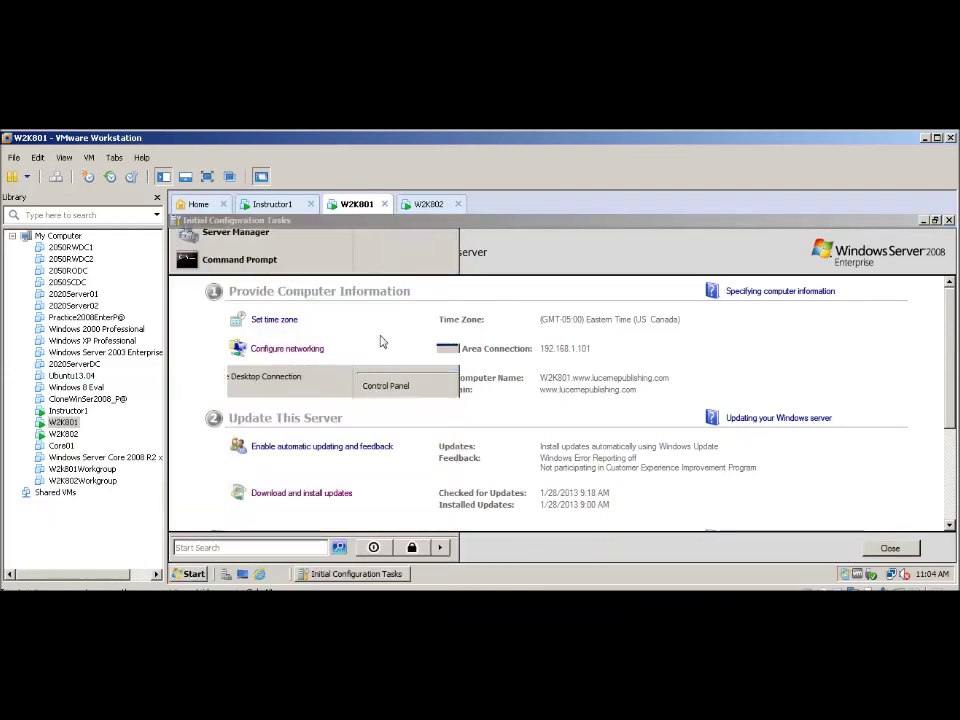
double_click(330, 332)
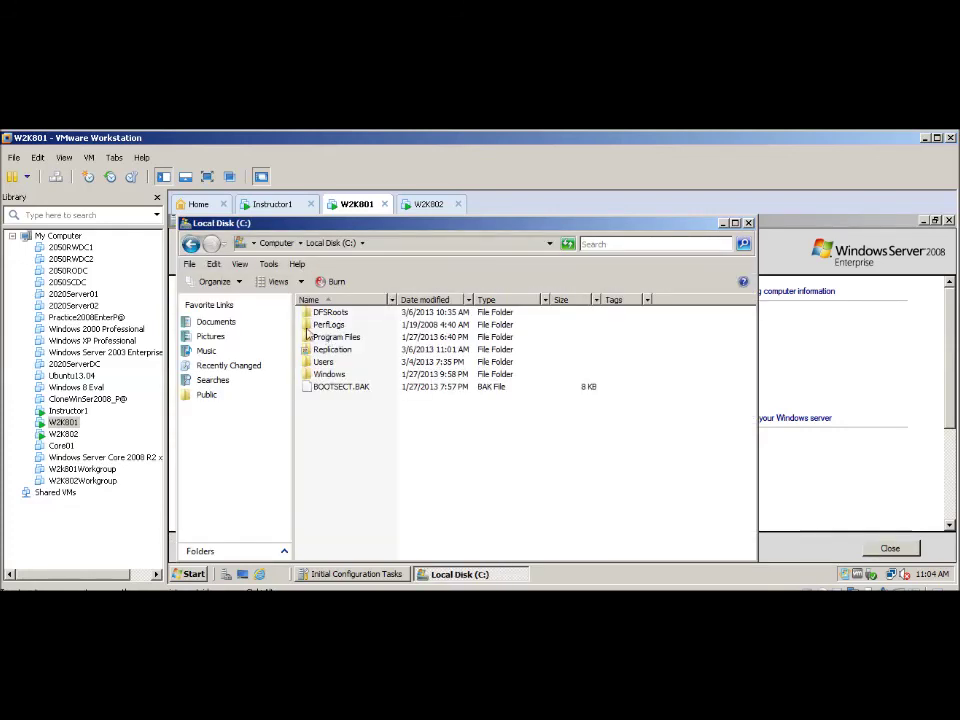
double_click(320, 357)
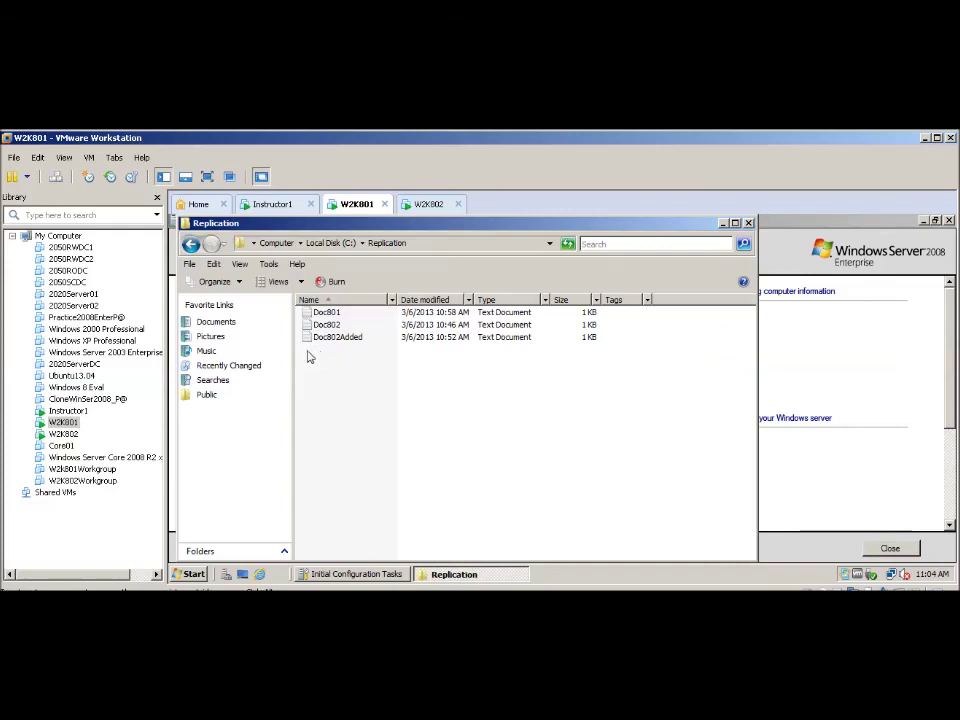
double_click(327, 313)
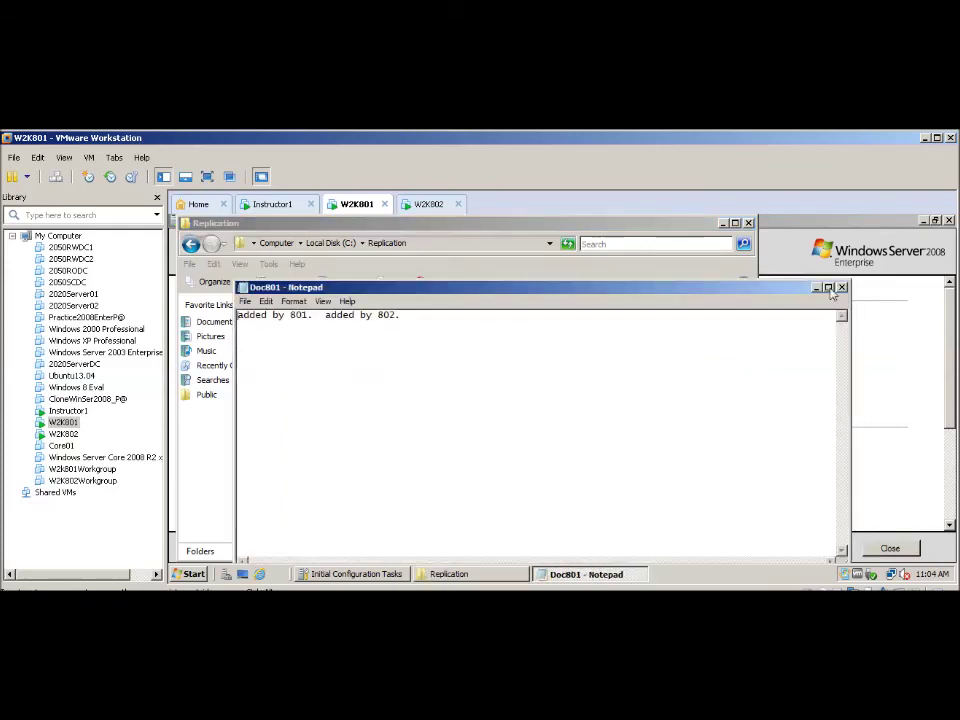
left_click(841, 287)
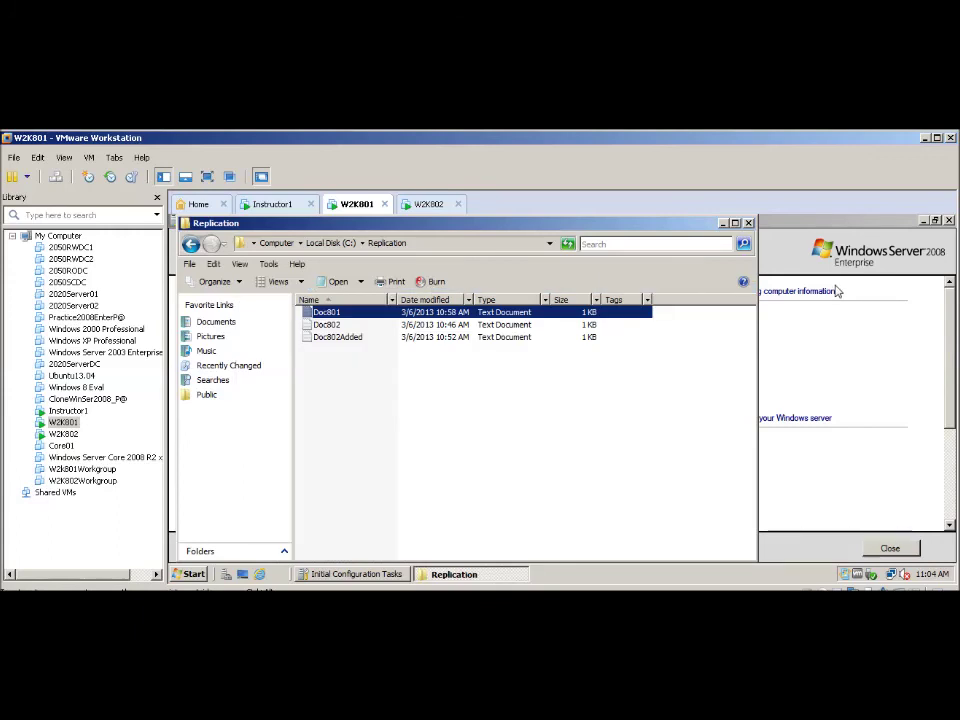